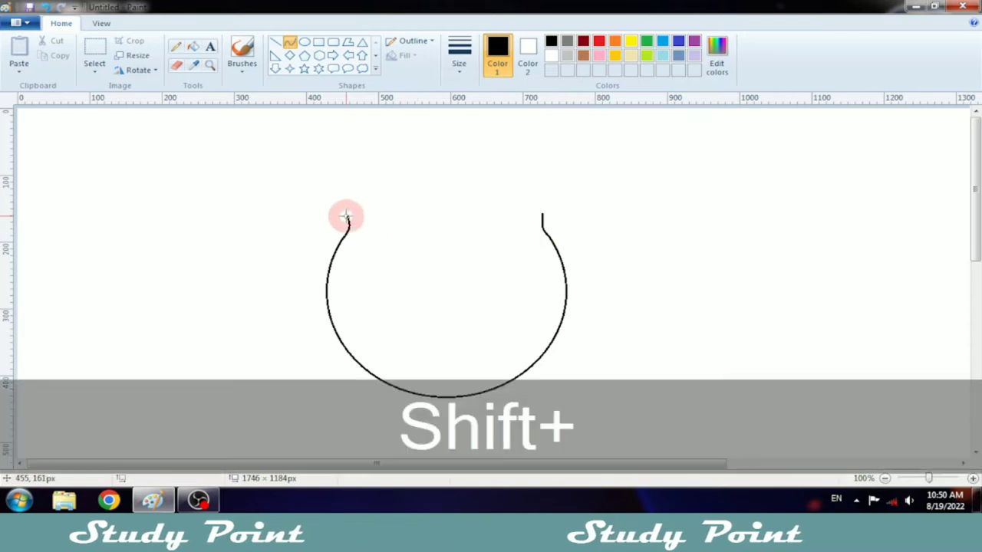
Draw two nested downward-bowed black curves across the pot's neck to form its rim.
mouse_move(347, 216)
mouse_down()
mouse_move(541, 230)
mouse_move(368, 231)
mouse_move(457, 262)
mouse_up()
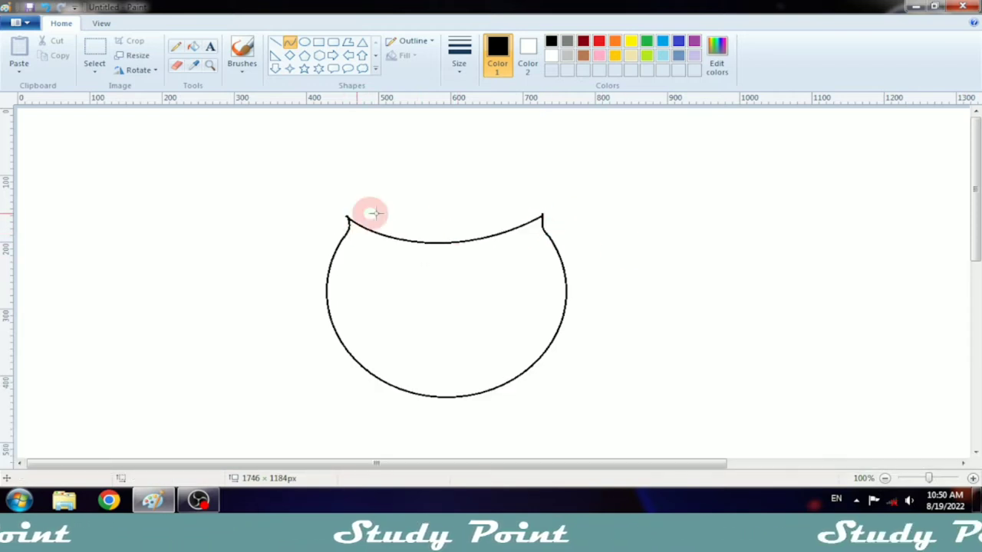
mouse_move(347, 216)
mouse_down()
mouse_move(544, 240)
mouse_move(367, 250)
mouse_move(465, 277)
mouse_move(349, 230)
mouse_move(543, 254)
mouse_up()
key(ctrl+z)
drag(368, 244, 481, 267)
mouse_move(544, 229)
mouse_down()
mouse_move(554, 235)
mouse_move(544, 225)
mouse_up()
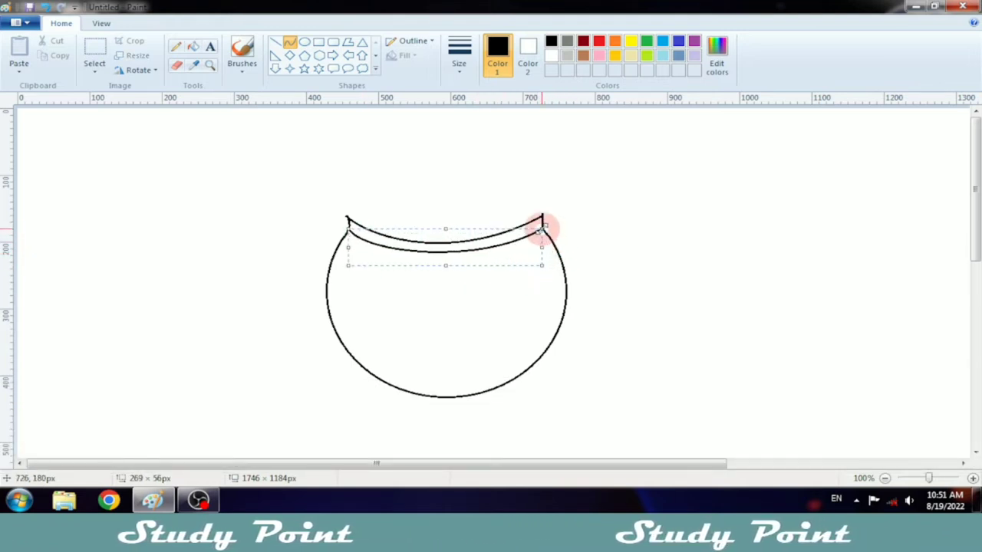
click(436, 333)
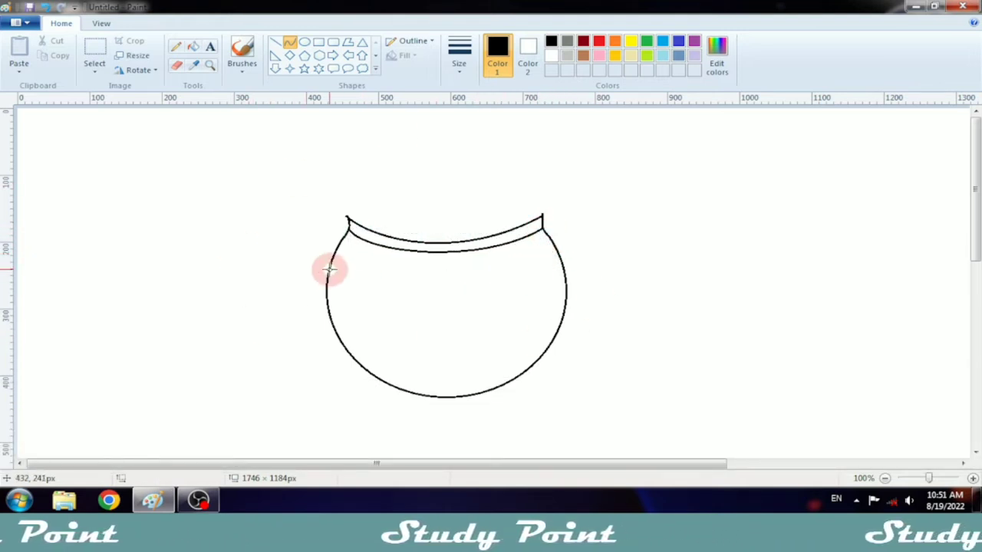
Draw a downward-bowed black curve, about 328 px wide, across the pot's widest part from side to side.
mouse_move(351, 282)
mouse_down()
mouse_move(589, 281)
mouse_move(384, 290)
mouse_up()
key(ctrl+z)
mouse_move(328, 270)
mouse_down()
mouse_move(563, 307)
mouse_move(353, 297)
mouse_move(565, 276)
mouse_up()
key(ctrl+z)
drag(565, 315, 460, 320)
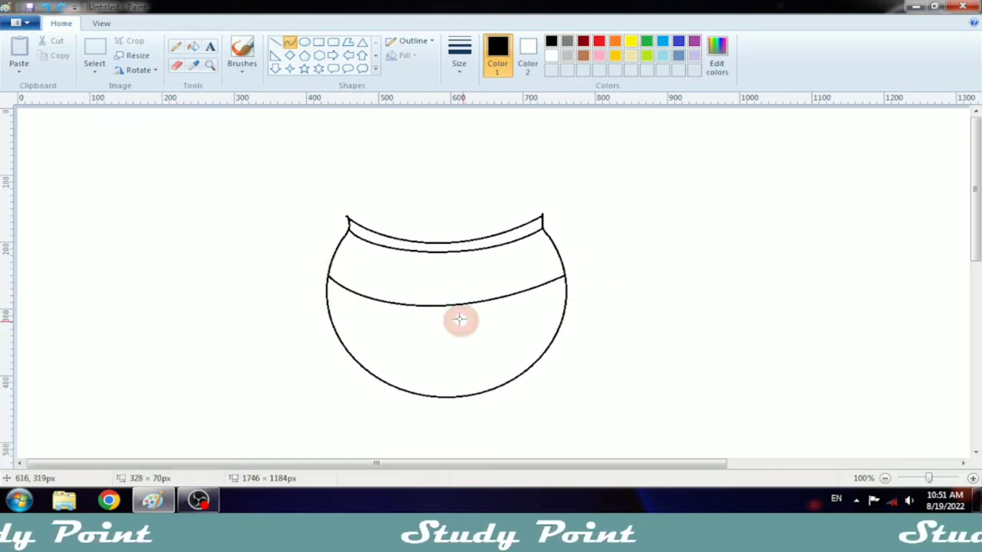
Draw a second downward-bowed curve, about 332 px wide, across the pot just below the middle curve.
drag(328, 301, 567, 336)
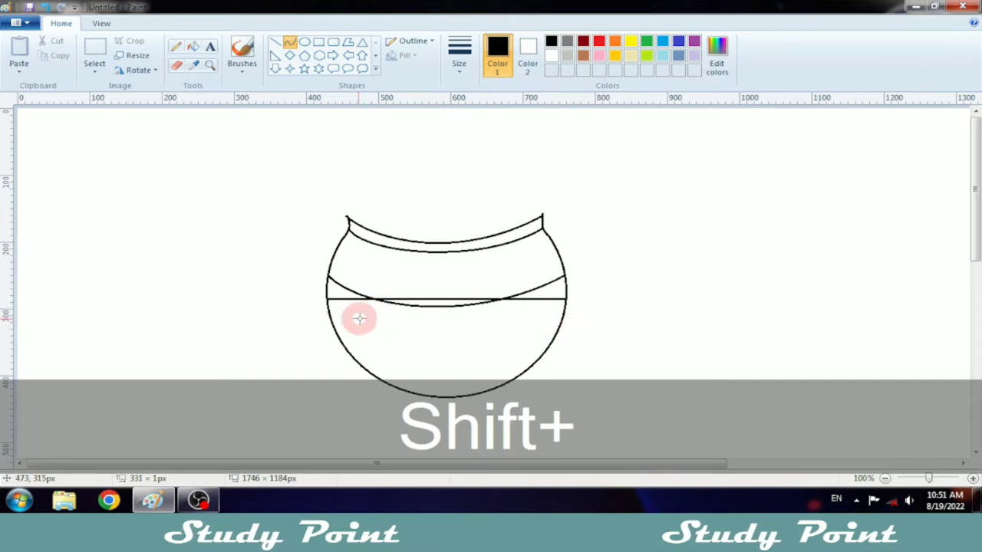
key(ctrl+z)
drag(329, 302, 565, 351)
click(358, 334)
drag(453, 343, 495, 349)
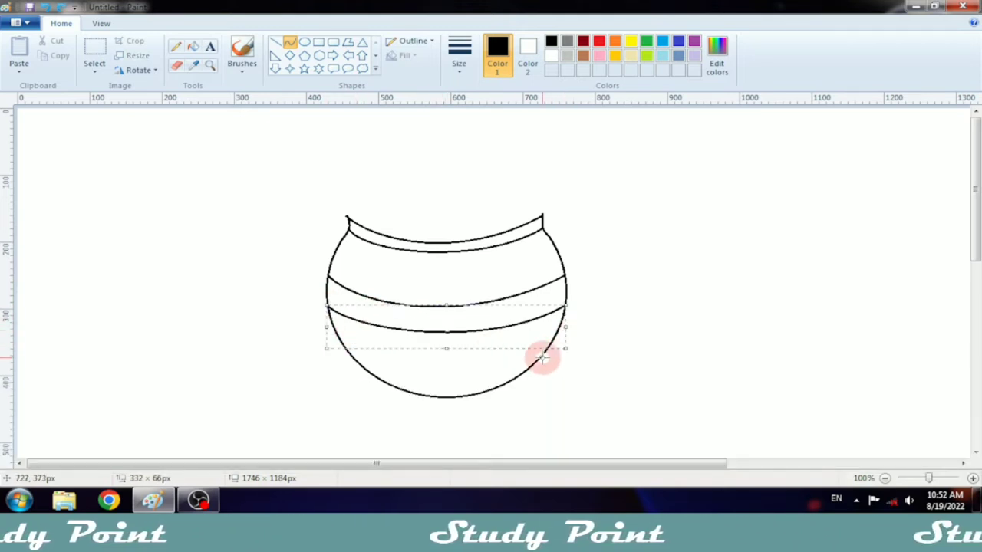
Nudge the new curve up until its ends sit on the pot's sides, forming a band with the curve above.
key(Up)
key(Up)
key(Up)
key(Up)
key(Up)
key(Up)
key(Up)
key(Up)
key(Up)
key(Up)
click(566, 327)
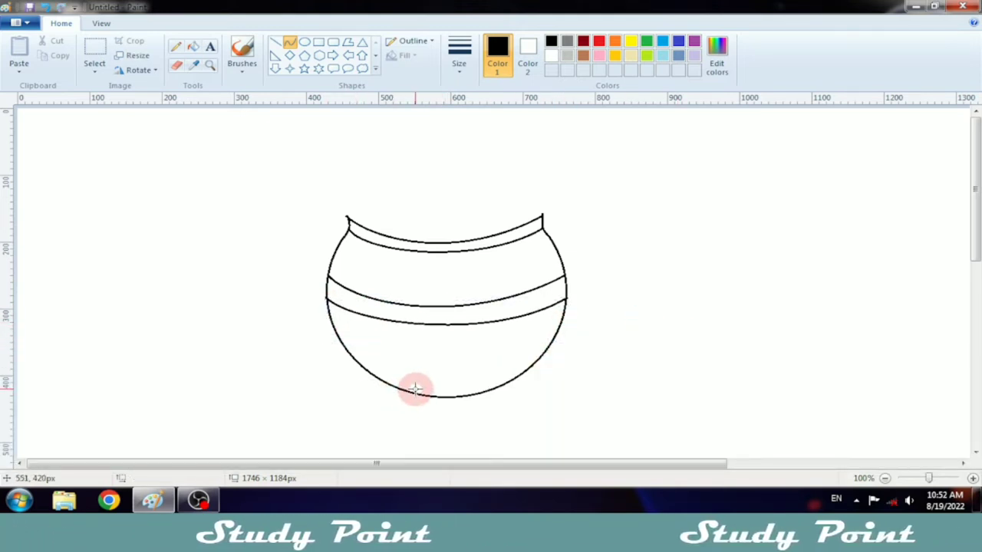
drag(352, 357, 542, 392)
mouse_move(445, 372)
mouse_down()
mouse_move(443, 384)
mouse_move(468, 400)
mouse_up()
drag(347, 353, 541, 385)
mouse_move(418, 366)
mouse_down()
mouse_move(396, 372)
mouse_move(465, 386)
mouse_up()
key(ctrl+z)
key(ctrl+z)
Draw a shallow downward-bowed black curve across the lower part of the pot.
drag(352, 358, 541, 363)
drag(414, 364, 405, 374)
mouse_move(465, 375)
mouse_down()
mouse_move(460, 388)
mouse_move(452, 364)
mouse_up()
click(565, 385)
Draw a narrower bowed curve near the pot's base, resized to about 210 px wide so it meets the outline.
drag(361, 373, 522, 390)
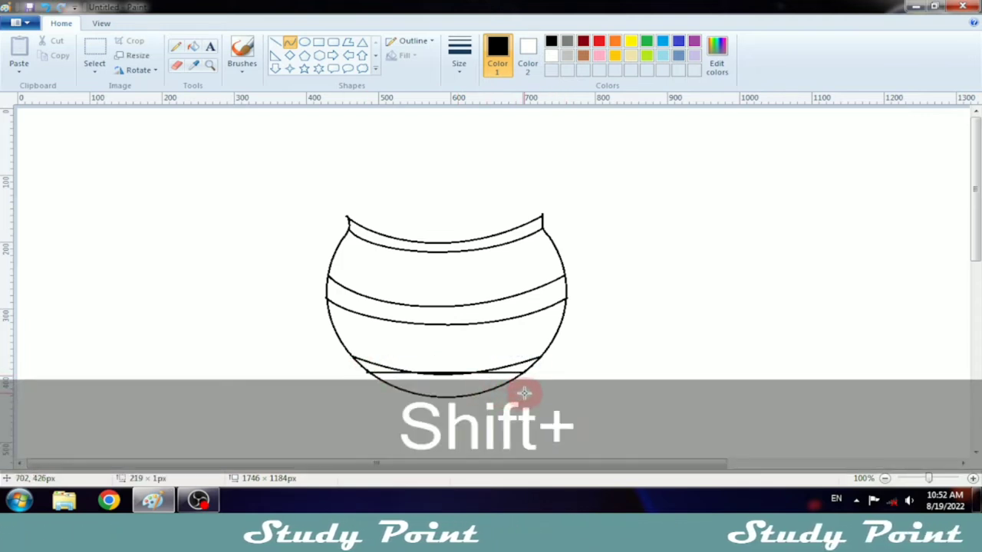
drag(438, 388, 470, 394)
mouse_move(365, 372)
mouse_down()
mouse_move(367, 381)
mouse_move(372, 373)
mouse_up()
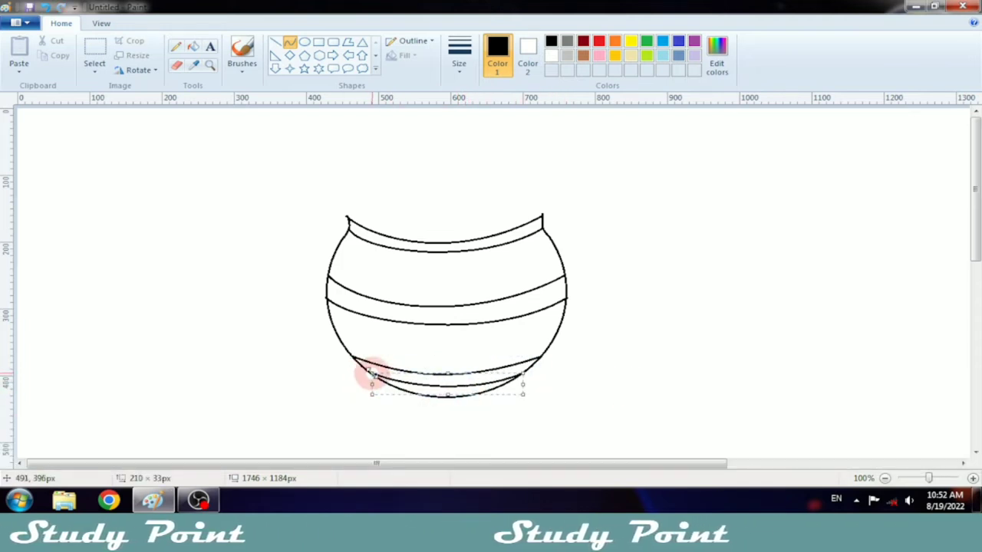
click(416, 427)
Sketch a puffy, cloud-like outline in gray above the pot's rim with the Pencil tool.
click(175, 46)
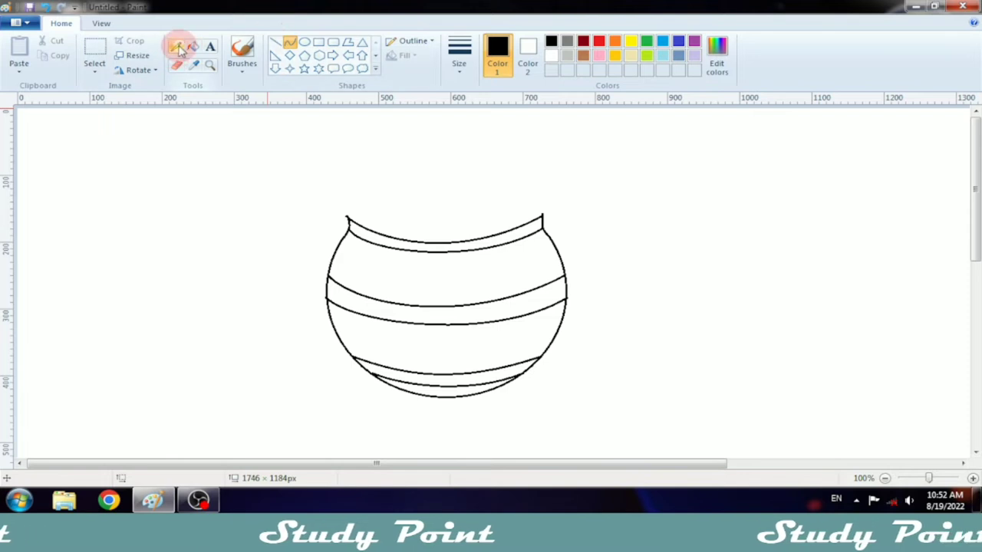
click(567, 40)
click(349, 215)
click(459, 55)
click(491, 173)
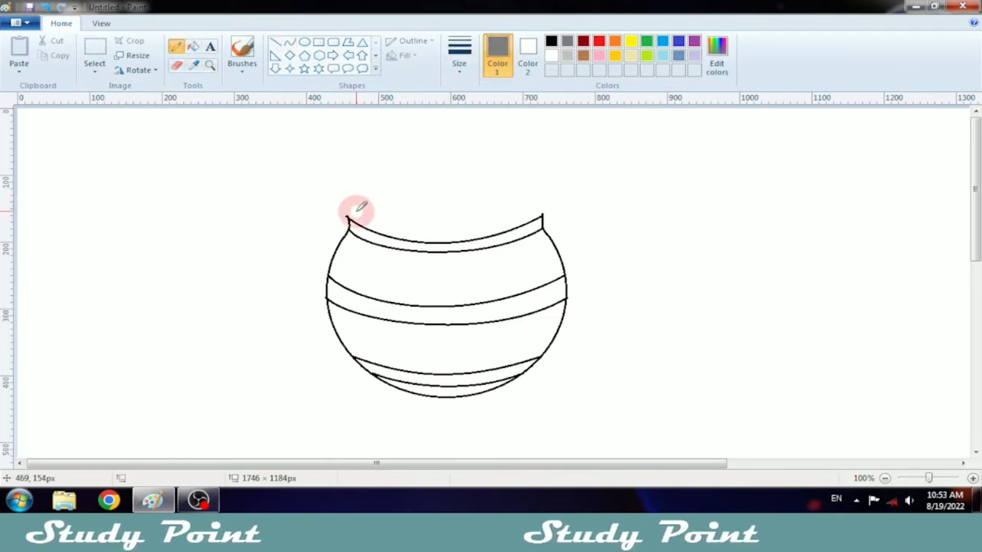
mouse_move(349, 217)
mouse_down()
mouse_move(354, 190)
mouse_move(412, 138)
mouse_move(462, 183)
mouse_move(510, 188)
mouse_move(577, 226)
mouse_move(562, 231)
mouse_move(579, 222)
mouse_move(538, 206)
mouse_move(572, 224)
mouse_up()
key(ctrl+z)
Pencil small gray drops falling beside the right side of the pot.
mouse_move(598, 252)
mouse_down()
mouse_move(607, 264)
mouse_move(598, 253)
mouse_up()
mouse_move(609, 276)
mouse_down()
mouse_move(567, 235)
mouse_move(583, 269)
mouse_up()
drag(592, 286, 602, 298)
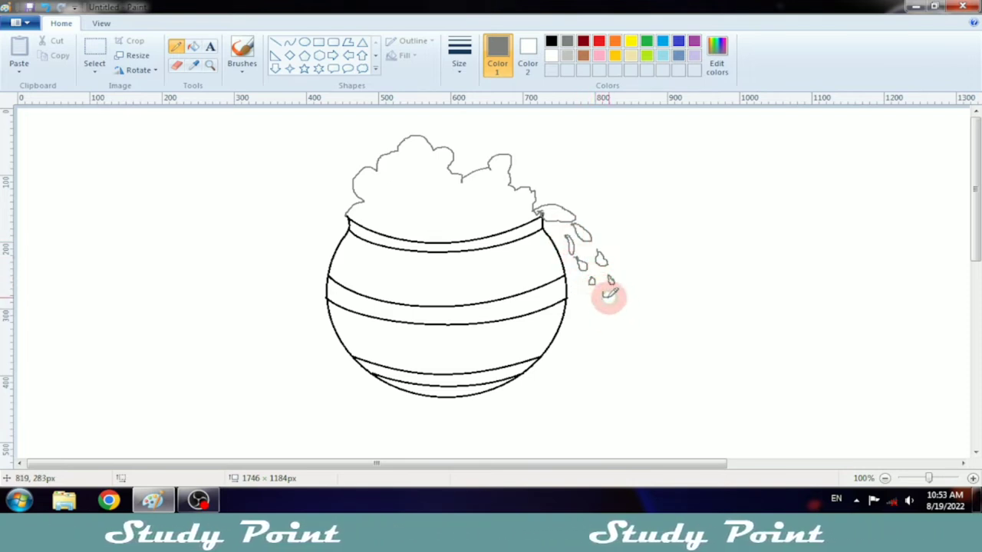
Draw a small gray diamond in the empty area to the left of the pot.
click(552, 41)
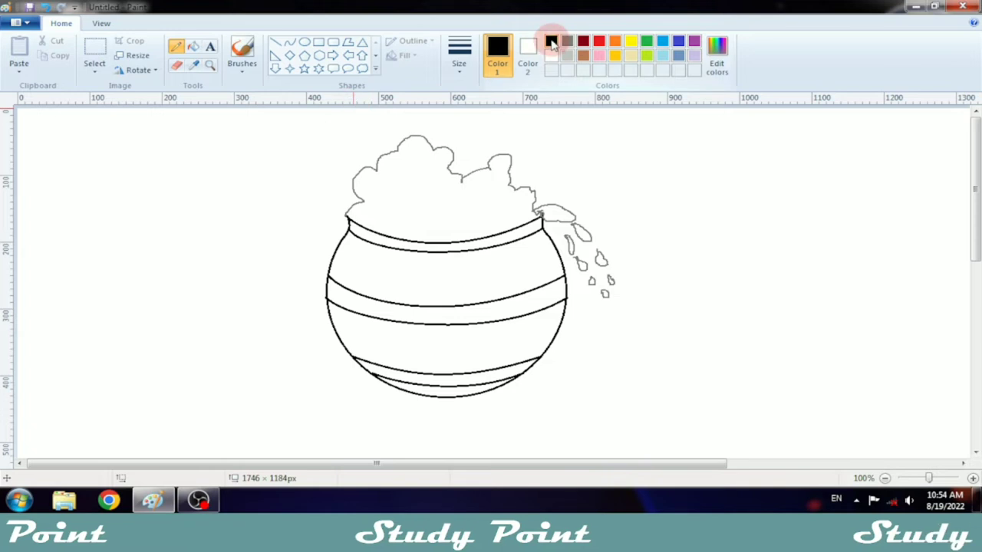
click(568, 42)
click(290, 56)
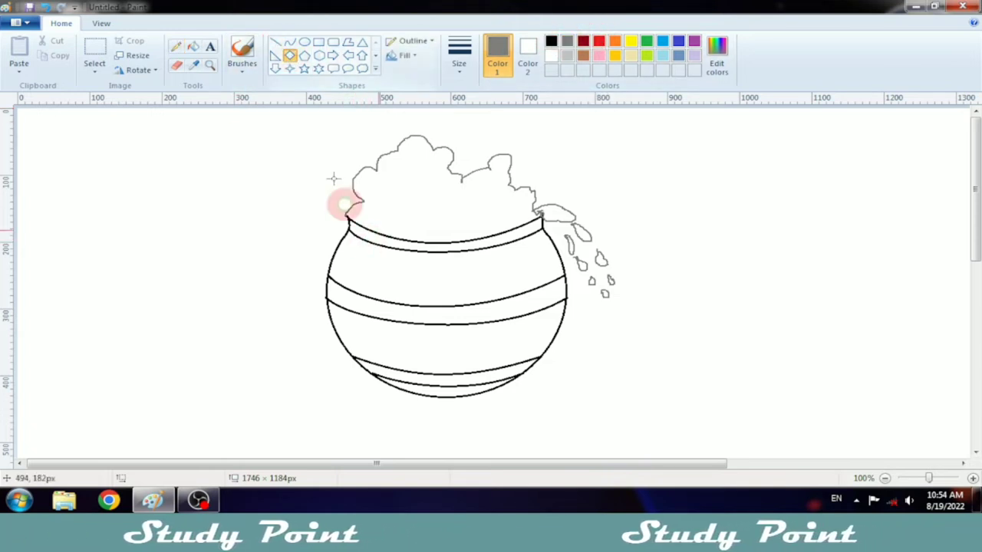
mouse_move(333, 258)
mouse_down()
mouse_move(369, 287)
mouse_move(127, 180)
mouse_move(354, 255)
mouse_move(161, 214)
mouse_up()
Copy the small diamond using a rectangular selection with transparent selection enabled.
click(95, 52)
drag(128, 185, 188, 236)
click(95, 72)
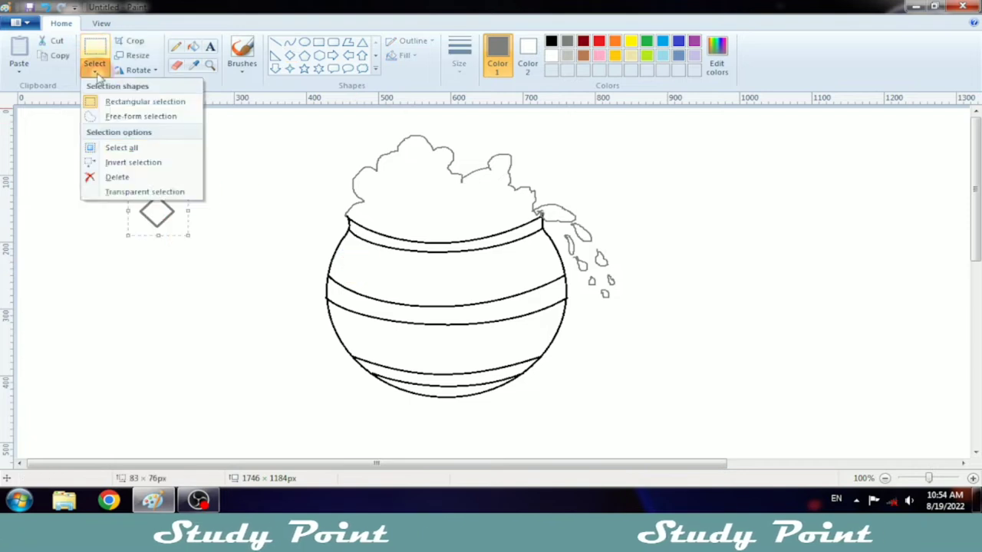
click(147, 191)
right_click(156, 213)
click(188, 236)
Paste the diamond and repeat it nine times in a curved row across the pot's upper section.
click(90, 253)
right_click(91, 253)
click(126, 291)
drag(51, 144, 392, 270)
key(ctrl+z)
key(ctrl+z)
key(ctrl+v)
drag(41, 140, 339, 272)
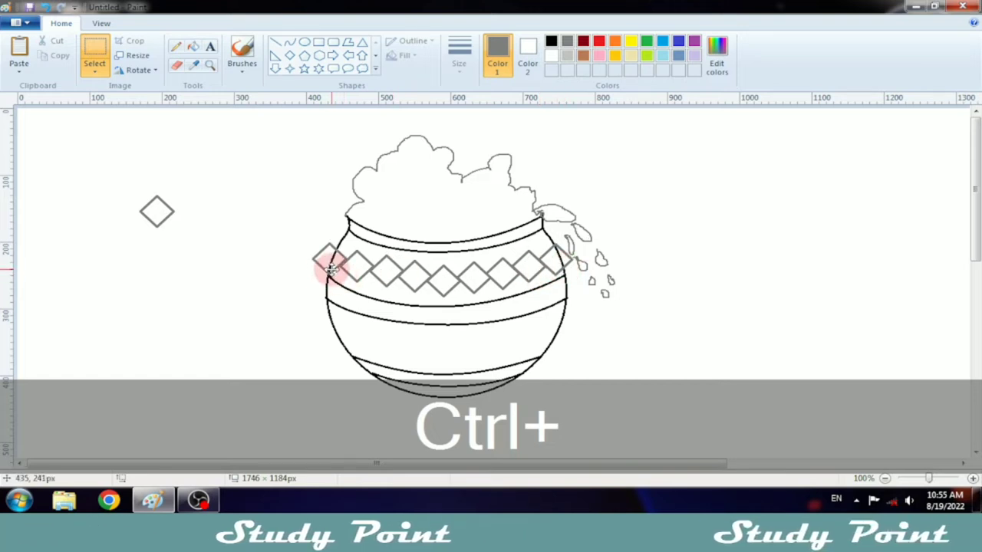
click(233, 252)
Erase the part of the rightmost diamond that sticks out beyond the pot's outline using white.
click(276, 42)
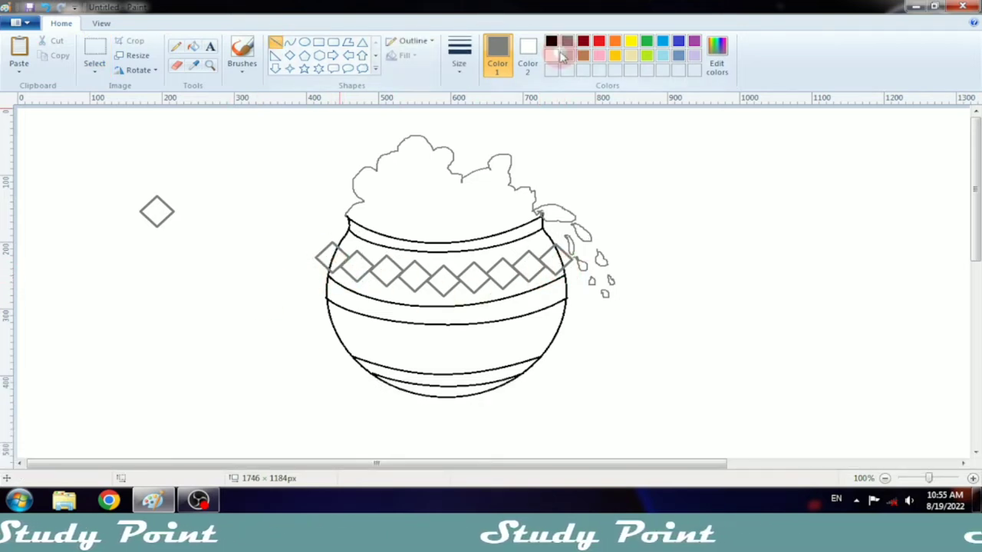
click(551, 55)
click(176, 46)
ctrl+scroll(415, 453, up, 2)
shift+scroll(399, 281, right, 5)
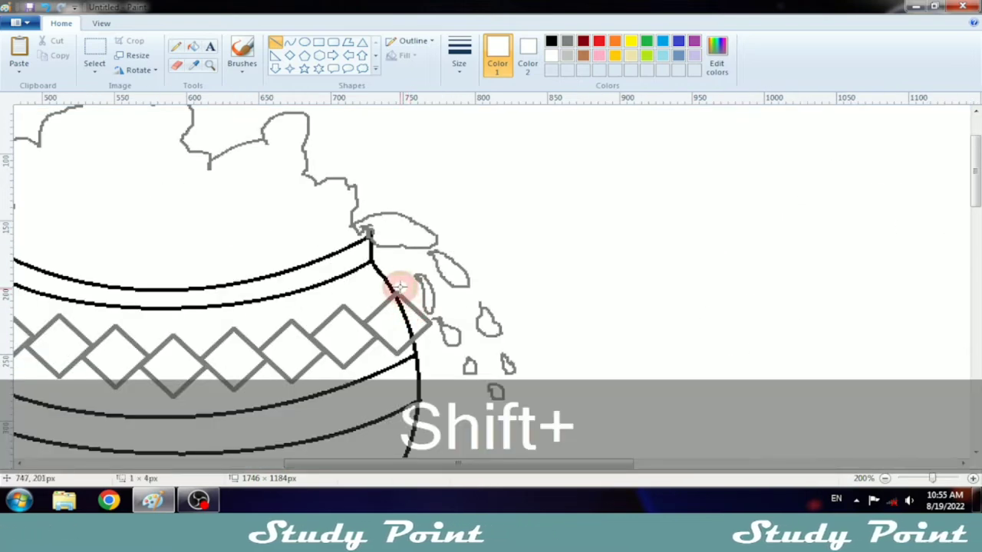
click(192, 46)
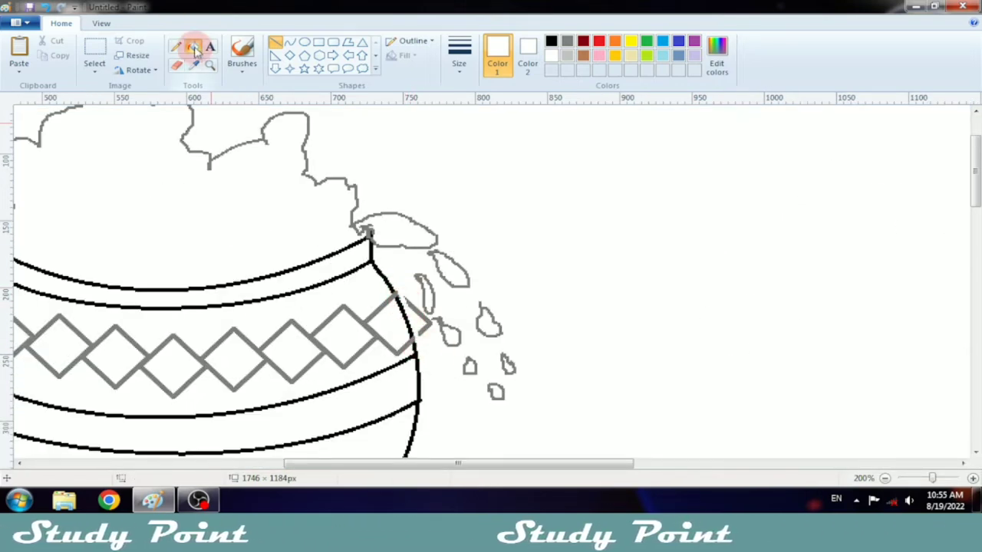
click(405, 293)
Erase the part of the leftmost diamond outside the pot's outline using white lines and a white fill.
drag(502, 464, 307, 464)
click(275, 42)
drag(485, 282, 469, 349)
key(ctrl+z)
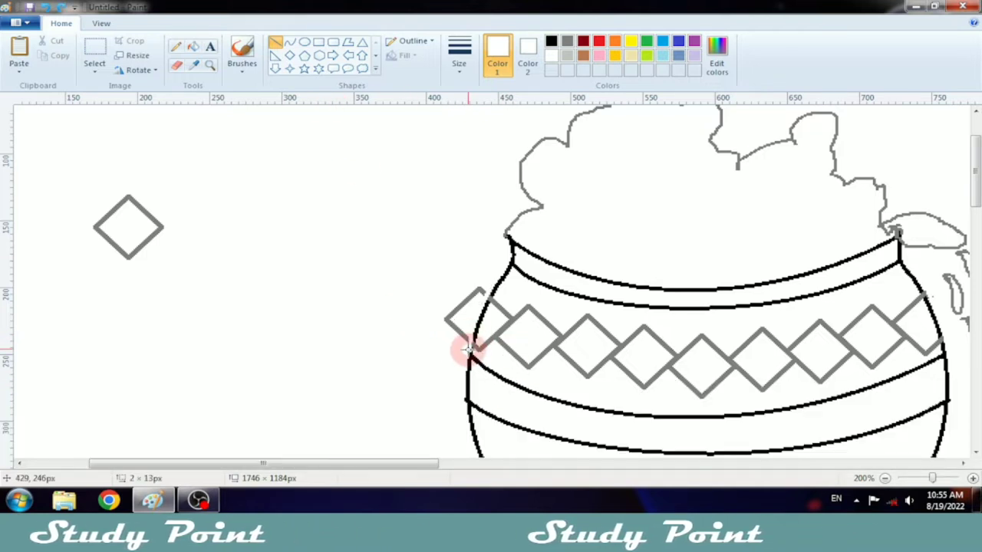
click(193, 46)
click(482, 328)
ctrl+scroll(576, 329, down, 1)
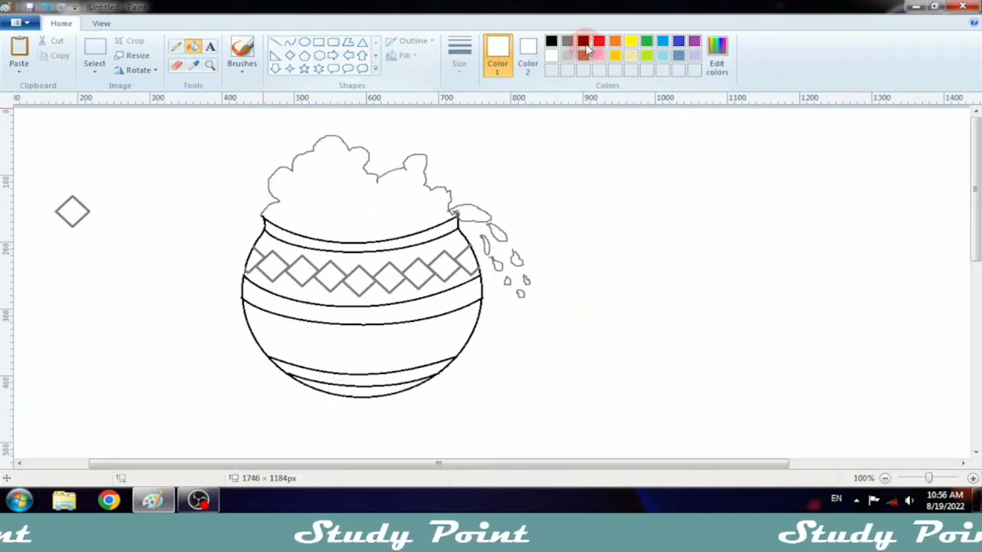
Draw a small gray circle to the left of the pot, replacing the one tried inside the middle band.
click(566, 40)
click(290, 55)
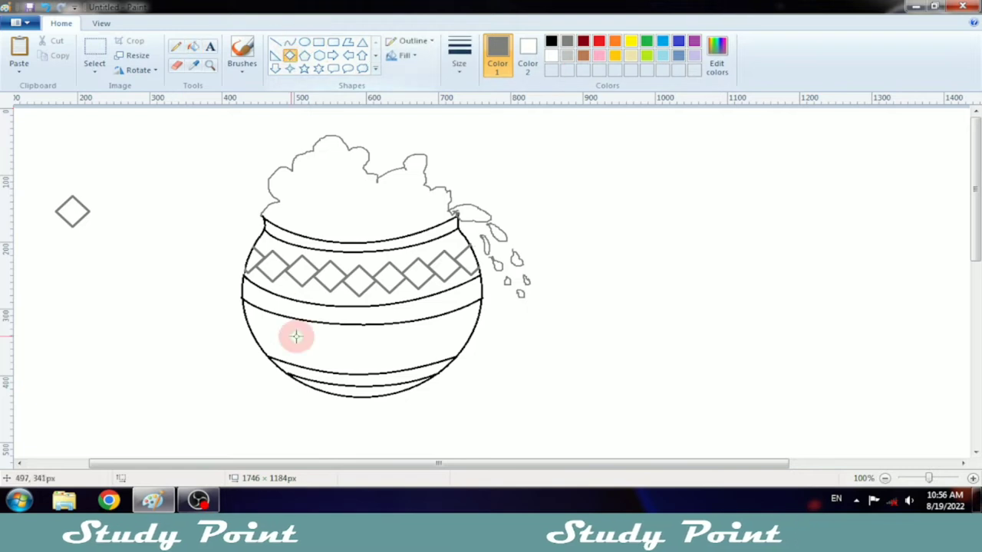
click(304, 42)
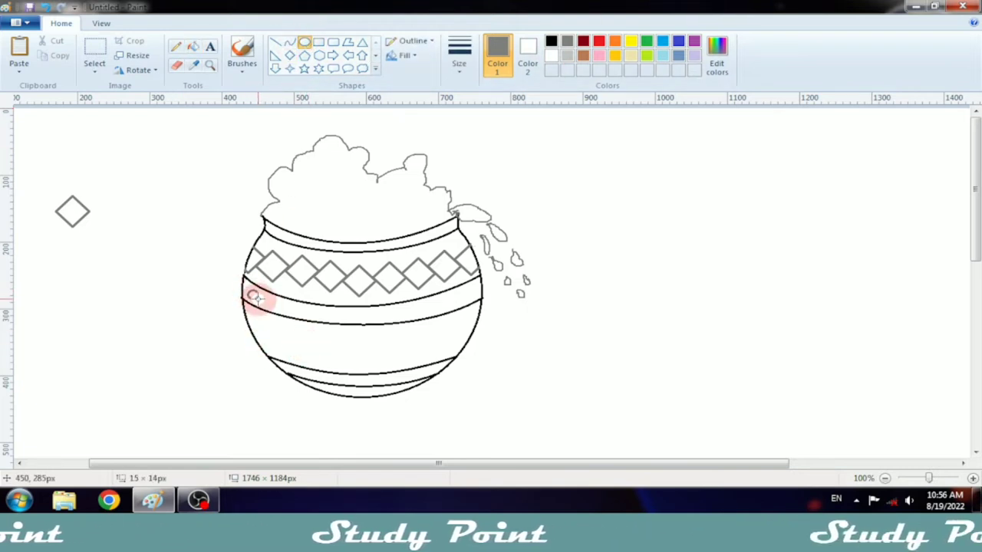
drag(257, 299, 258, 299)
key(ctrl+z)
drag(171, 277, 197, 300)
Select the small circle with a rectangular selection, copy it and paste a duplicate.
click(95, 67)
click(131, 100)
right_click(181, 288)
click(217, 312)
right_click(180, 278)
click(214, 315)
Fill the pot's middle band with a curved row of adjoining circle copies from the left edge to the right.
drag(37, 129, 272, 307)
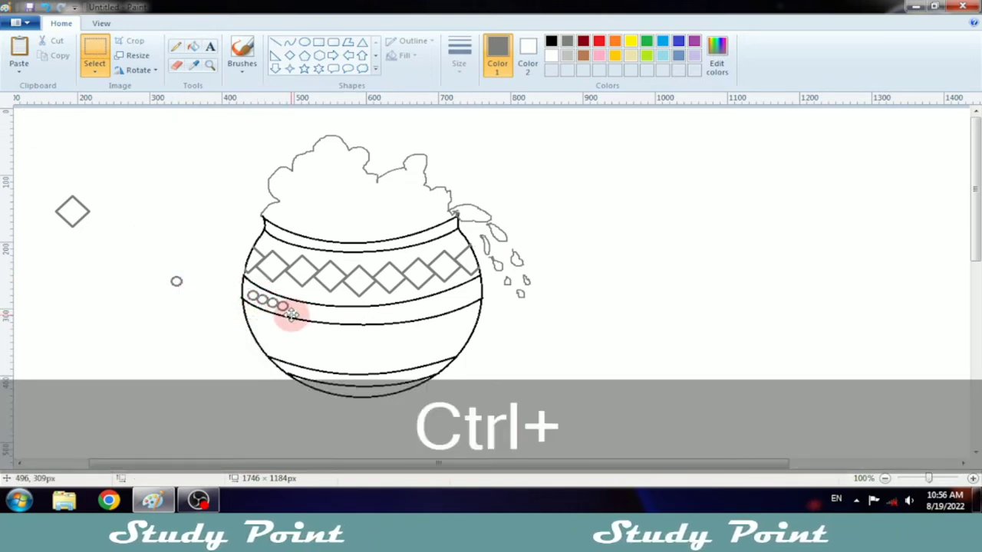
key(ctrl+z)
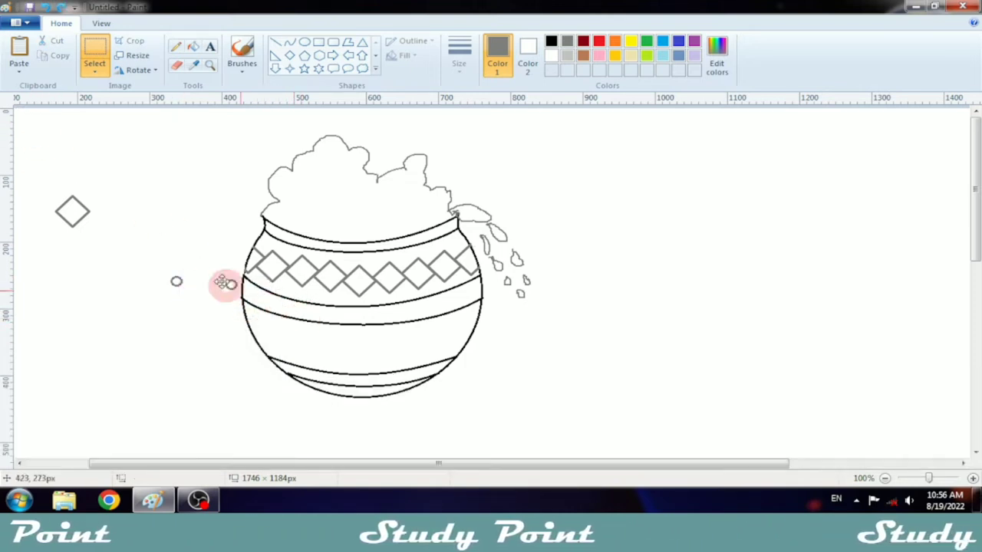
drag(255, 299, 263, 302)
key(ctrl)
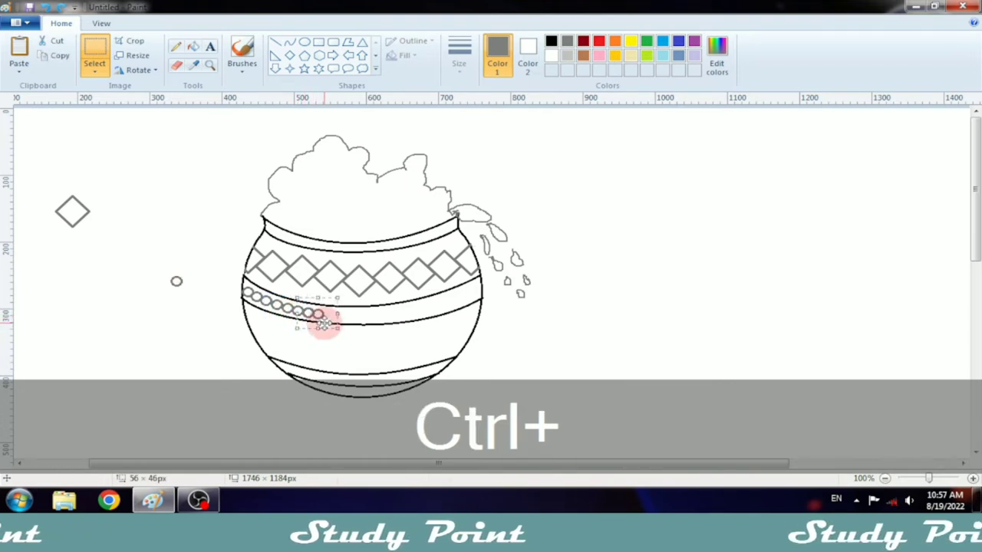
key(ctrl)
drag(324, 322, 348, 326)
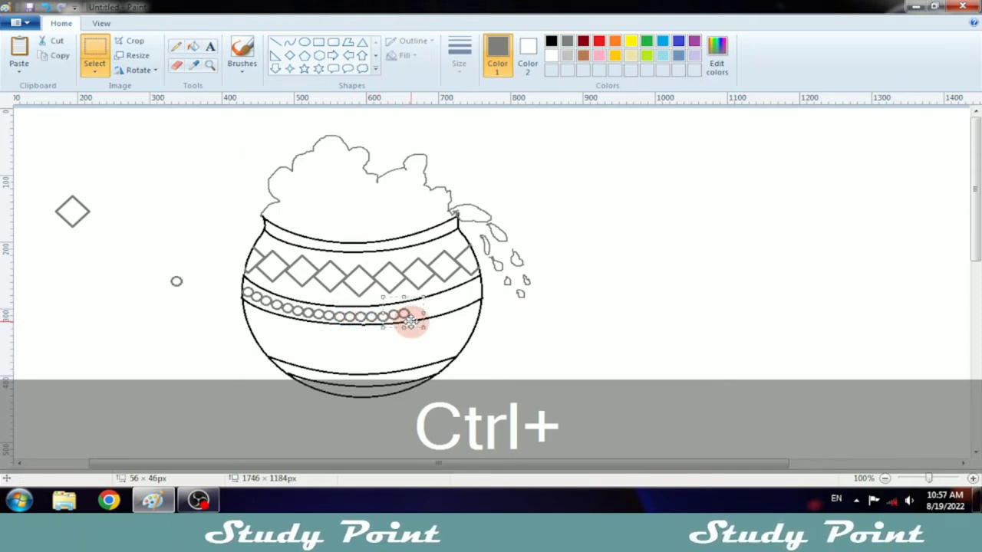
key(ctrl+z)
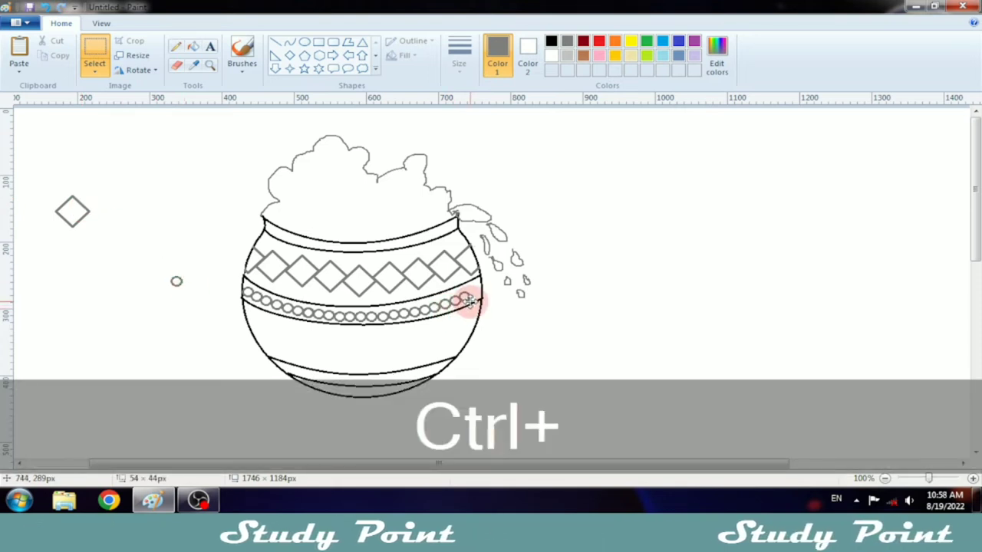
drag(481, 299, 482, 298)
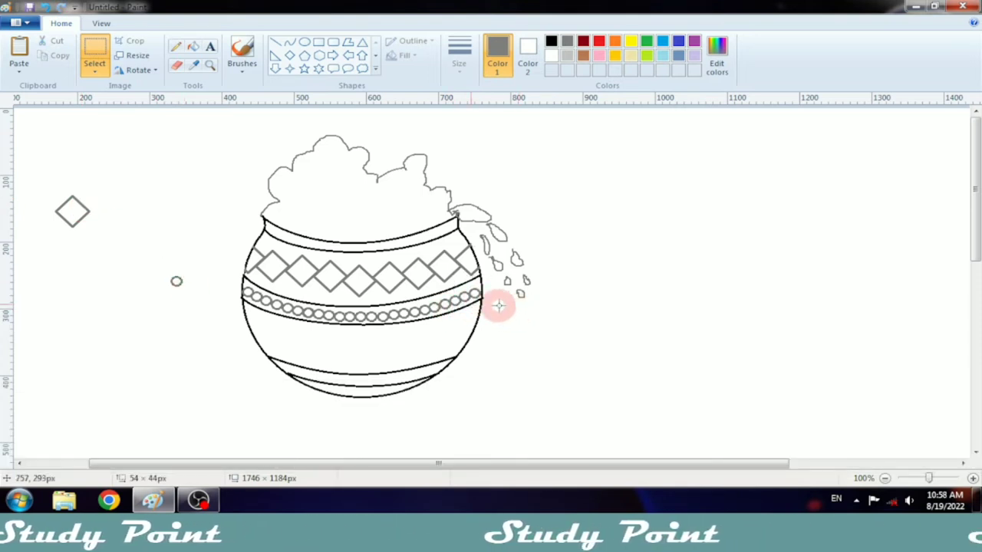
Draw a gray zigzag of straight lines hanging below the circle band, from the pot's left edge to its middle.
click(277, 42)
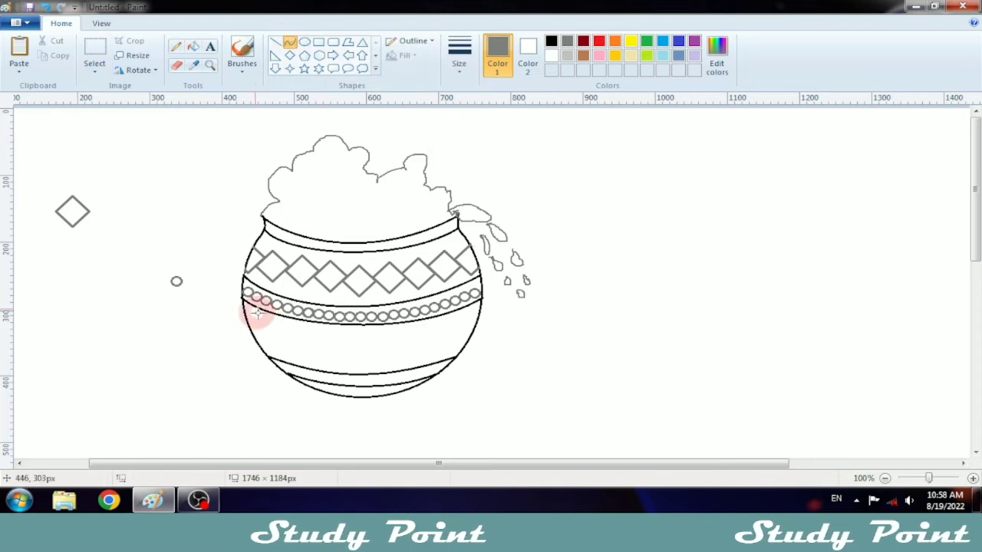
drag(243, 301, 272, 314)
right_click(261, 330)
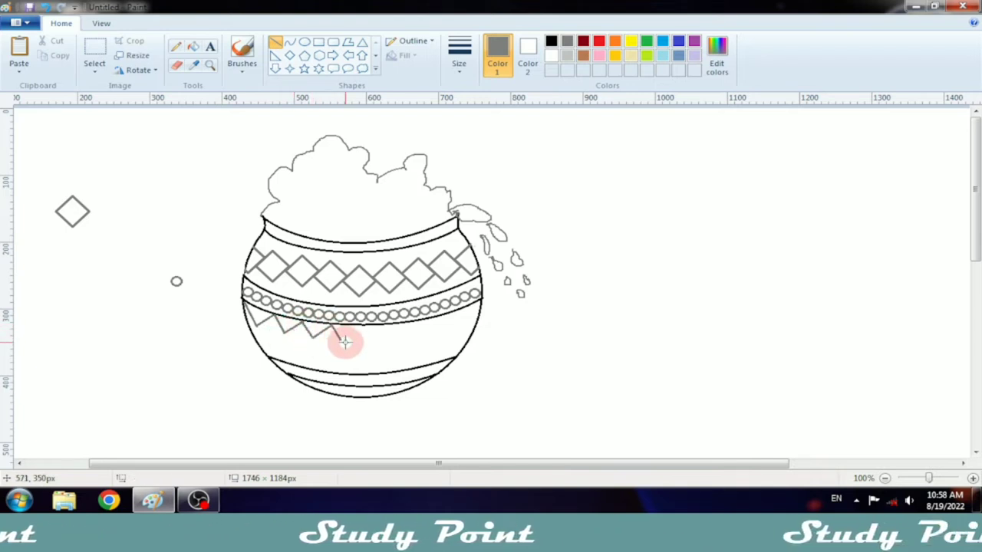
drag(368, 341, 373, 341)
key(ctrl+z)
drag(356, 327, 368, 342)
Continue the gray zigzag below the band from the pot's middle to its right edge, redoing misplaced segments.
mouse_move(368, 342)
mouse_down()
mouse_move(380, 330)
mouse_move(417, 339)
mouse_move(415, 322)
mouse_up()
key(ctrl+z)
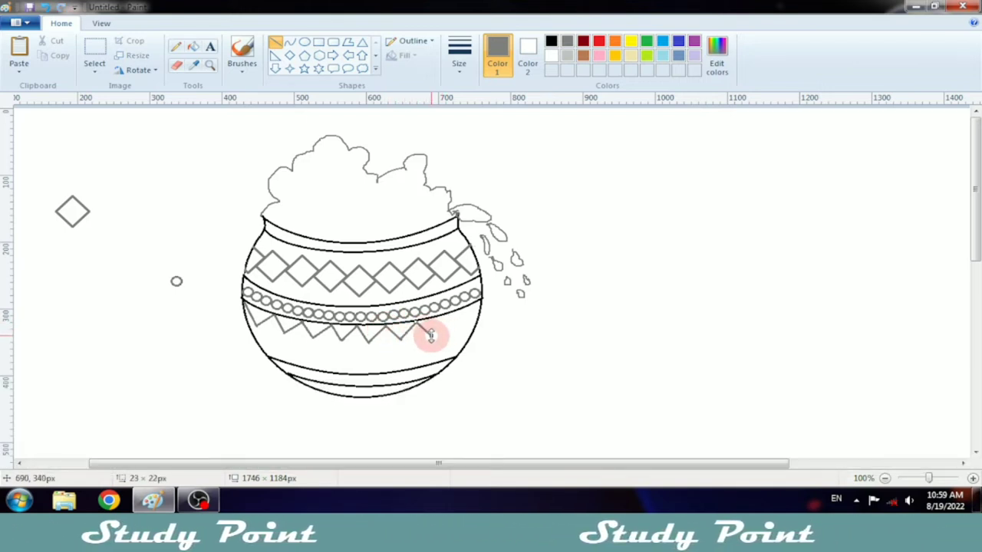
key(ctrl+z)
key(ctrl+z)
drag(416, 321, 425, 333)
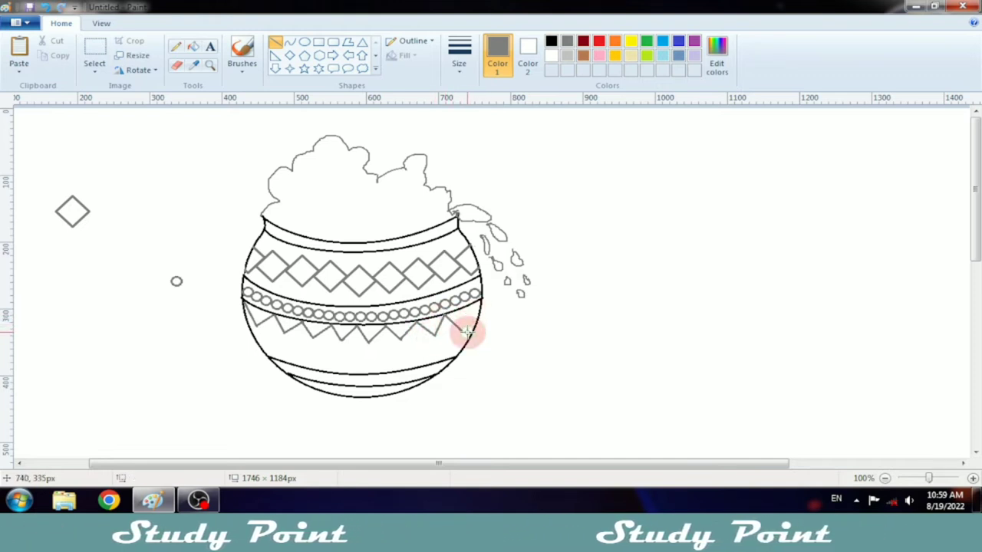
key(ctrl+z)
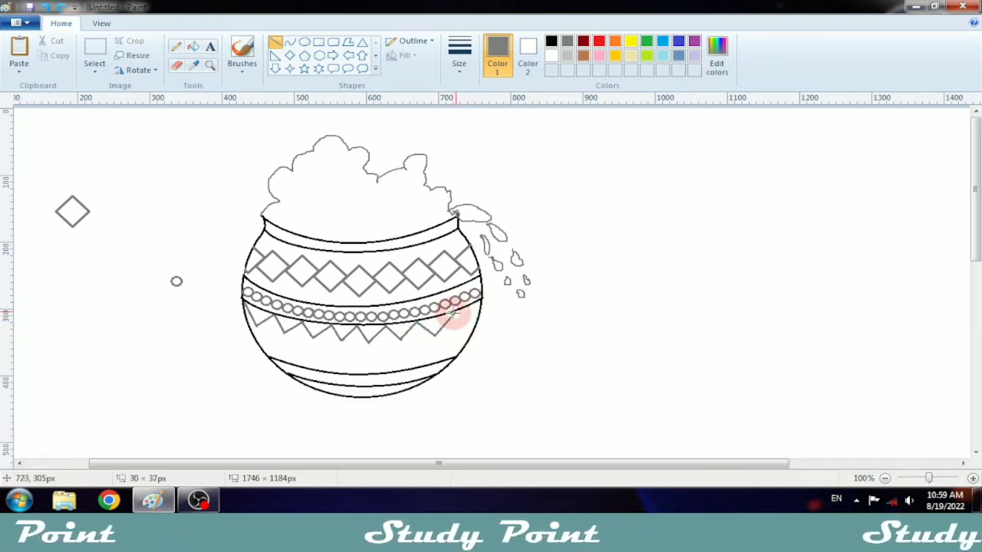
drag(468, 324, 481, 308)
click(539, 369)
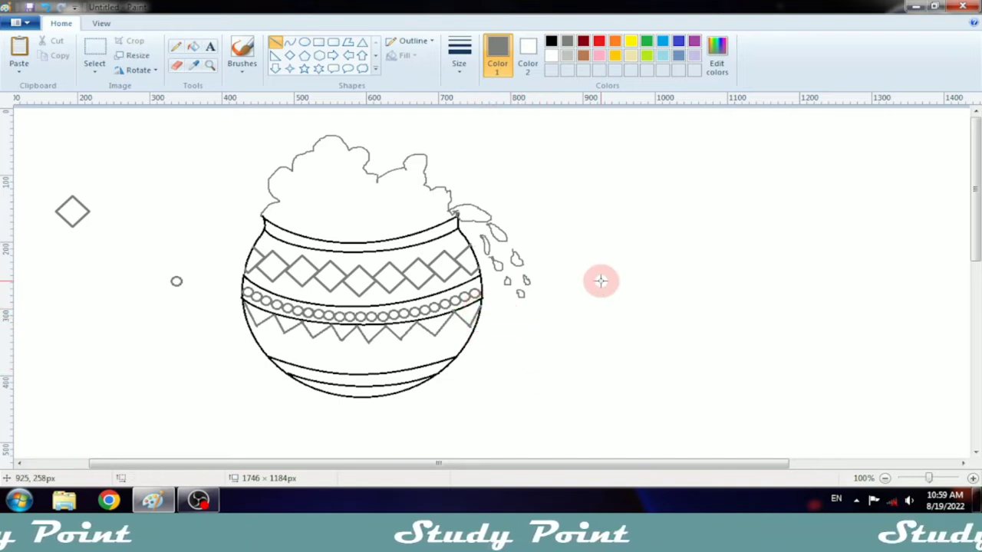
Draw a row of small gray scallop arcs along the upper edge of the pot's lowest narrow band, redoing misplaced arcs.
click(289, 42)
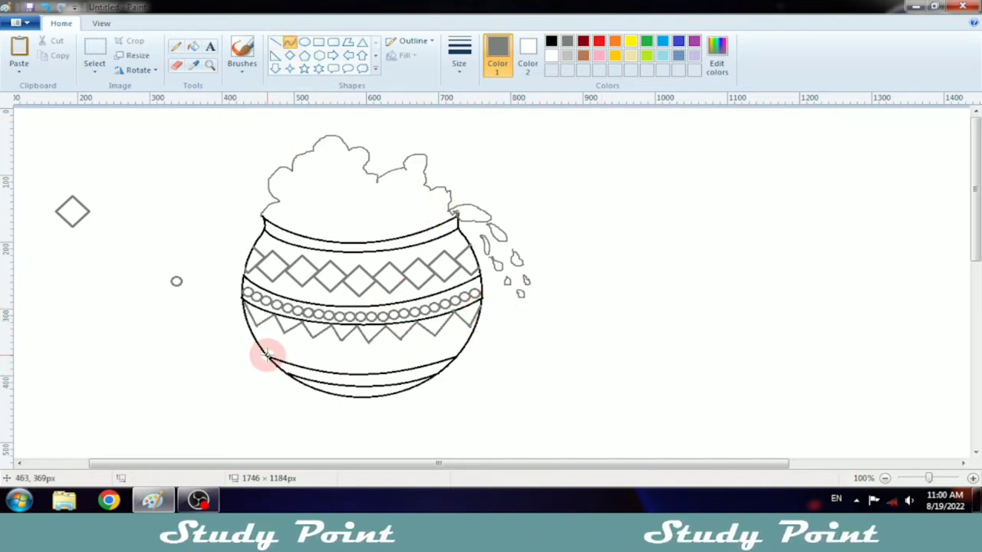
mouse_move(292, 363)
mouse_down()
mouse_move(265, 351)
mouse_move(307, 351)
mouse_move(292, 358)
mouse_move(332, 359)
mouse_move(353, 374)
mouse_move(342, 361)
mouse_move(389, 370)
mouse_up()
key(ctrl+z)
click(340, 361)
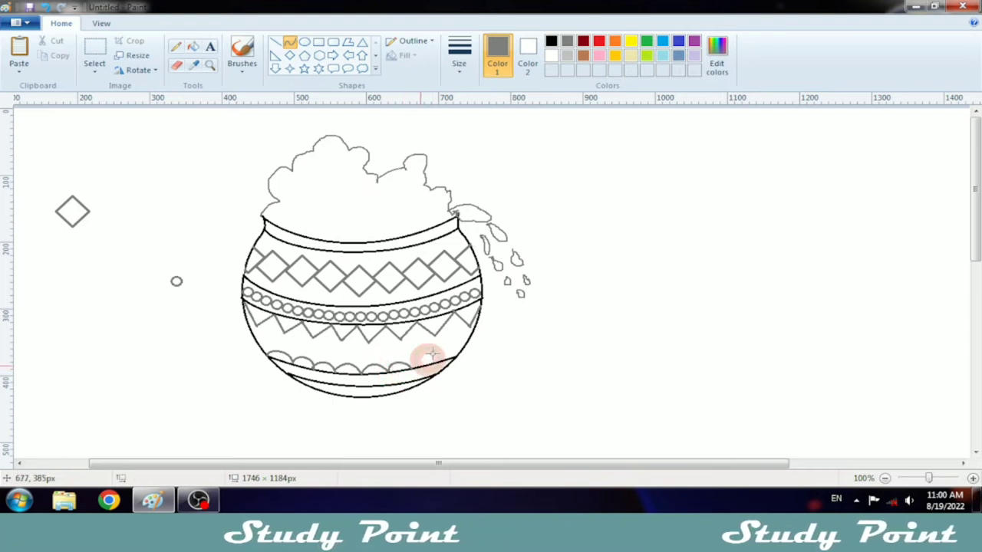
key(ctrl+z)
mouse_move(404, 367)
mouse_down()
mouse_move(458, 346)
mouse_move(436, 355)
mouse_up()
key(ctrl+z)
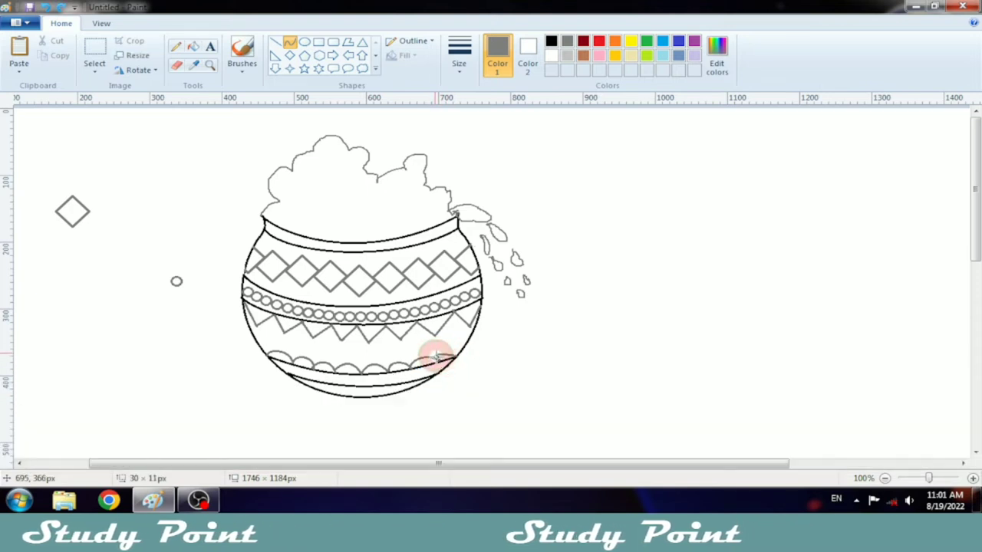
click(511, 370)
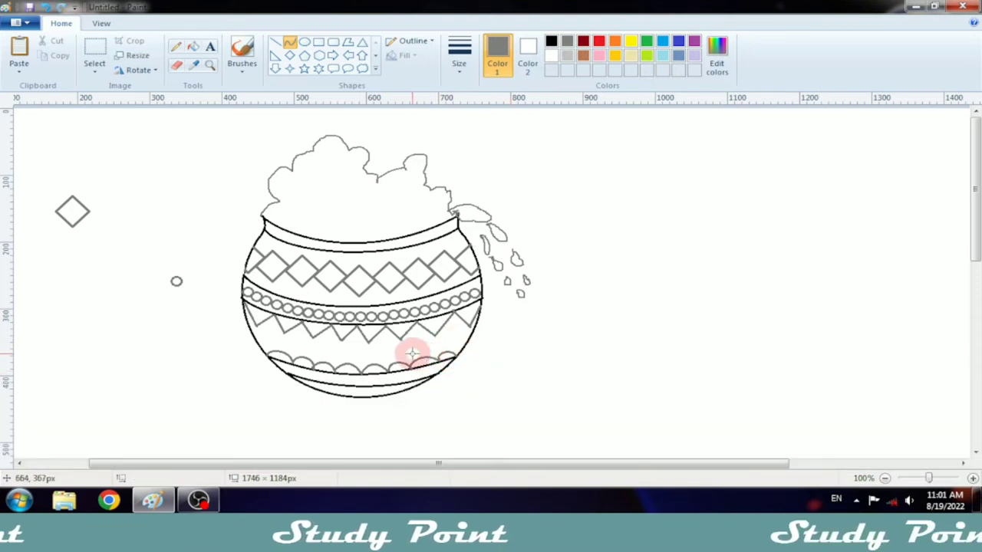
Move the spare diamond and small circle together to the empty canvas on the pot's other side.
click(89, 55)
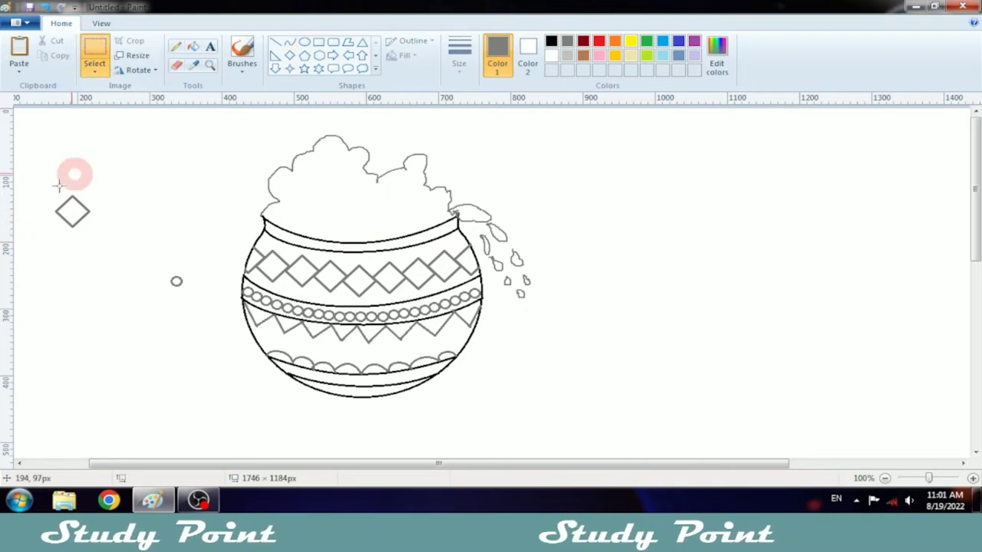
drag(38, 179, 212, 330)
drag(146, 304, 790, 252)
click(174, 216)
Mix a custom brown and fill the pot's upper band around the diamonds and the broad area below the zigzag.
click(583, 55)
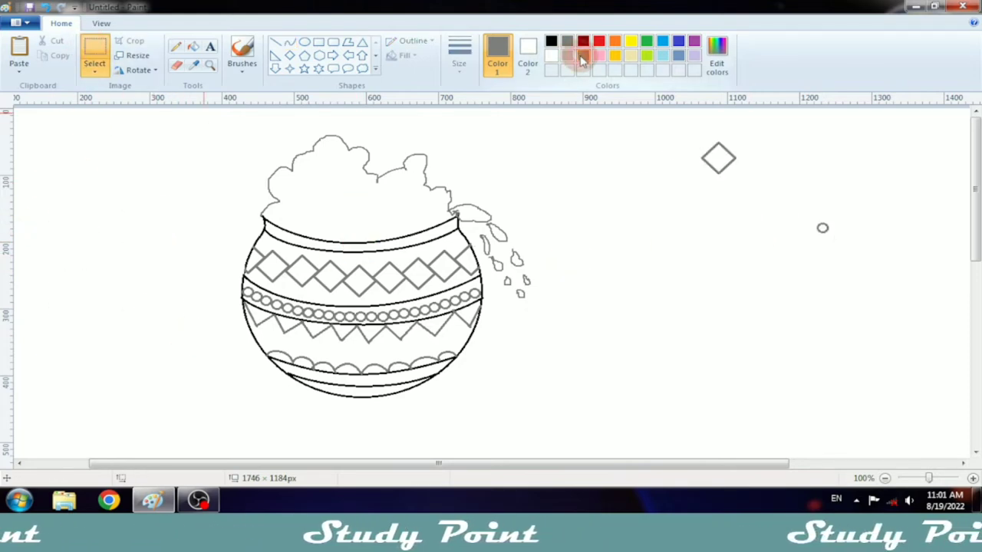
click(717, 58)
click(350, 340)
click(193, 46)
click(310, 274)
click(309, 276)
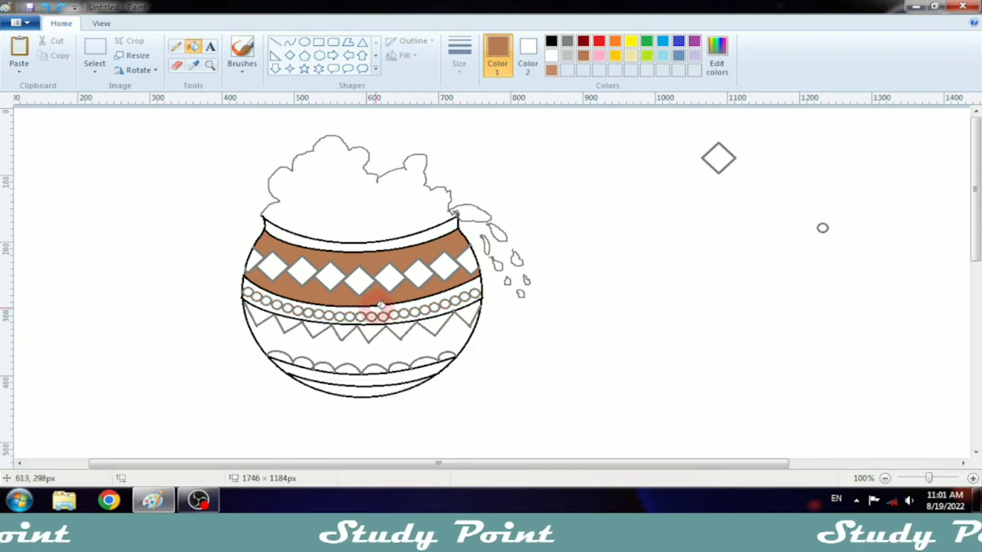
click(369, 343)
Mix a blue with luminance 111 and fill the background of the circle band with it.
click(678, 41)
click(717, 57)
drag(645, 217, 647, 224)
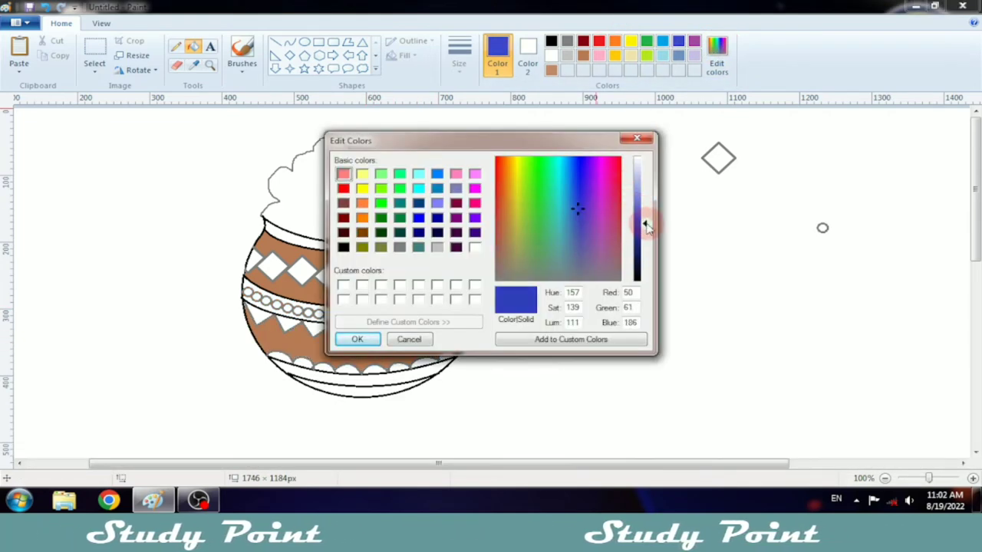
click(356, 339)
click(327, 300)
click(337, 316)
Fill the narrow band below the scallops with dark green from the basic colors.
click(717, 57)
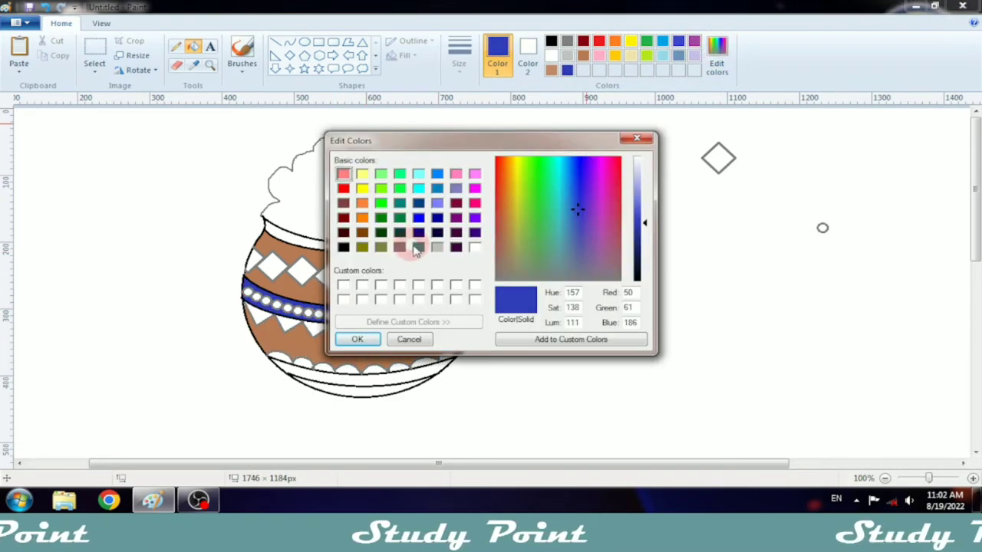
click(382, 218)
click(357, 340)
click(340, 376)
Darken the palette purple to luminance 73 and fill the narrow band below the scallops with it.
click(695, 41)
click(718, 58)
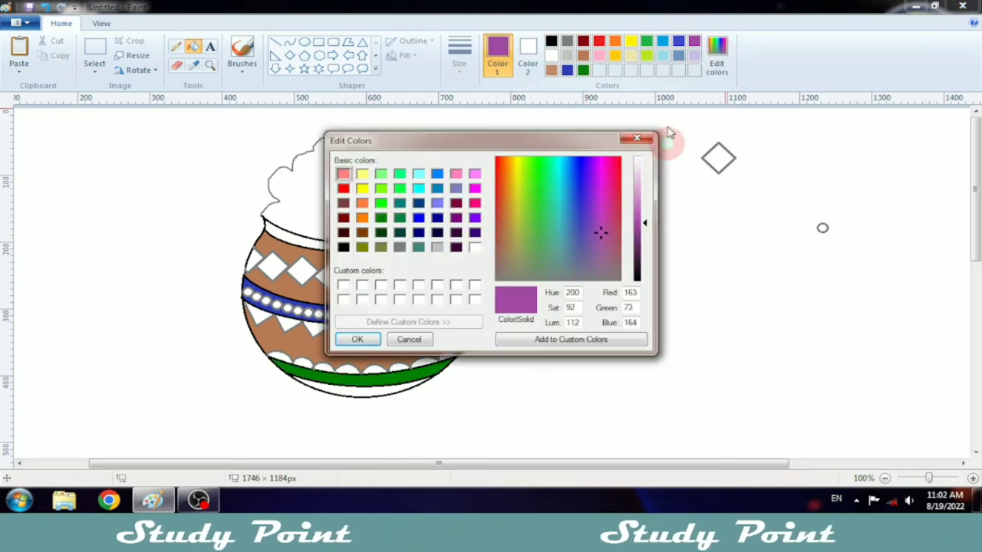
drag(646, 223, 646, 243)
click(357, 339)
click(345, 372)
click(717, 57)
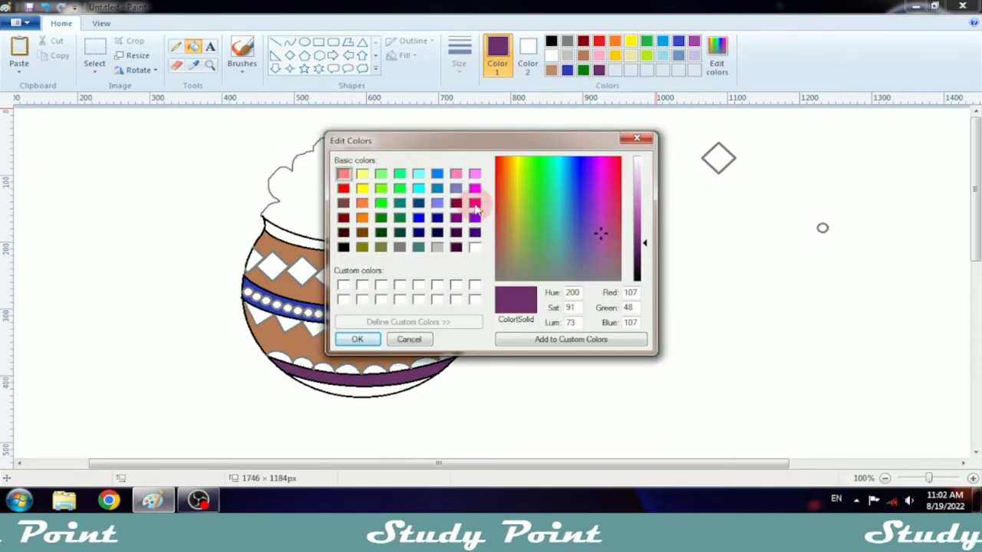
click(475, 188)
click(409, 339)
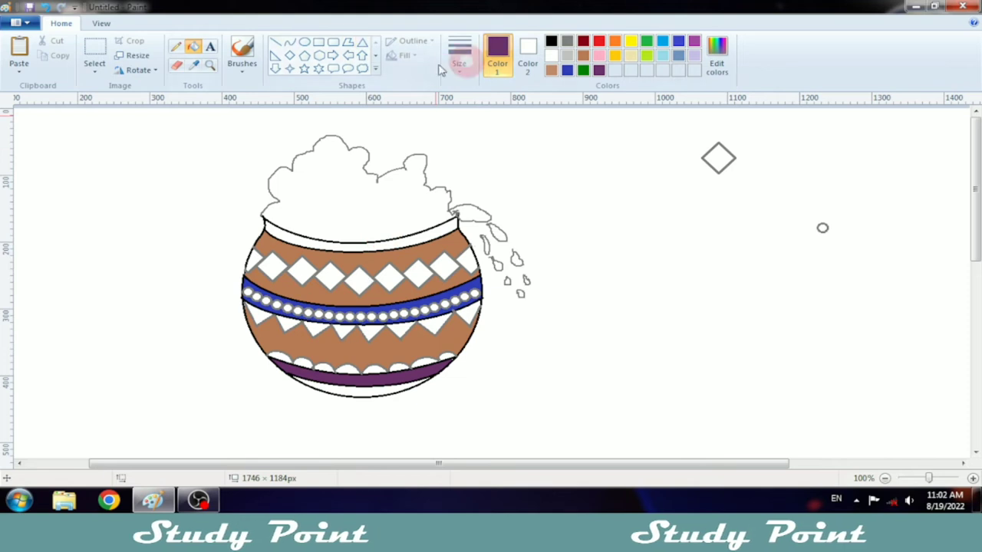
Try coloring the circles in the blue band yellow and their outlines black, undoing the fills.
click(630, 40)
click(260, 293)
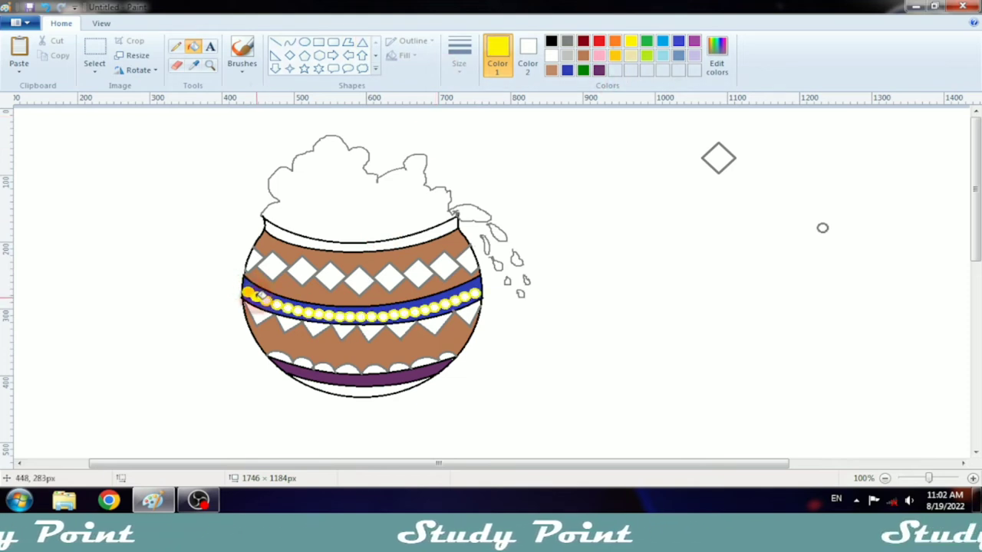
key(ctrl+z)
click(237, 273)
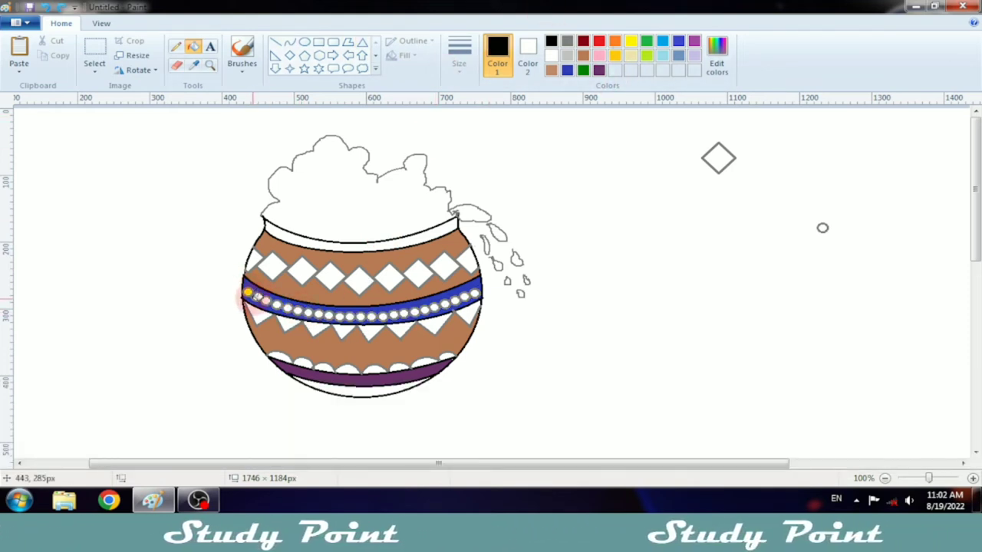
click(253, 299)
click(630, 41)
click(256, 296)
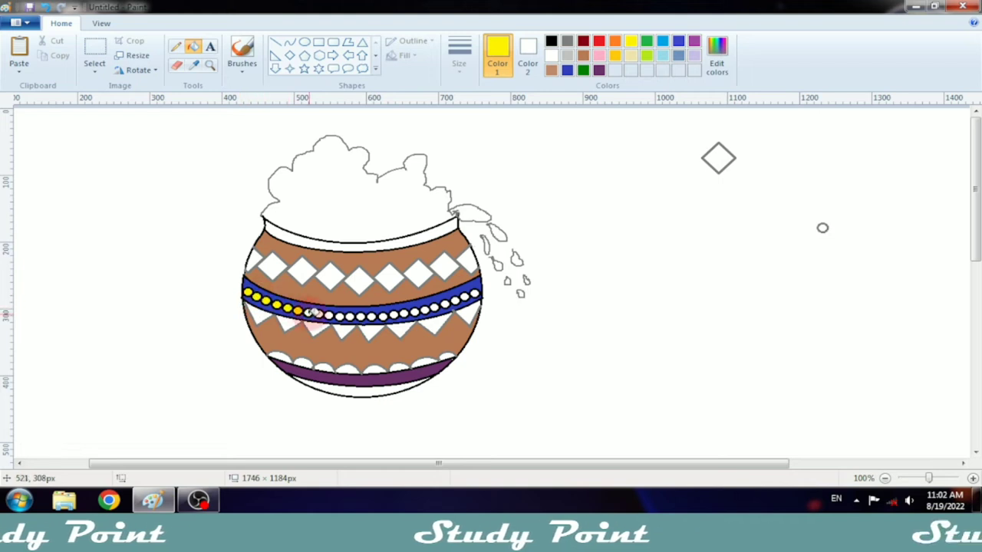
key(ctrl+z)
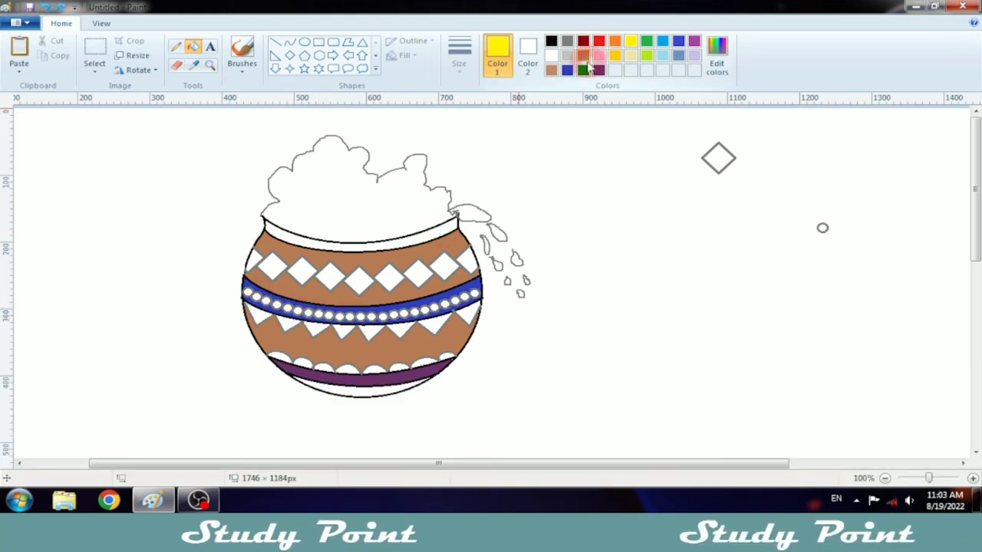
Recolor the pot's outlines, its band lines and the outlines of the circles dark red.
click(583, 42)
click(486, 273)
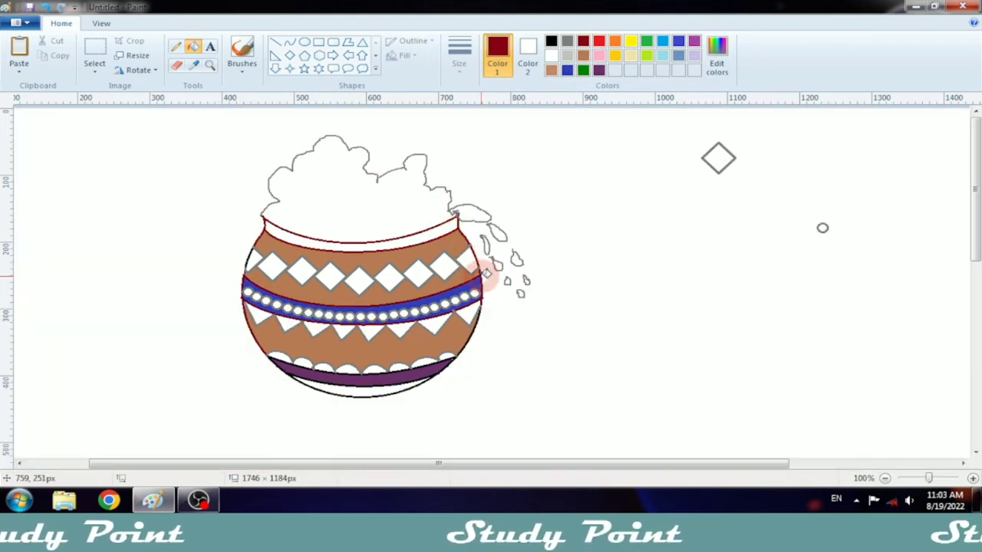
click(484, 306)
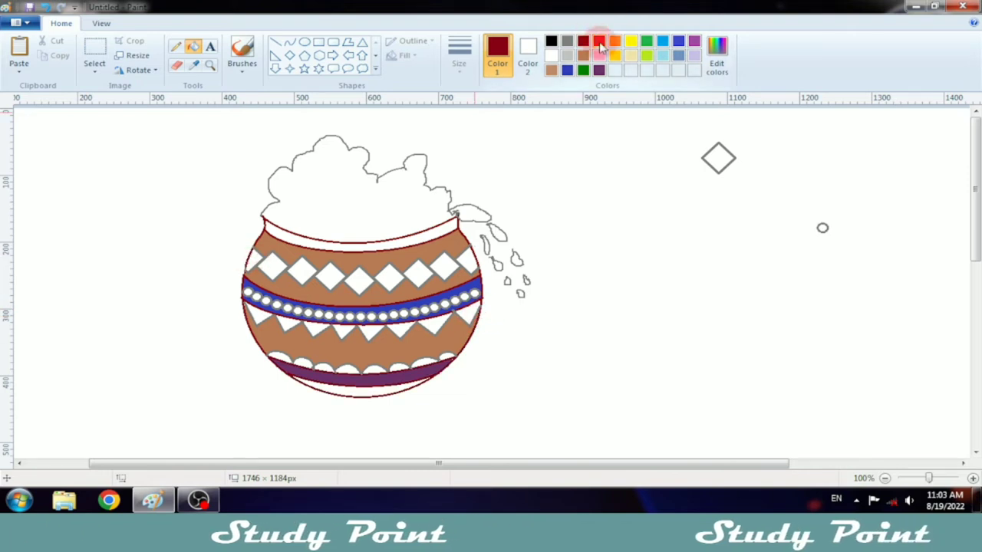
click(256, 294)
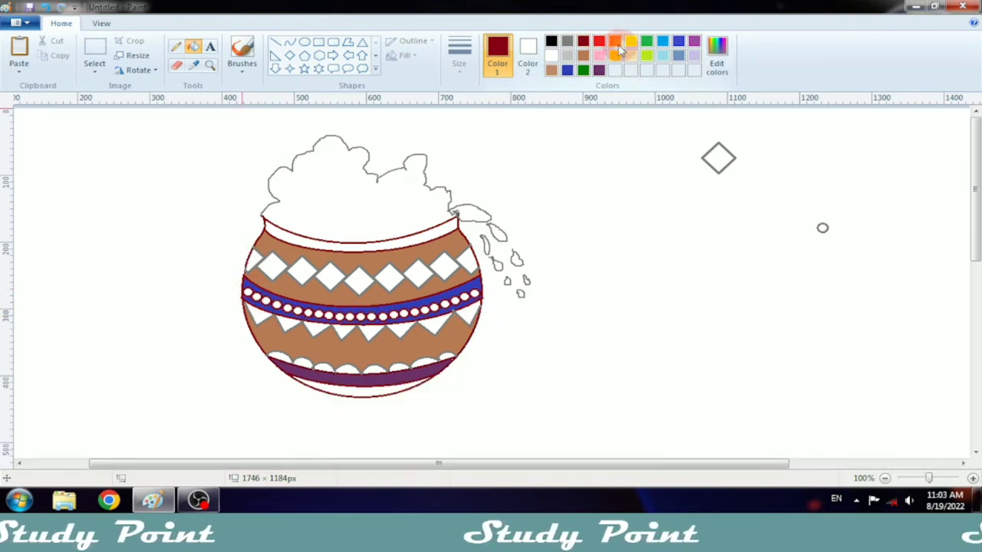
Fill every circle in the blue band with yellow, undoing fills that spill onto the outlines.
click(630, 41)
click(247, 293)
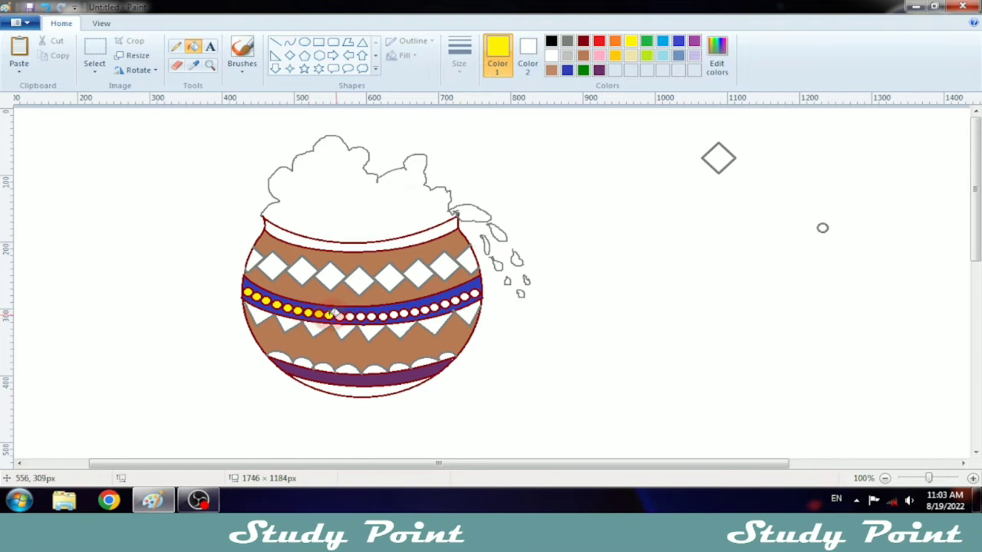
click(433, 307)
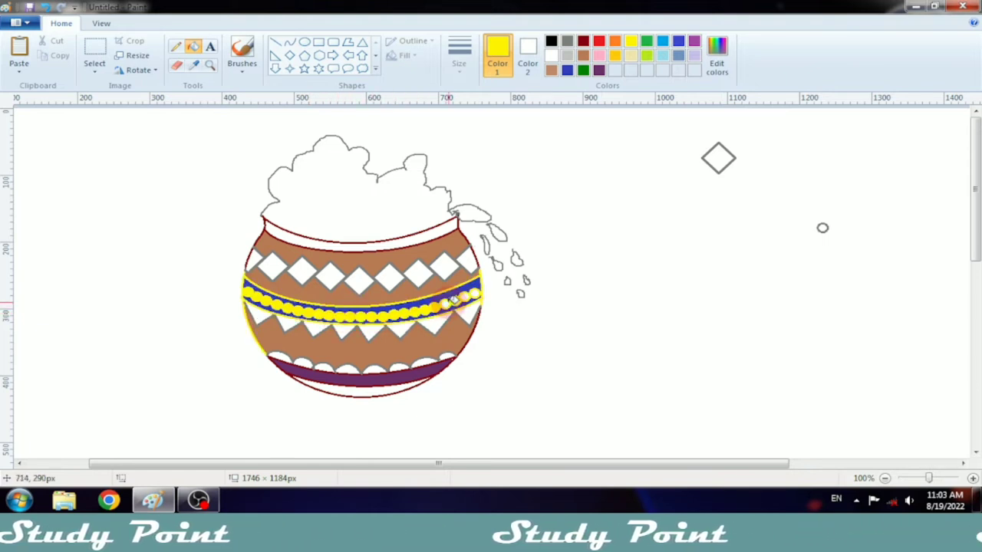
click(445, 304)
click(475, 294)
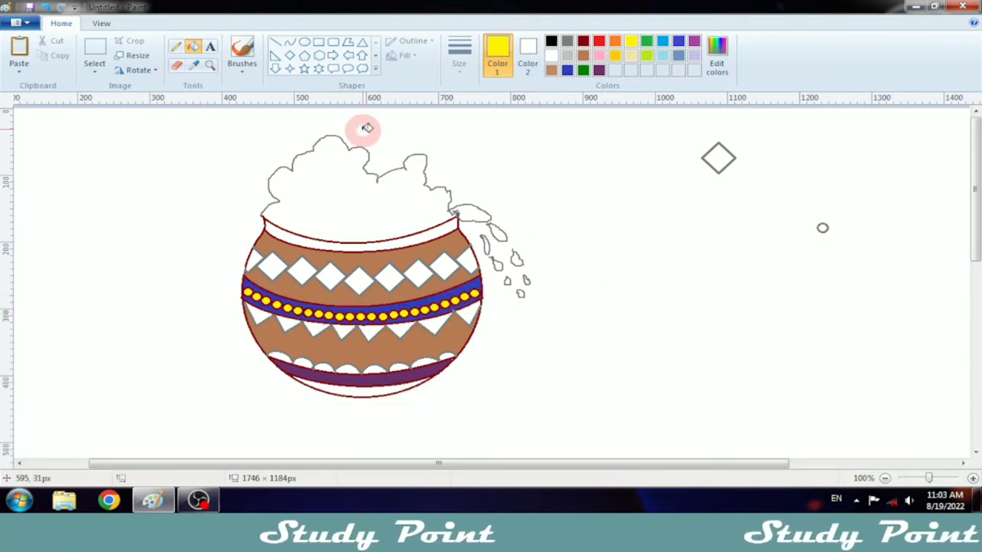
Mix a darker shade of red and try a straight line across the diamond row.
click(276, 42)
click(566, 41)
click(599, 56)
click(599, 41)
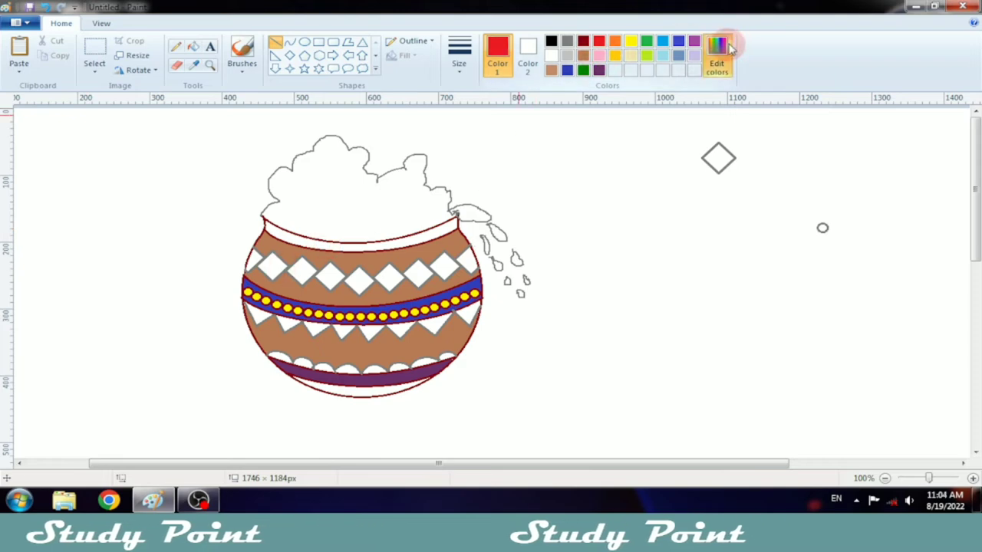
click(730, 47)
click(355, 340)
drag(299, 271, 368, 281)
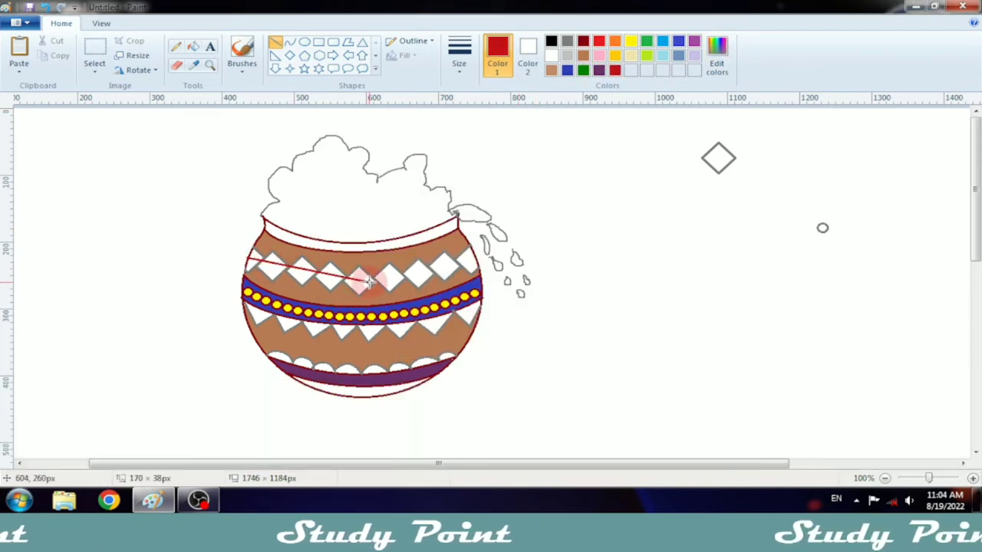
key(ctrl+z)
Draw a dark red curve through the middle of the diamond row, from one edge of the pot to the other.
click(290, 42)
drag(248, 259, 462, 270)
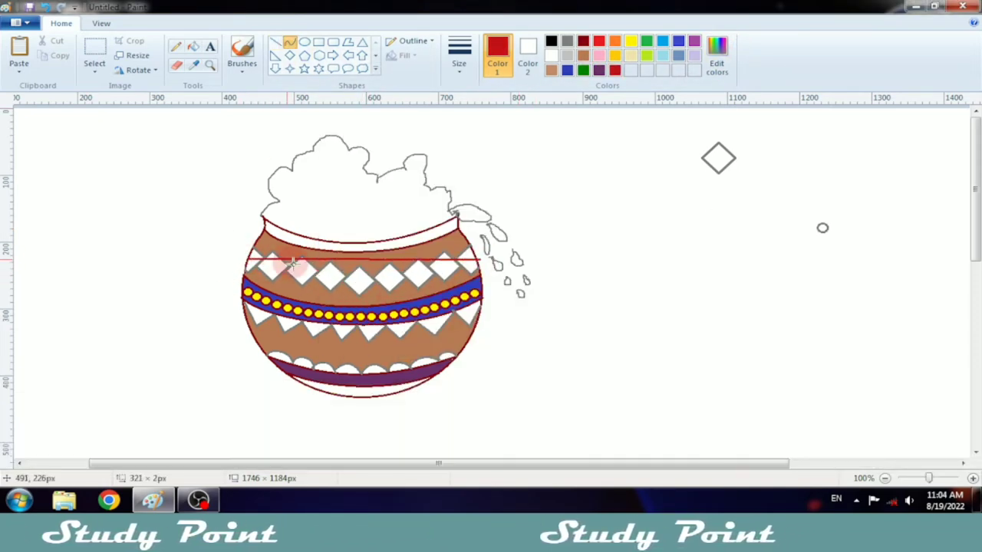
drag(293, 264, 377, 289)
mouse_move(461, 270)
mouse_down()
mouse_move(485, 263)
mouse_move(470, 274)
mouse_up()
click(526, 383)
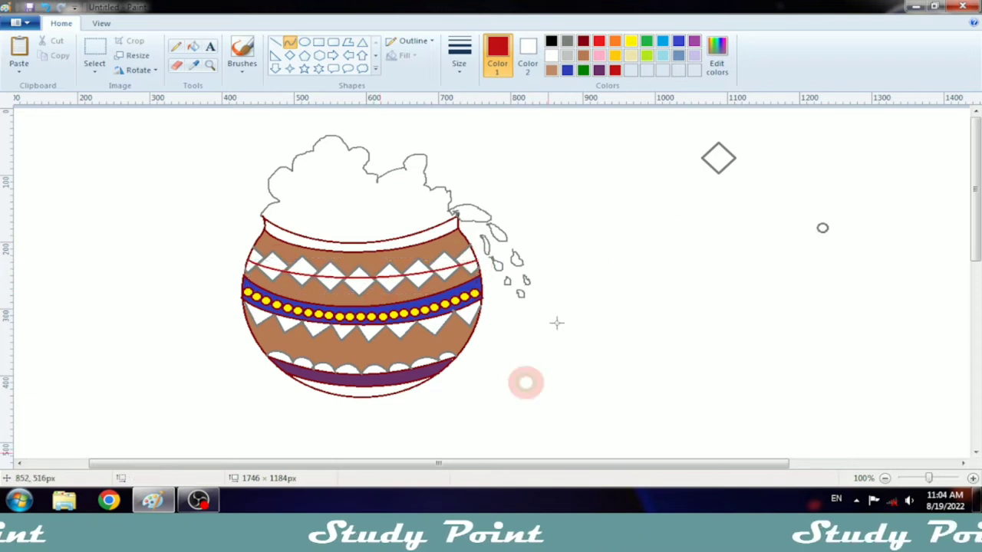
Mix a deeper pink from the palette rose and fill the lower halves of the diamonds with it.
click(599, 55)
click(720, 58)
drag(644, 175, 644, 192)
click(357, 339)
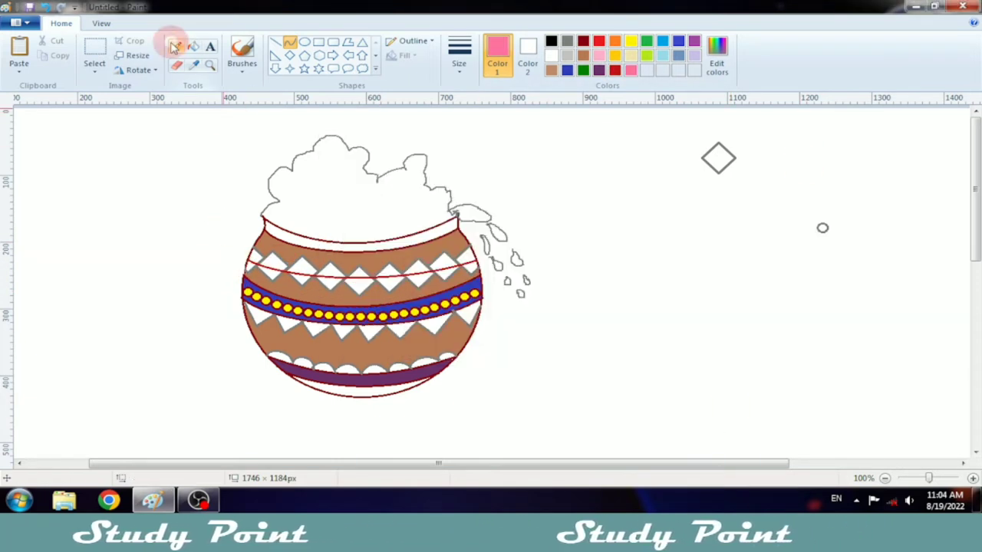
click(194, 47)
click(248, 266)
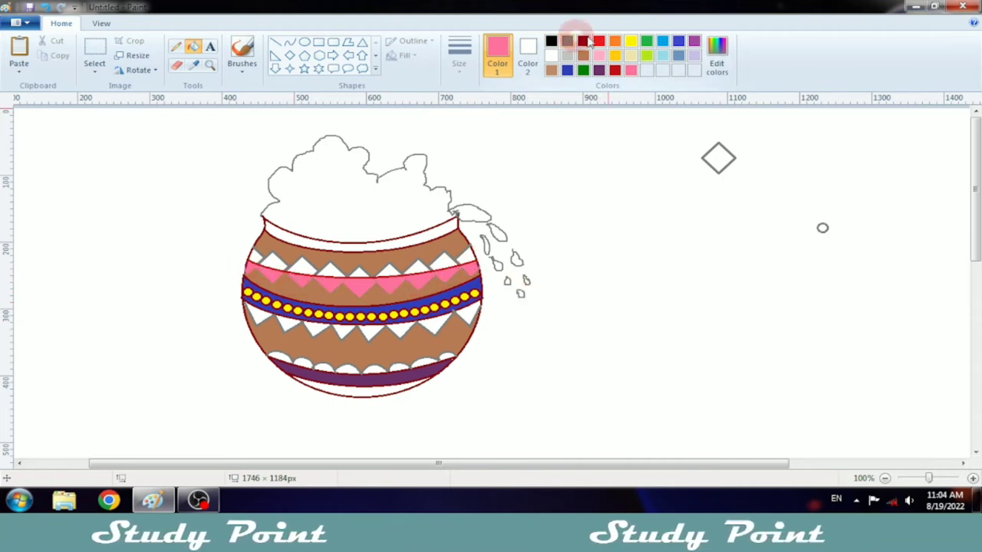
Try gold on the upper diamond halves, undo it, and recolor the diamond outlines yellow.
click(617, 55)
key(ctrl+z)
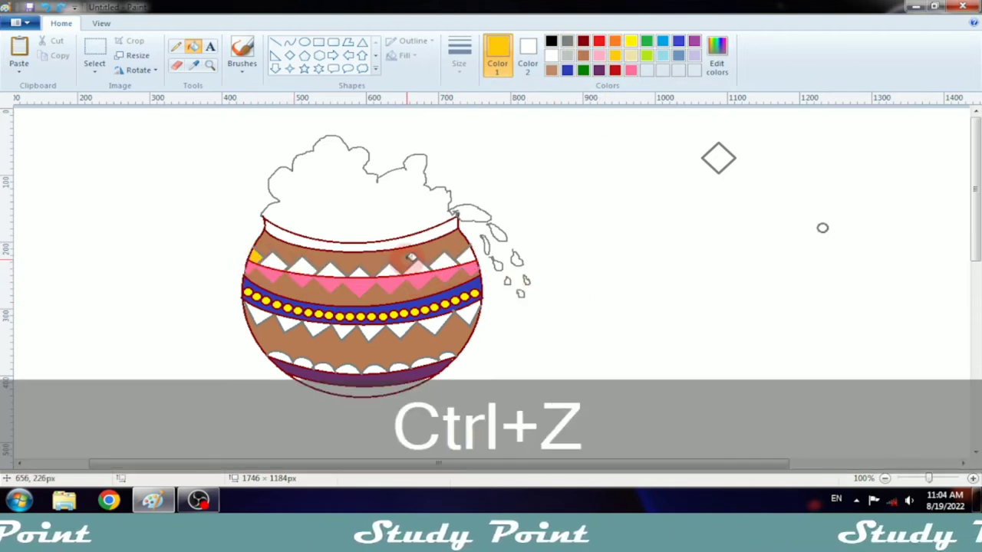
key(ctrl+z)
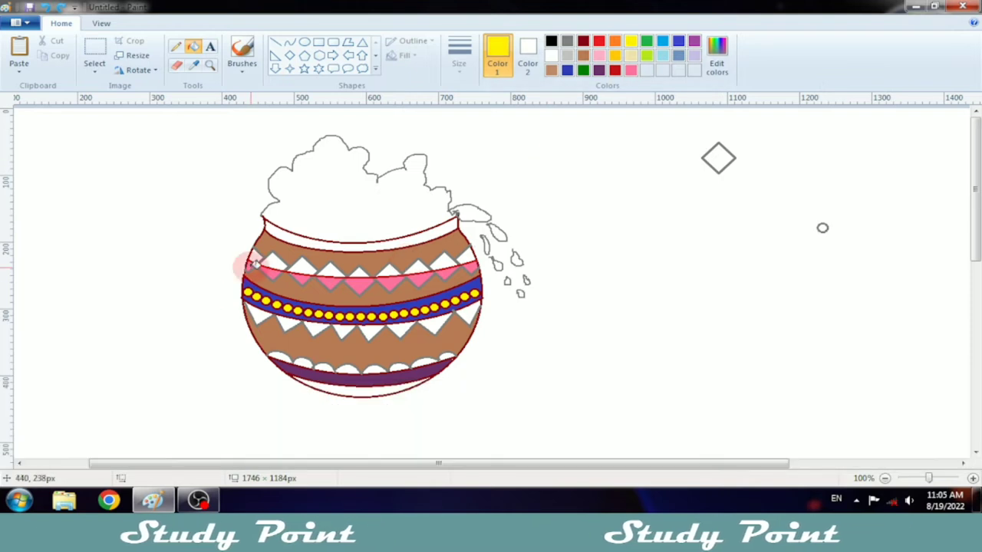
click(295, 278)
click(361, 267)
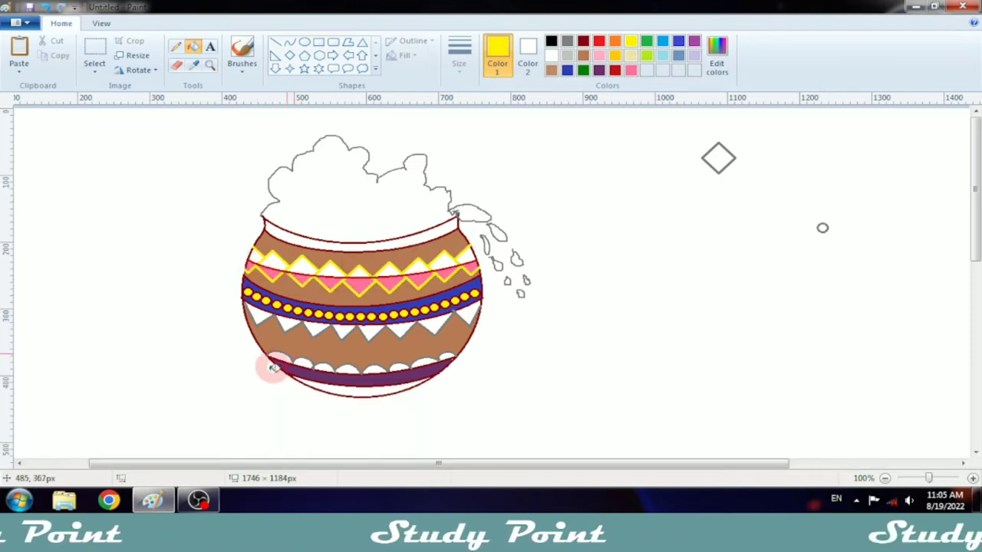
Retrace the curve through the diamond row in bright red with the third line thickness, matching its bend.
click(617, 70)
click(289, 42)
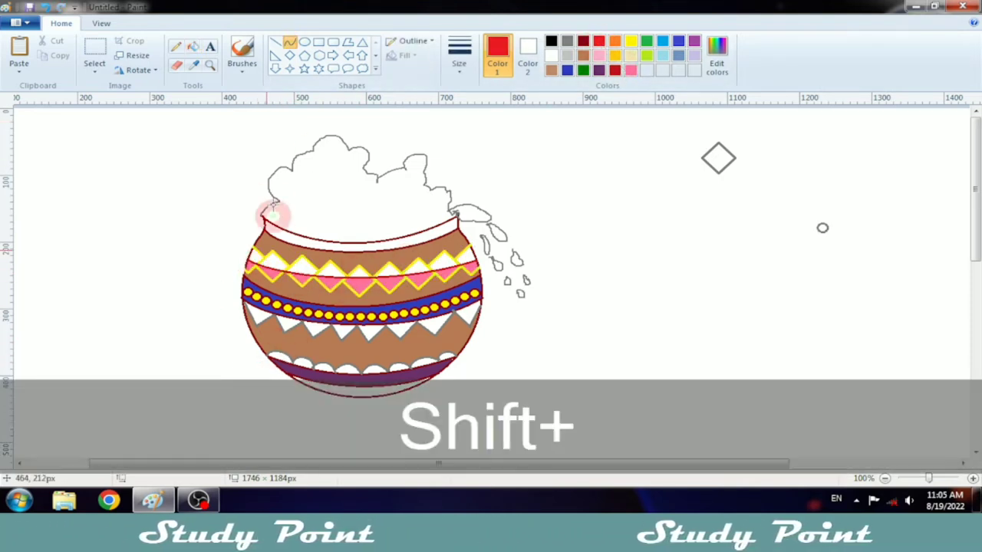
drag(247, 260, 406, 285)
mouse_move(267, 261)
mouse_down()
mouse_move(264, 278)
mouse_move(476, 286)
mouse_move(263, 278)
mouse_up()
key(ctrl+z)
drag(369, 287, 382, 291)
click(463, 61)
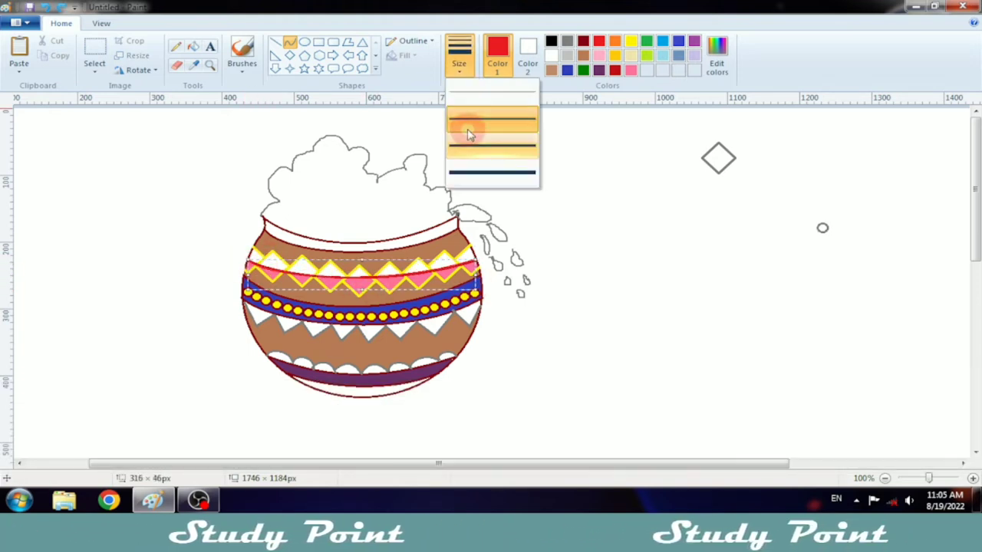
click(473, 154)
click(589, 304)
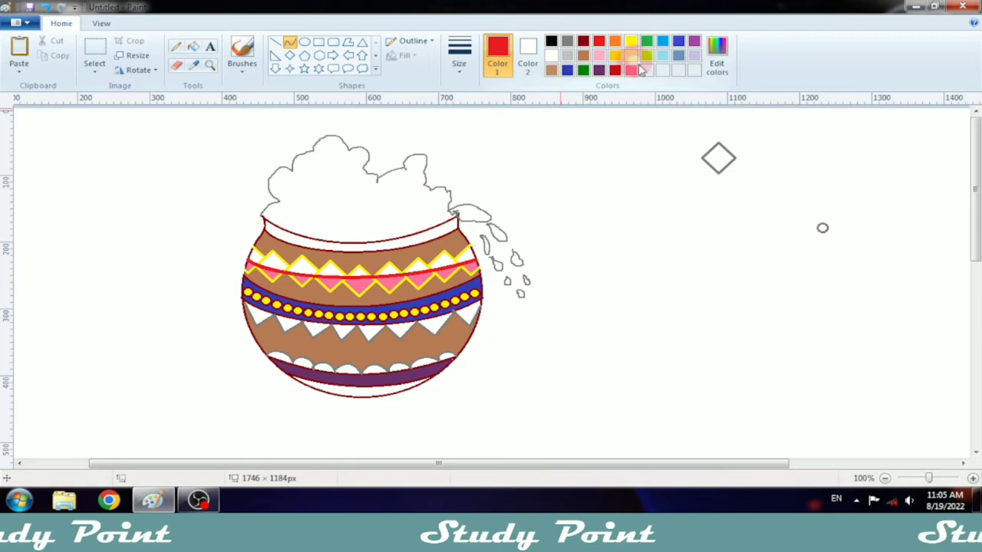
Fill the upper halves of the diamonds with light yellow.
click(631, 56)
click(194, 47)
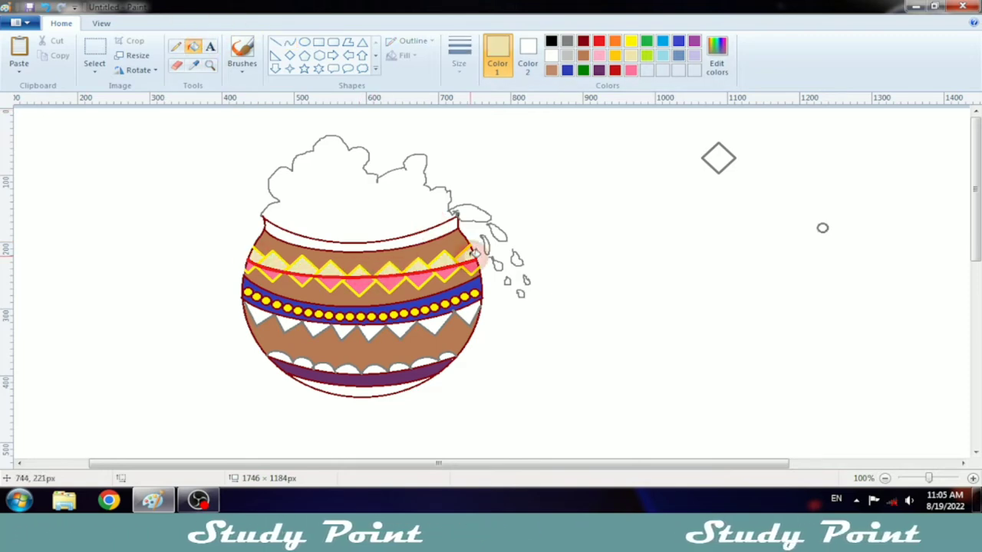
Mix a darker brown from the palette brown and fill the pot body's brown areas with it.
click(551, 69)
click(717, 55)
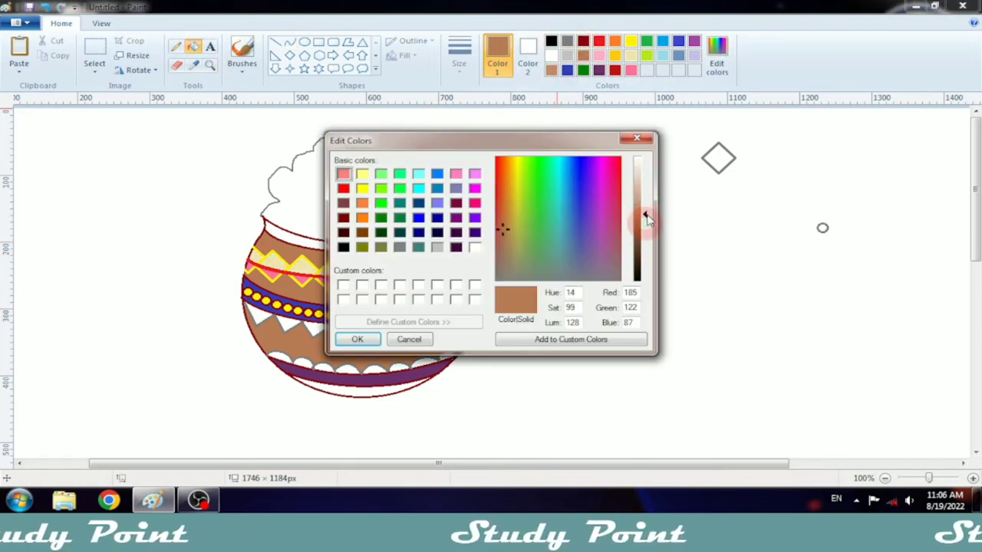
drag(647, 216, 647, 225)
click(368, 338)
click(383, 298)
click(385, 337)
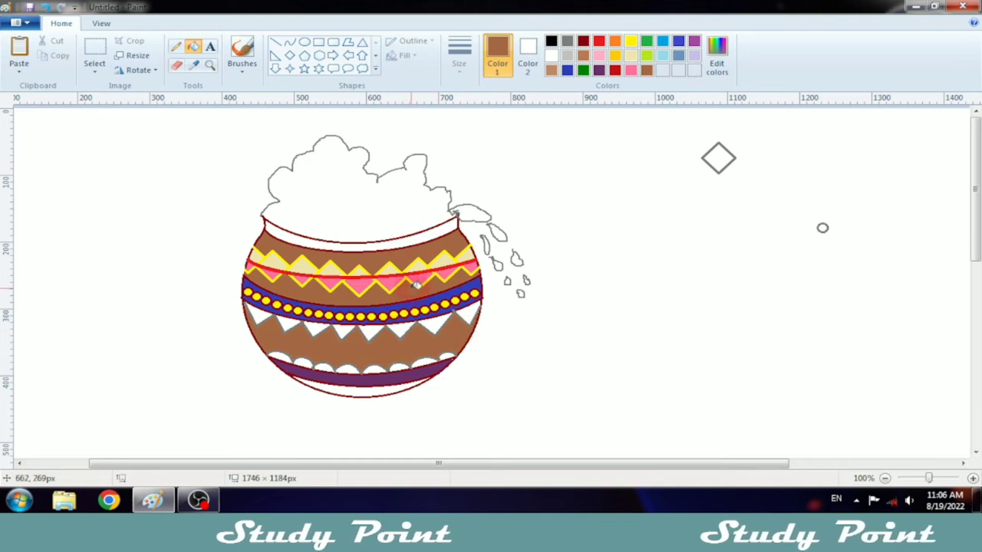
Try filling the zigzag band's white triangles with dark purple, and undo the fills.
click(599, 70)
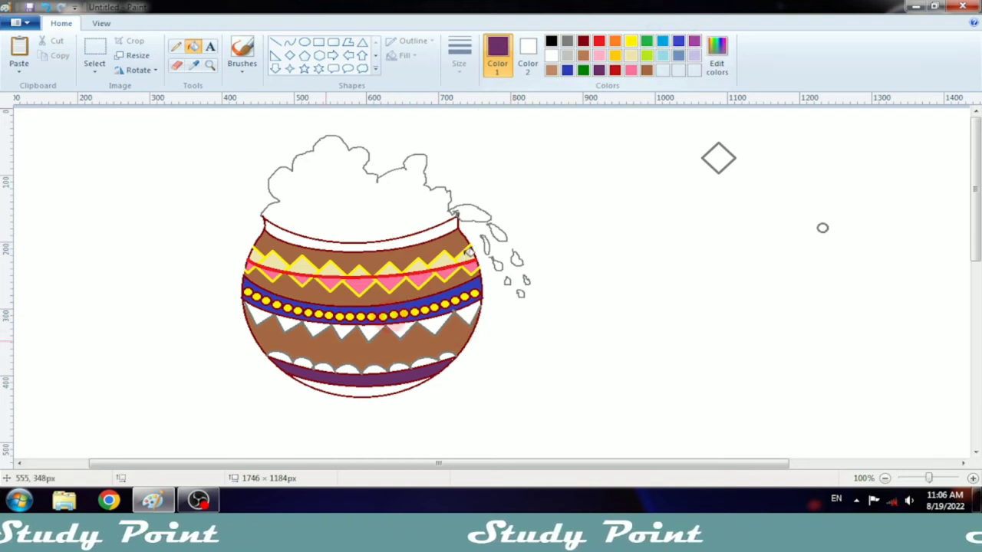
click(286, 324)
click(307, 327)
key(ctrl+z)
key(ctrl+z)
key(ctrl+z)
click(260, 315)
click(269, 320)
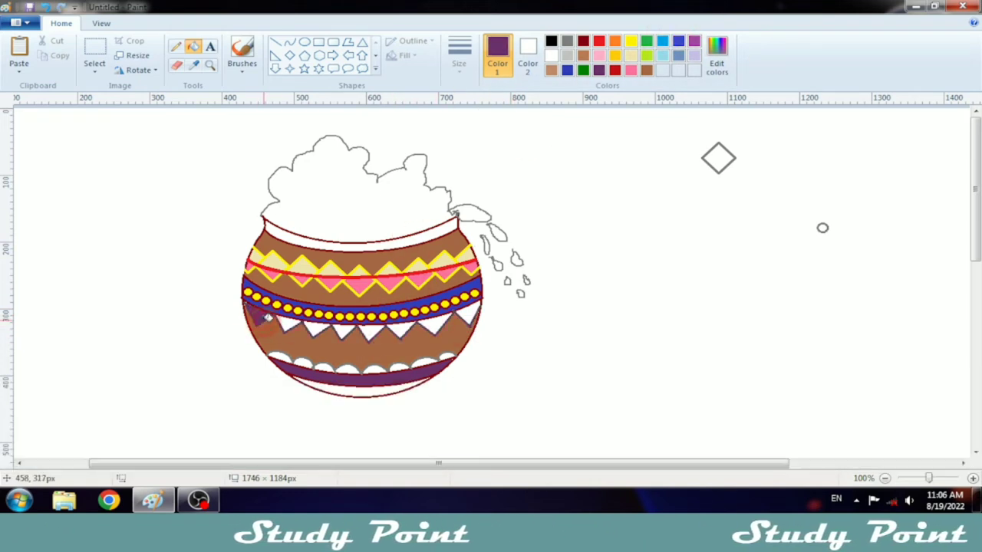
key(ctrl+z)
key(ctrl+z)
Recolor the zigzag outline dark purple and fill the zigzag triangles with cyan.
click(371, 336)
click(717, 57)
click(418, 188)
click(357, 340)
click(261, 314)
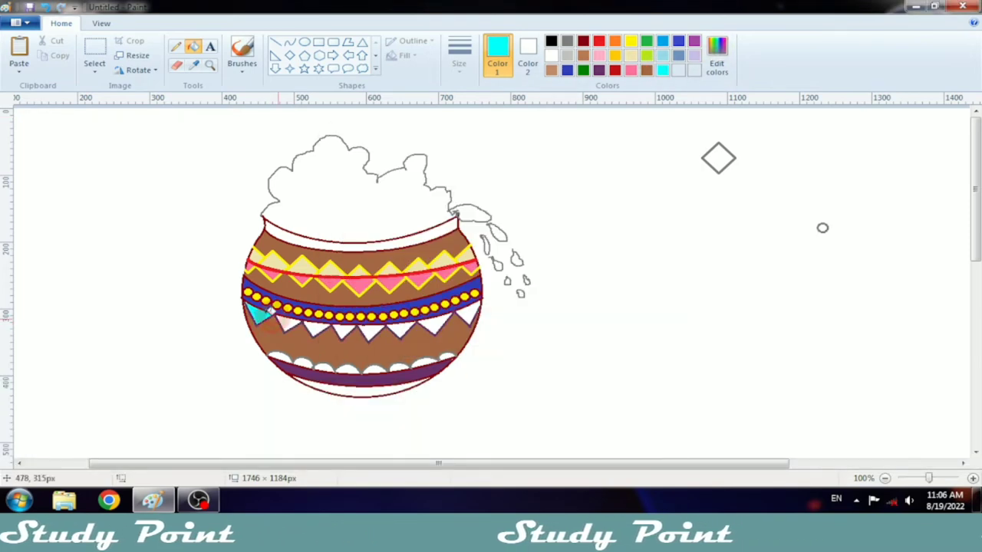
scroll(429, 329, down, 1)
scroll(428, 329, up, 1)
Recolor the outlines of the pot, rim, bands, circles and zigzag black.
click(552, 41)
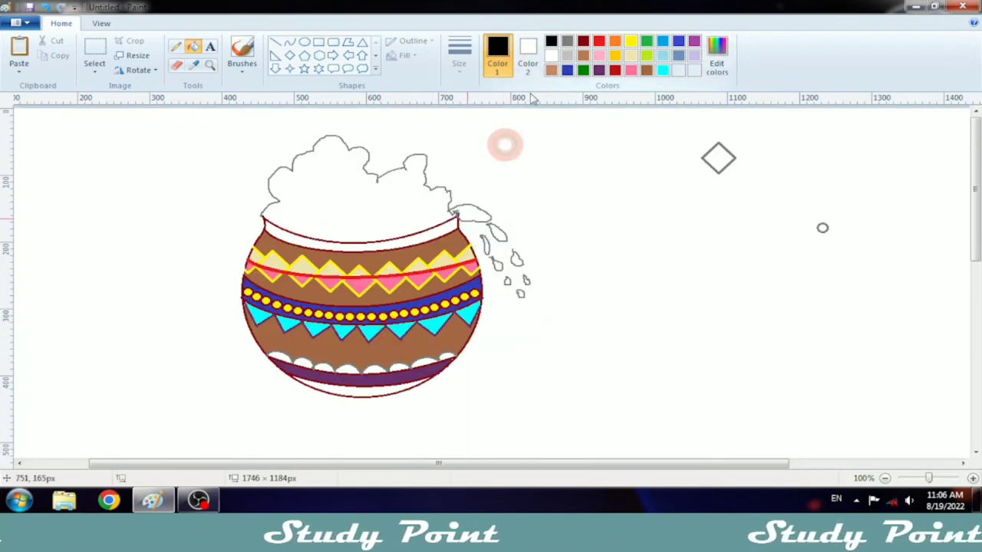
click(473, 318)
click(263, 232)
key(ctrl+z)
click(251, 248)
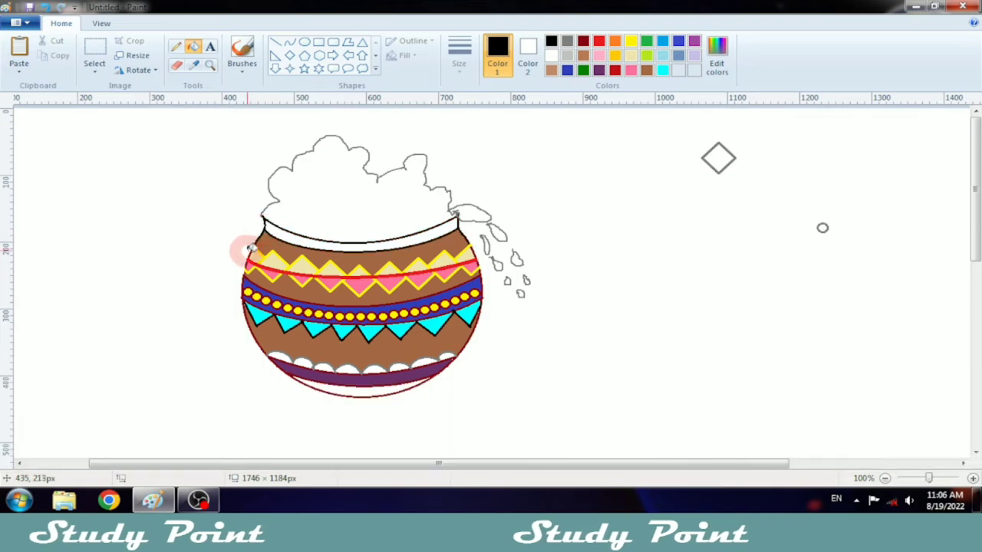
drag(250, 270, 479, 285)
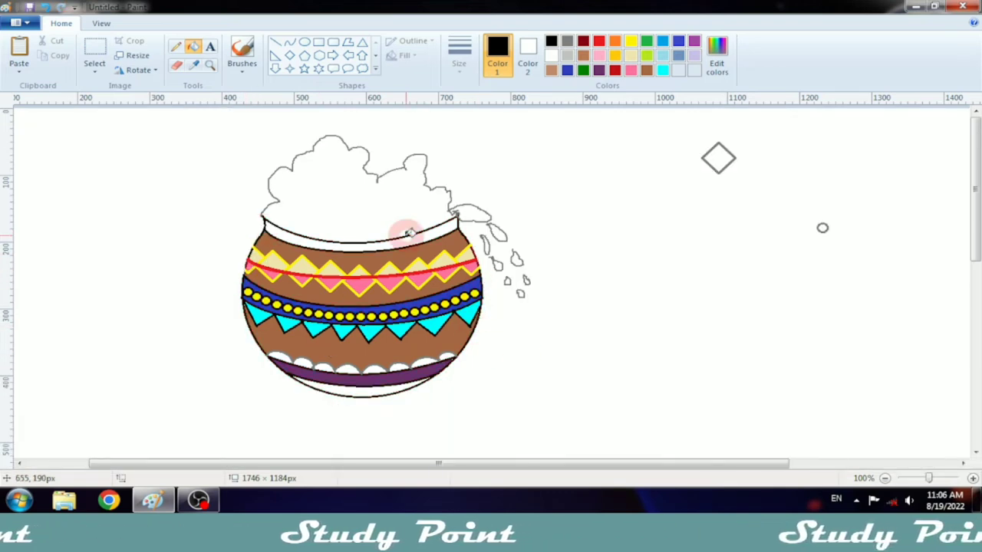
key(ctrl+z)
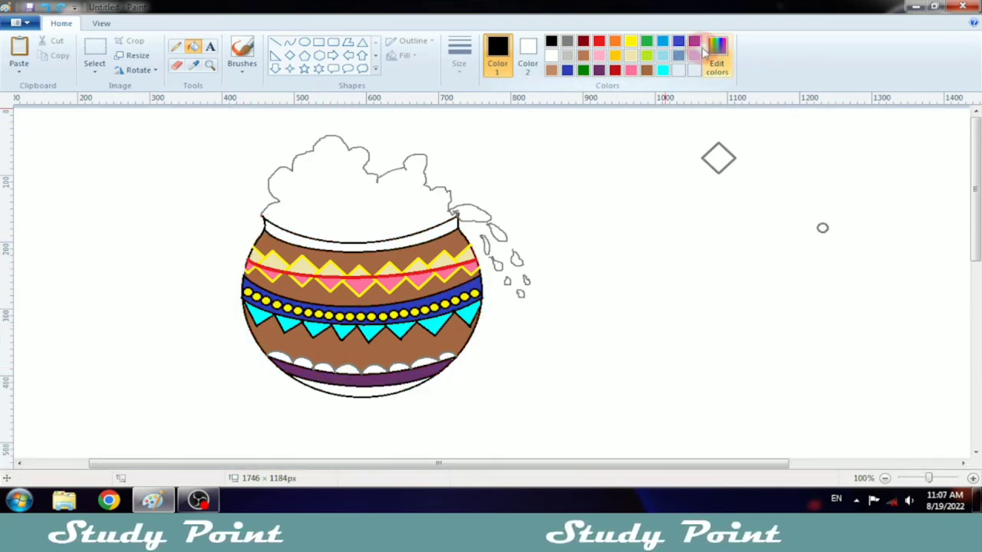
Choose a bright spring green, fill the scallops above the purple band with it, and turn their outlines black.
click(717, 57)
click(475, 190)
click(402, 176)
click(359, 339)
click(286, 357)
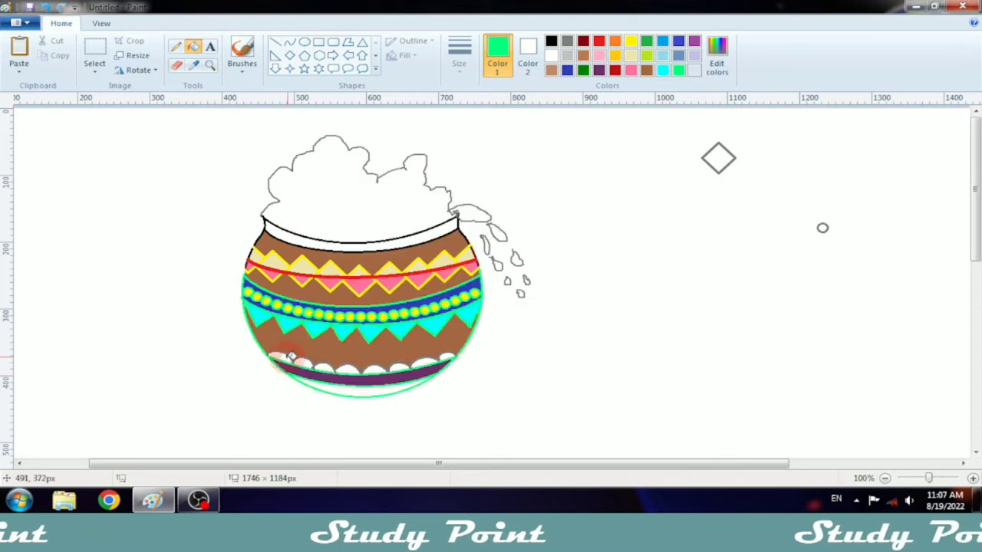
key(ctrl+shift+z)
click(281, 358)
click(303, 363)
click(326, 369)
click(374, 371)
click(398, 369)
click(438, 362)
key(ctrl+z)
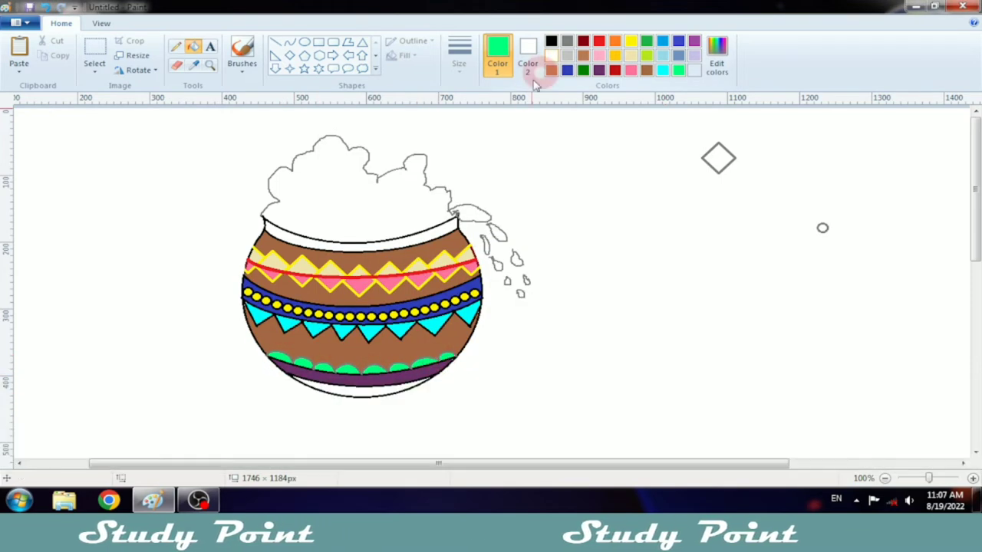
Paint a row of seven yellow brush dots across the brown band between the cyan triangles and the green scallops.
click(631, 41)
click(242, 64)
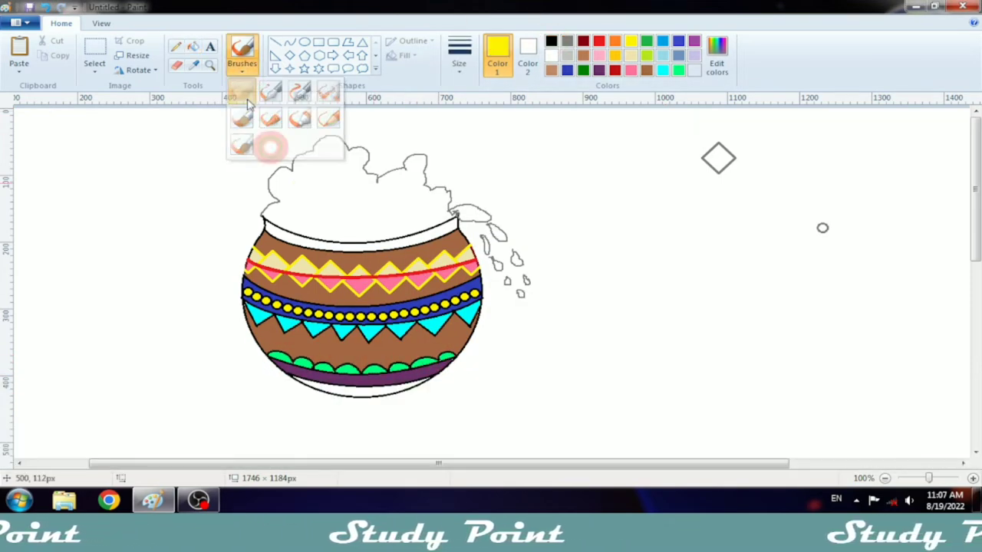
click(270, 145)
click(459, 58)
click(465, 165)
key(ctrl+z)
key(ctrl+z)
key(ctrl+z)
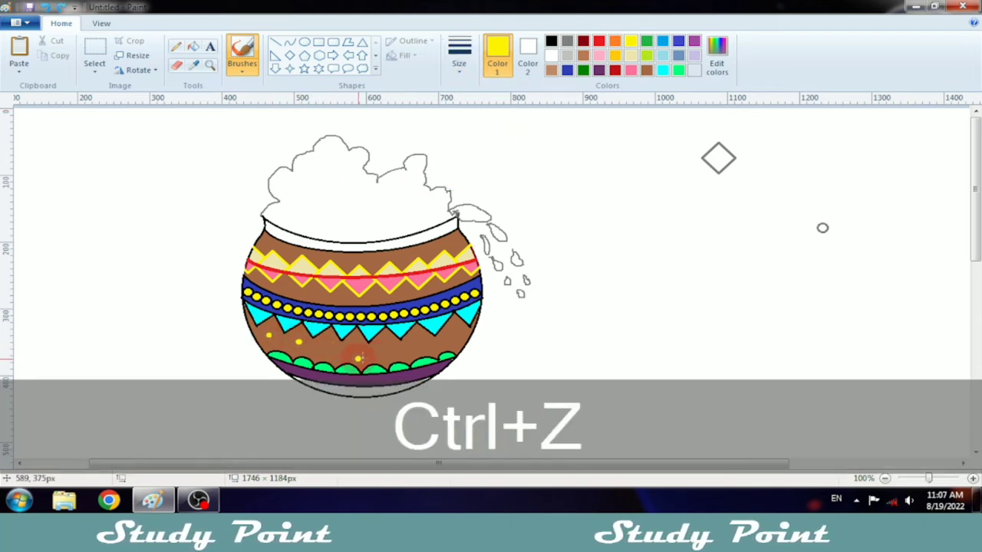
key(ctrl+KP_Add)
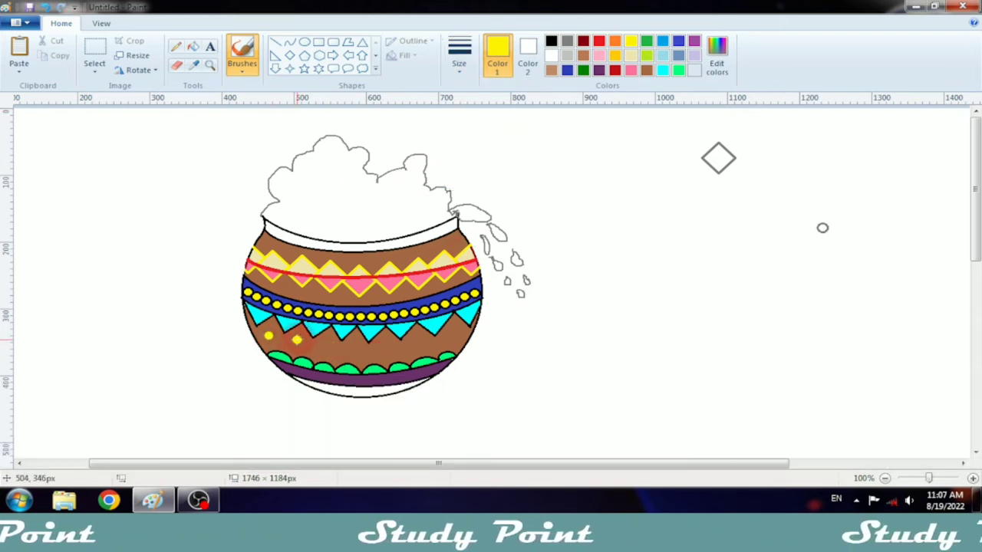
key(ctrl+z)
click(356, 348)
click(388, 348)
click(419, 347)
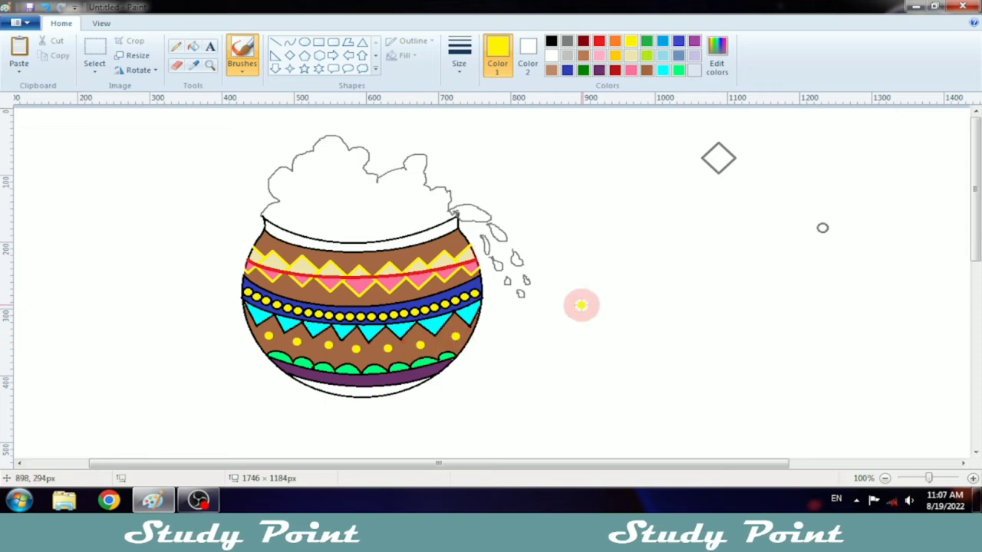
Mix a still darker brown and fill all of the pot's brown areas and the white base with it.
click(647, 70)
click(193, 46)
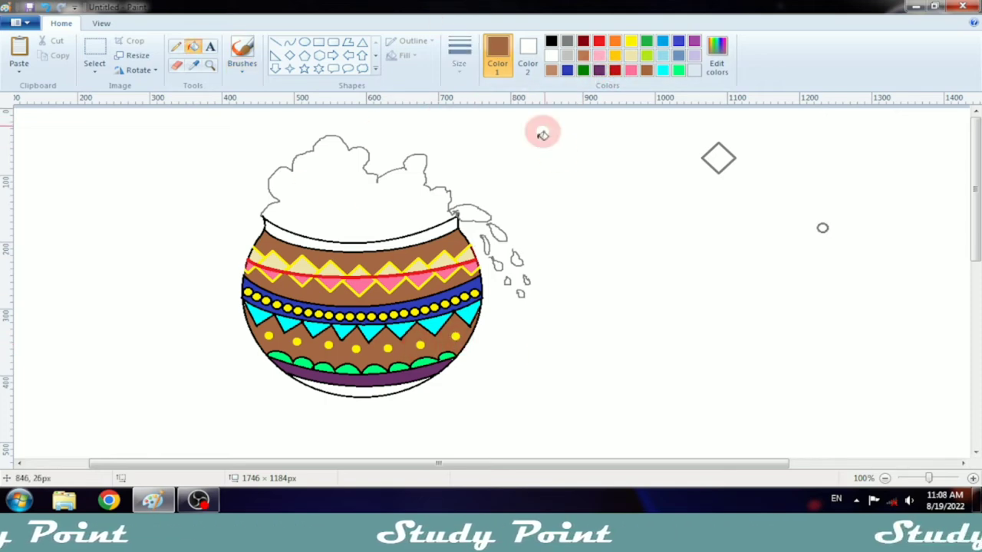
click(717, 58)
click(646, 232)
click(357, 339)
click(373, 259)
click(376, 293)
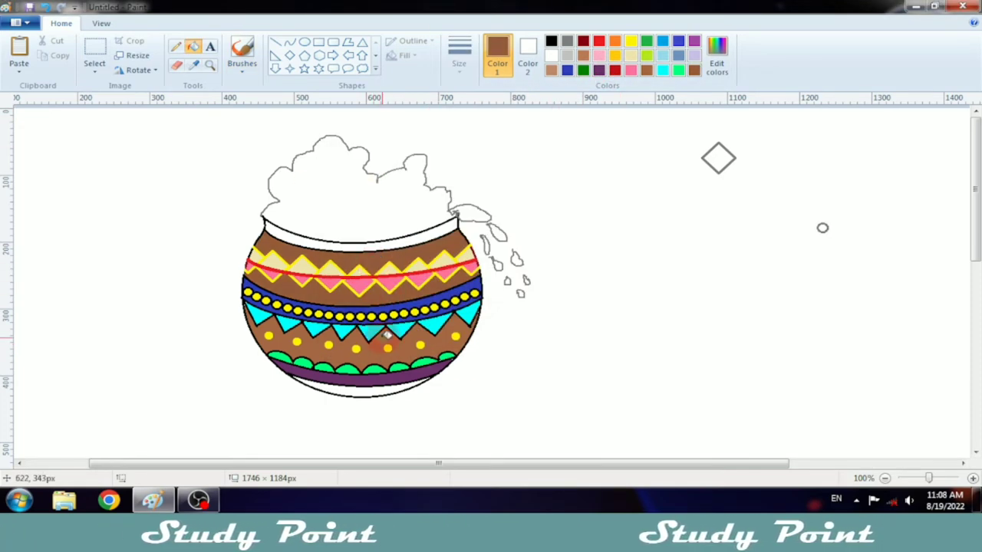
click(383, 338)
click(396, 390)
Fill the upper halves of the diamonds with light turquoise and the pot's rim with yellow.
click(662, 55)
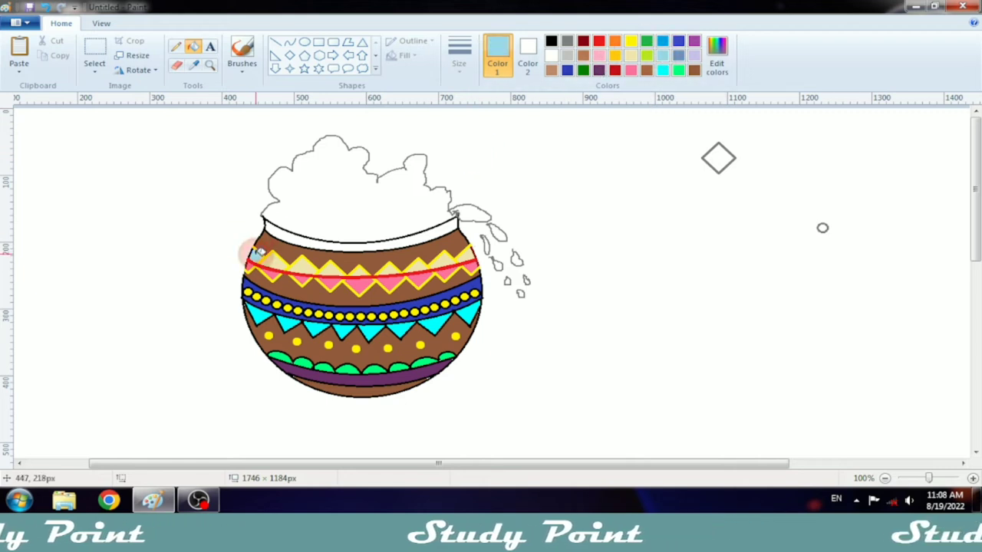
click(551, 41)
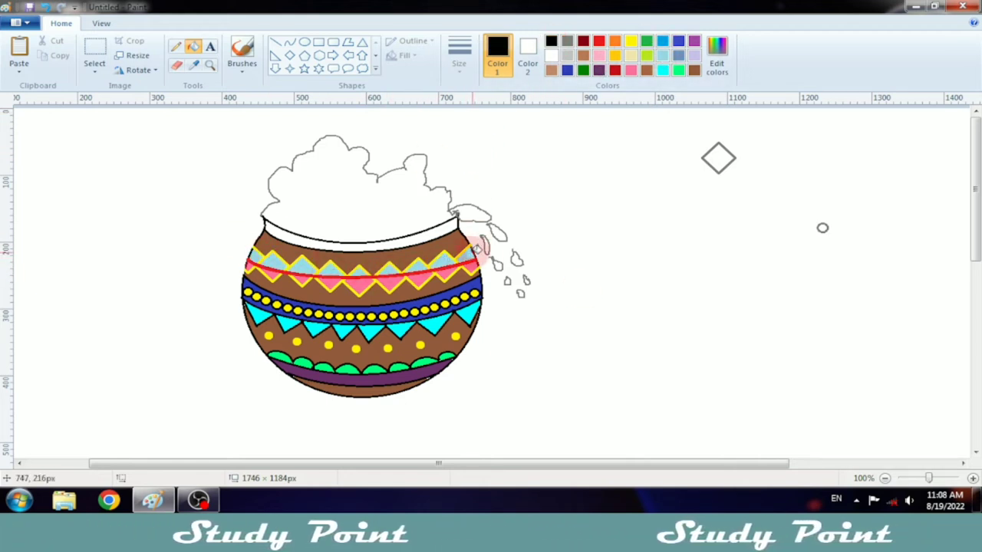
click(646, 70)
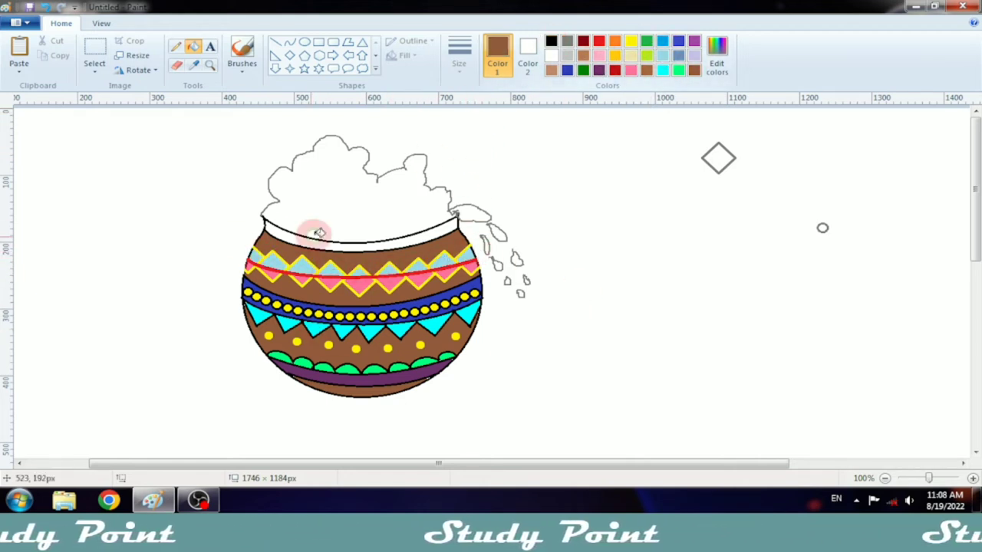
click(318, 233)
click(412, 242)
Try lavender, light turquoise and gray fills on the froth and the upper drops.
click(694, 55)
click(414, 188)
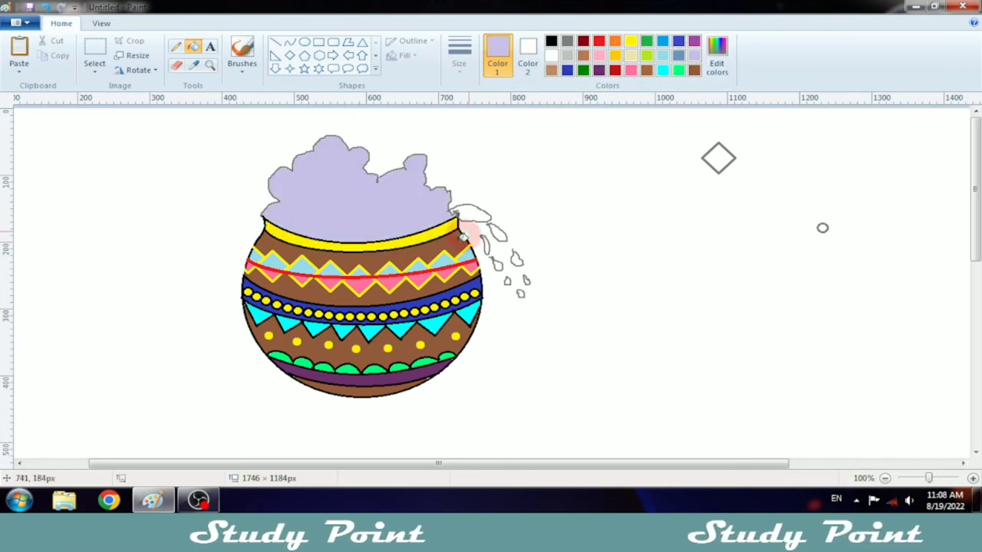
click(663, 55)
click(398, 201)
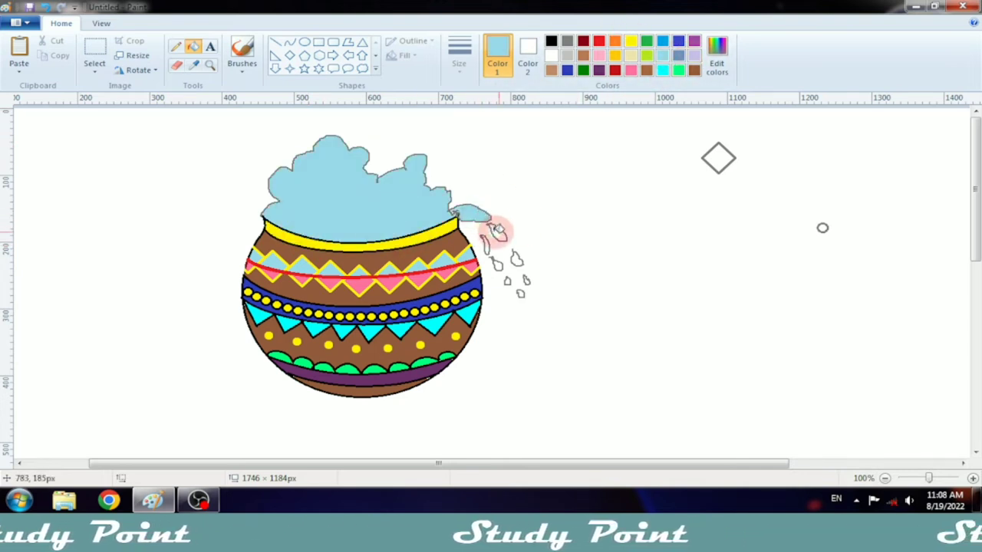
click(567, 55)
click(422, 217)
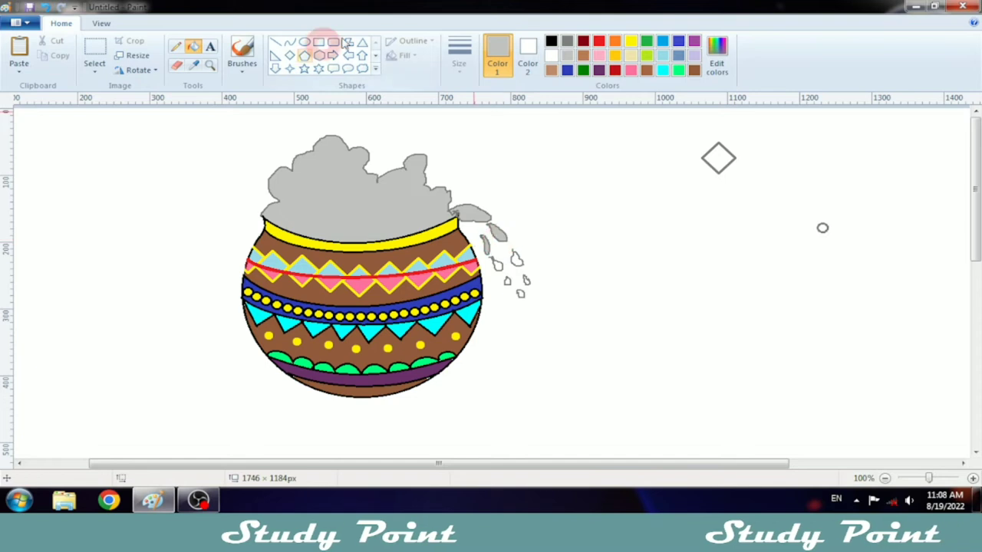
Mix a light gray from white at luminosity 204 and fill the froth and all the drops with it.
click(552, 55)
click(428, 159)
key(ctrl+z)
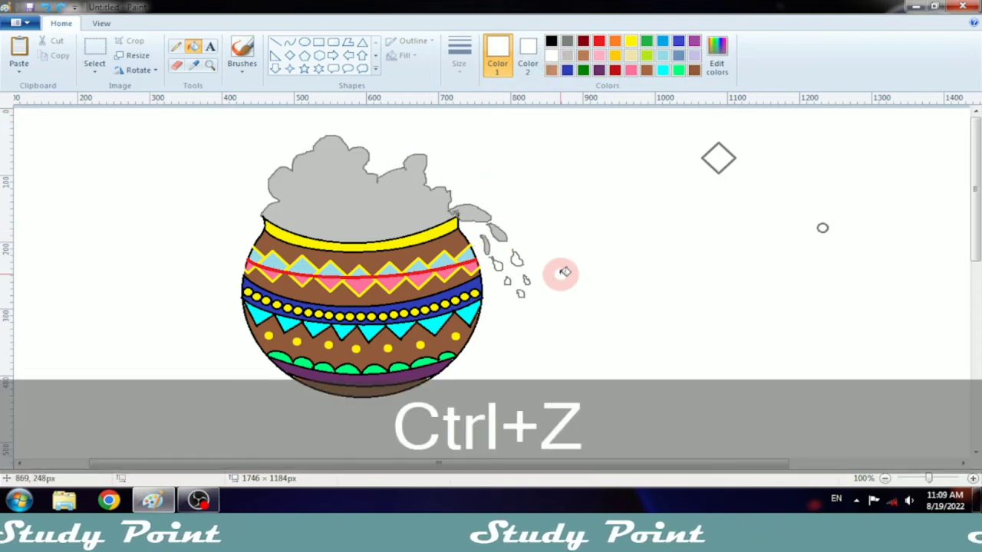
click(716, 58)
drag(650, 161, 646, 176)
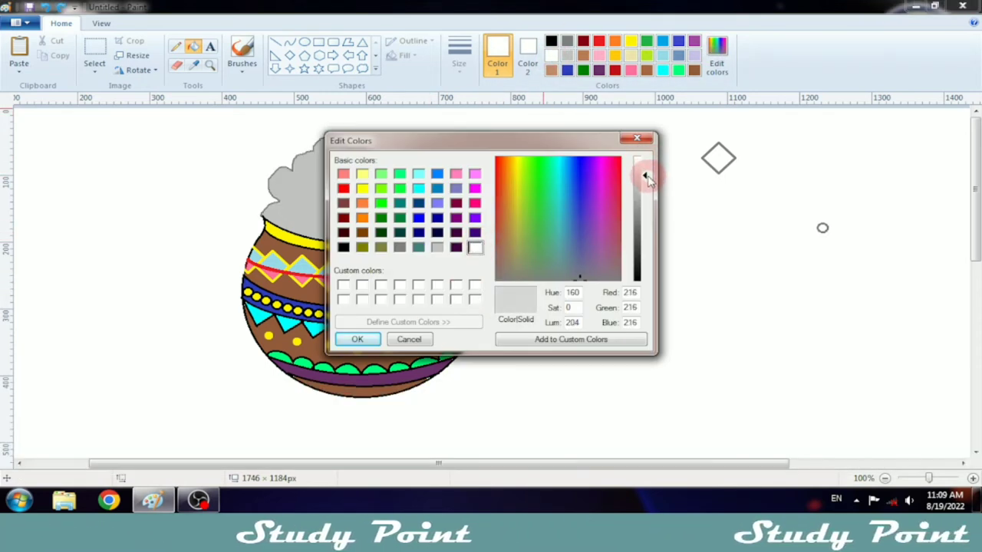
click(357, 340)
click(418, 215)
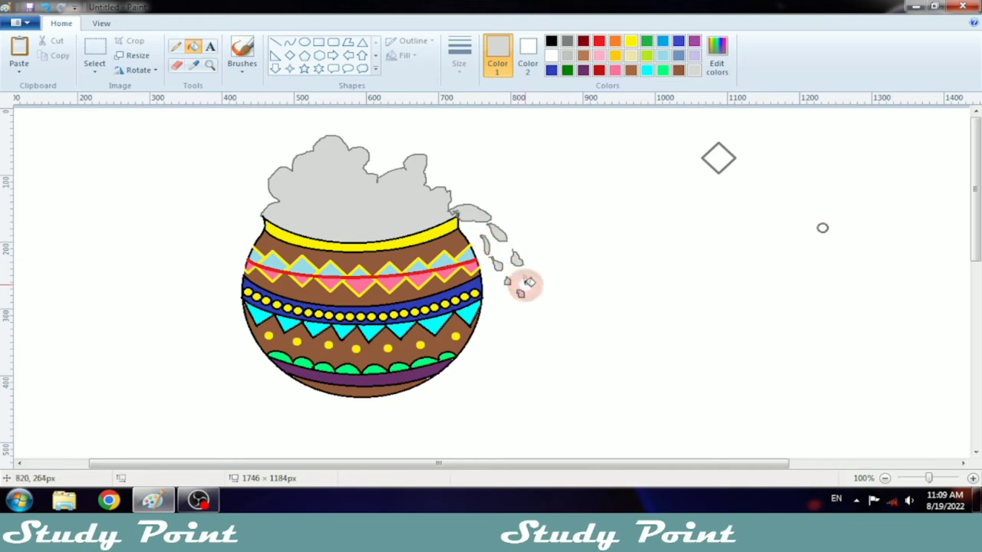
Recolor the outlines of the froth and every drop in the same light gray.
click(485, 229)
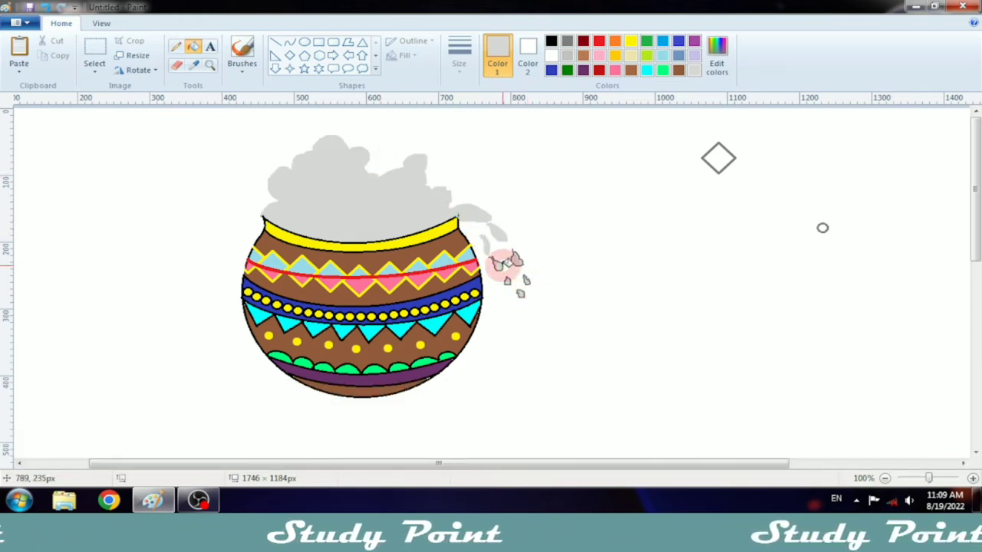
scroll(497, 265, up, 1)
scroll(491, 276, down, 4)
drag(373, 464, 565, 465)
scroll(529, 306, up, 2)
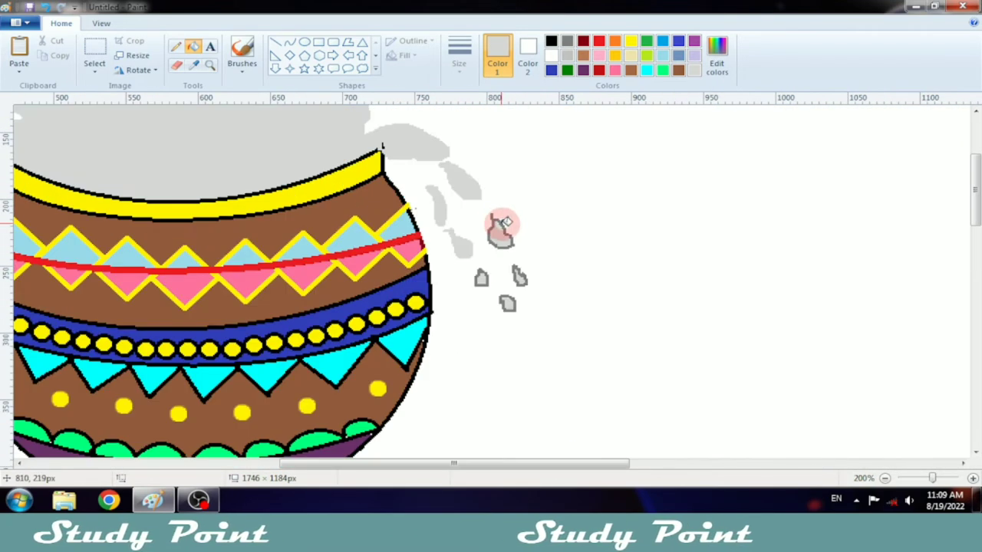
click(503, 223)
scroll(510, 298, down, 2)
scroll(471, 300, up, 1)
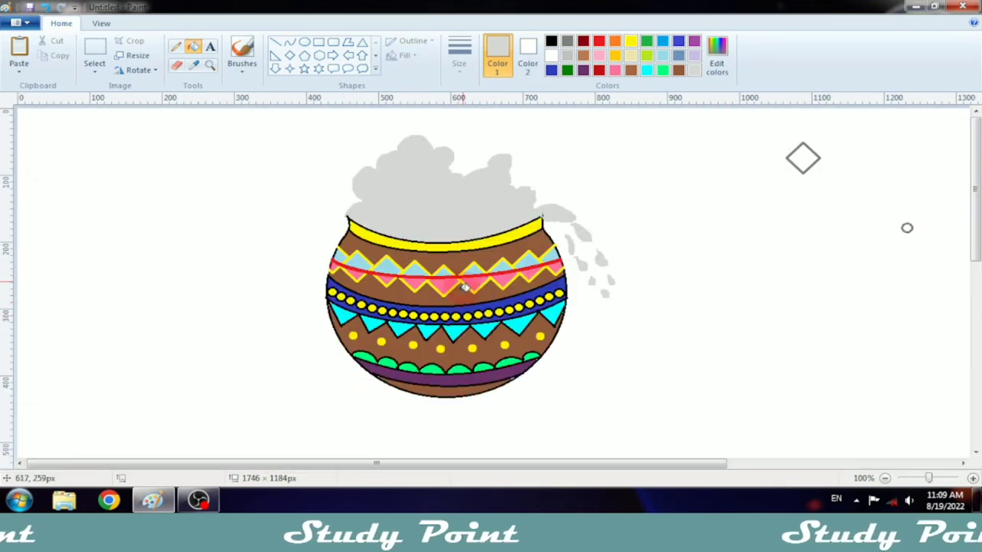
Delete the spare diamond and circle from the empty canvas beside the pot.
click(95, 47)
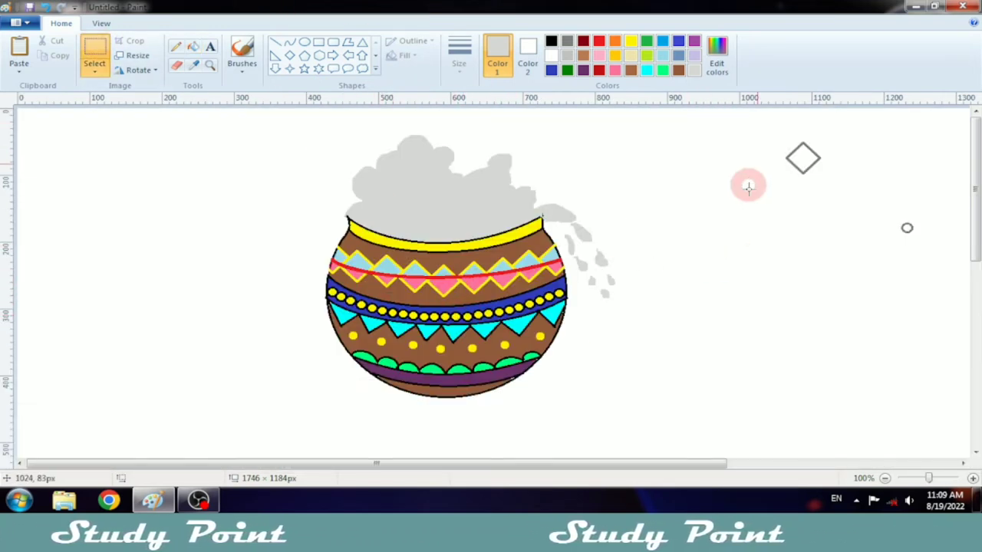
drag(746, 129, 942, 330)
key(Delete)
Draw a black curve about 190 px tall beside the pot with the second line thickness, bent outward away from the pot.
click(290, 43)
click(551, 42)
drag(95, 223, 189, 327)
key(ctrl+z)
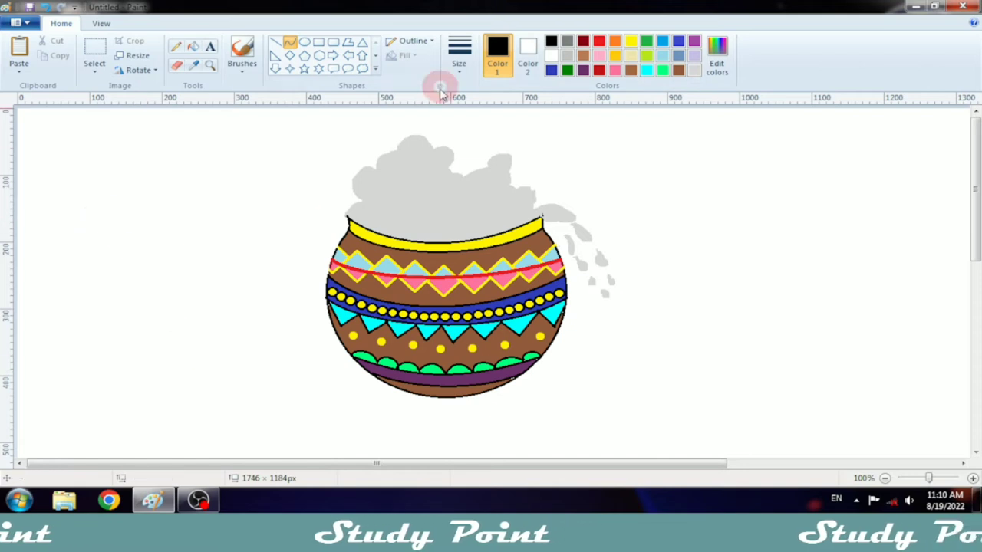
click(458, 66)
click(480, 119)
mouse_move(122, 247)
mouse_down()
mouse_move(217, 317)
mouse_move(220, 375)
mouse_up()
click(153, 286)
drag(146, 314, 100, 360)
click(161, 330)
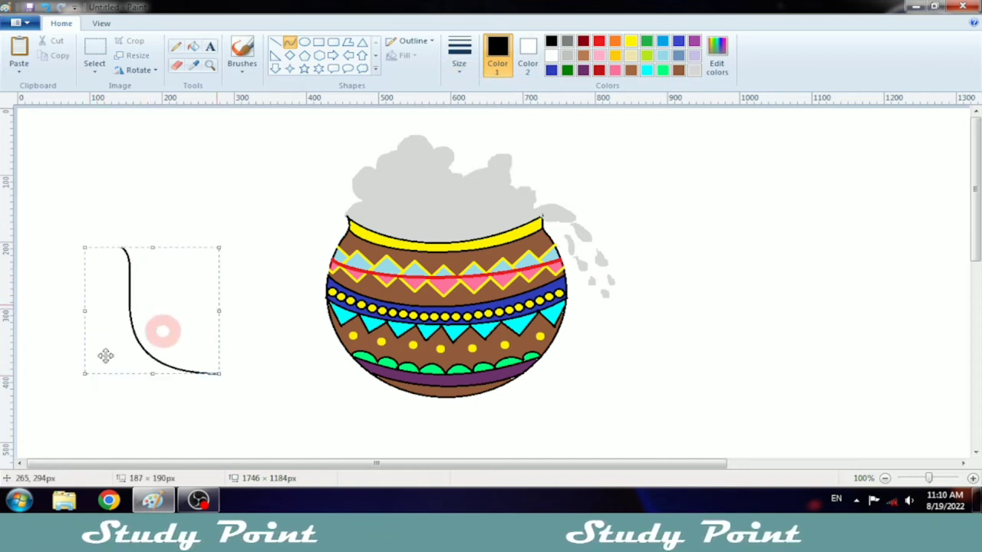
click(94, 50)
click(290, 43)
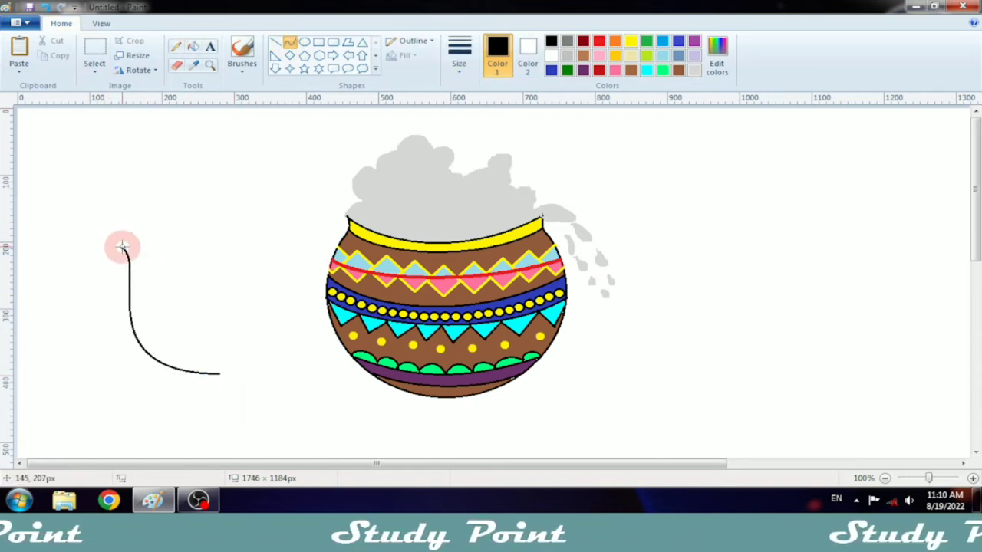
drag(122, 247, 220, 374)
mouse_move(216, 329)
mouse_down()
mouse_move(237, 249)
mouse_move(204, 329)
mouse_up()
key(ctrl+z)
drag(123, 247, 220, 373)
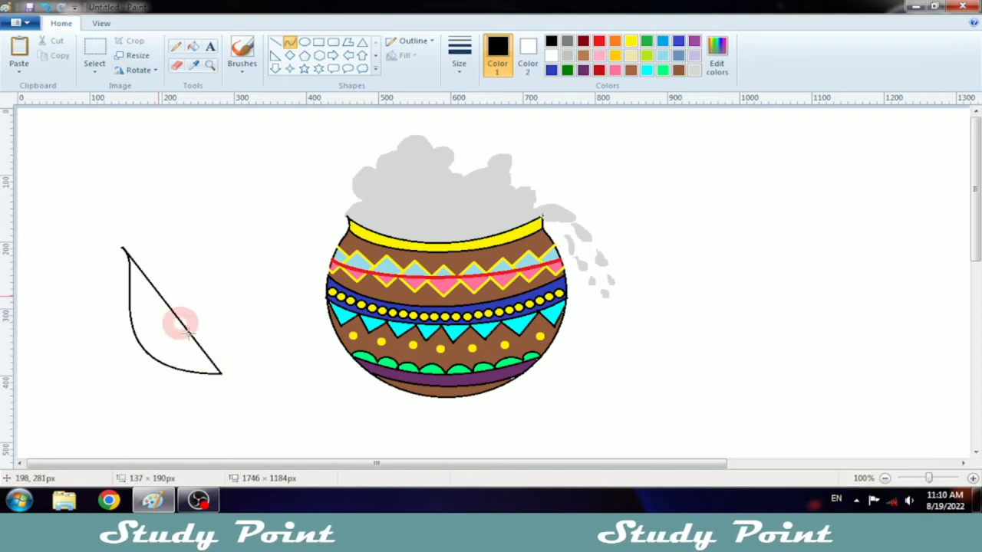
mouse_move(180, 322)
mouse_down()
mouse_move(187, 242)
mouse_move(278, 220)
mouse_up()
key(ctrl+z)
Close the curved shape into a leaf with a second black curve about 136 by 193 px, bent outward toward the pot.
mouse_move(122, 247)
mouse_down()
mouse_move(164, 287)
mouse_move(220, 373)
mouse_up()
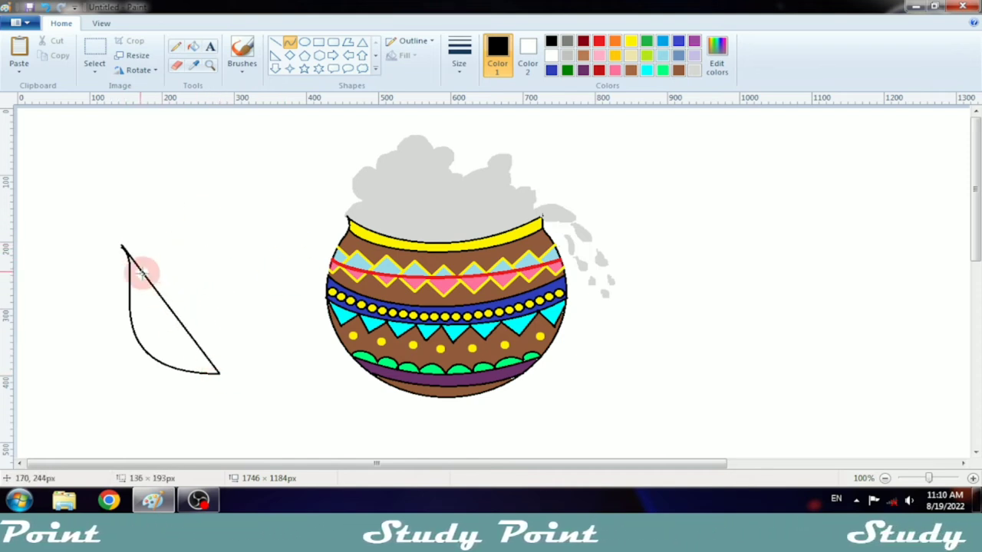
click(135, 265)
drag(135, 266, 284, 261)
Move the whole leaf outline upward and slightly toward the pot.
click(97, 53)
drag(65, 189, 280, 419)
mouse_move(176, 376)
mouse_down()
mouse_move(235, 307)
mouse_move(205, 283)
mouse_up()
Draw a smaller nested leaf outline inside the first with two black curves meeting at the same base point.
click(290, 41)
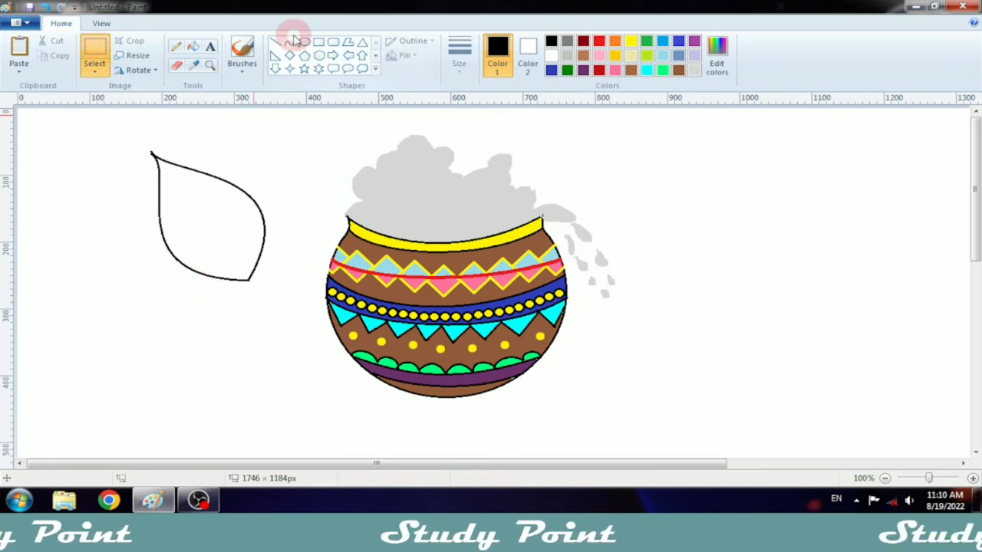
mouse_move(167, 174)
mouse_down()
mouse_move(208, 248)
mouse_move(249, 279)
mouse_up()
drag(192, 192, 141, 261)
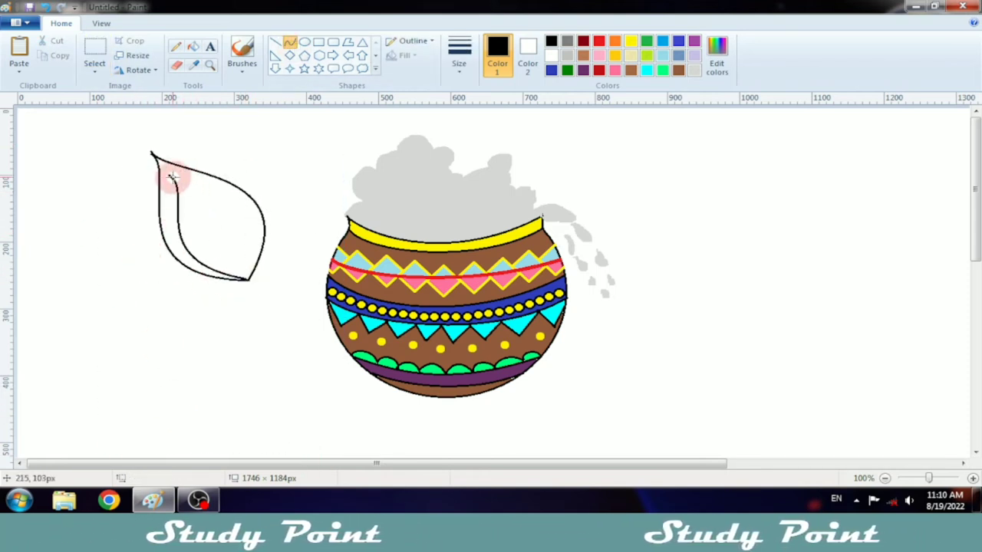
drag(179, 173, 283, 188)
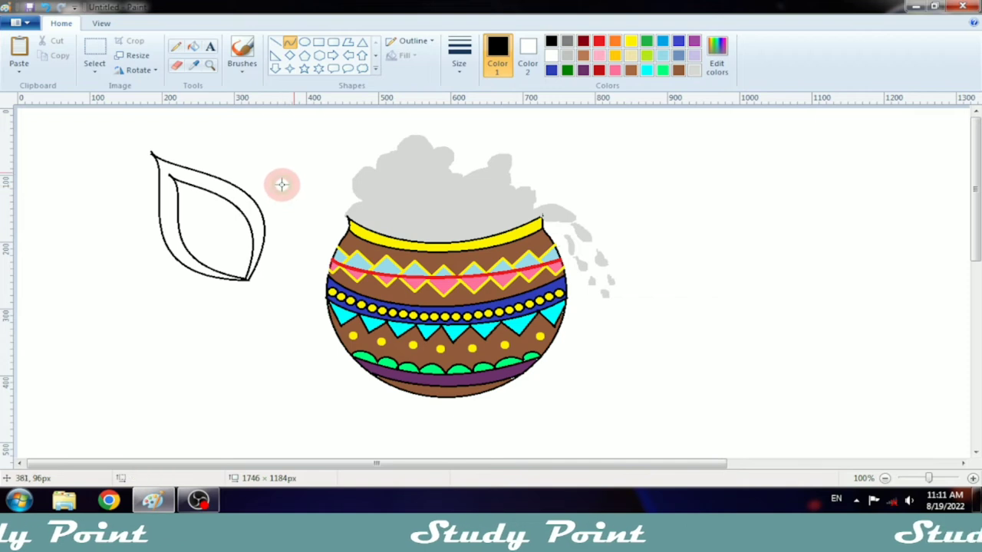
Draw two more nested leaf outlines with black curves from the shared base point, the innermost about 46 by 68 px.
drag(187, 195, 248, 279)
drag(214, 245, 201, 213)
mouse_move(180, 254)
mouse_down()
mouse_move(182, 274)
mouse_move(187, 261)
mouse_up()
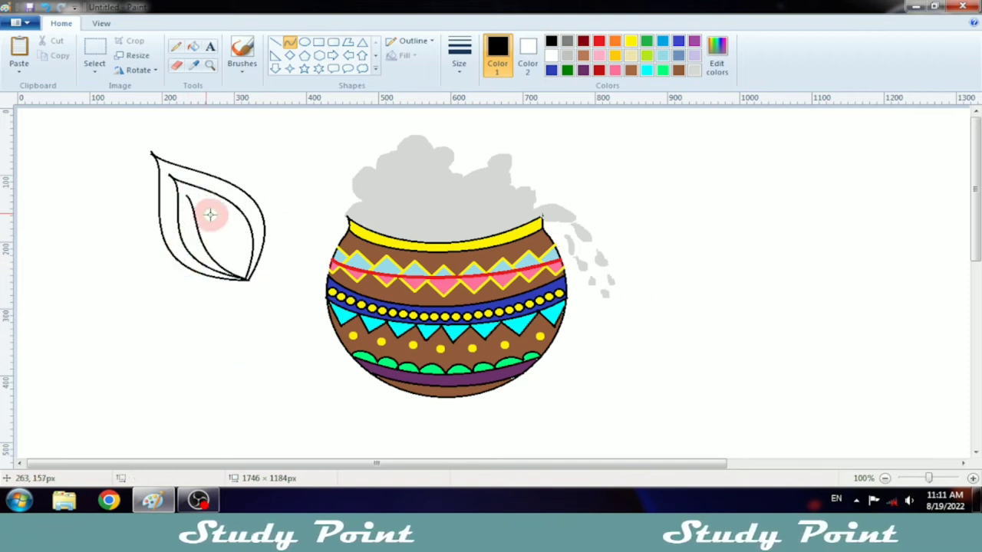
drag(186, 195, 244, 276)
drag(190, 206, 244, 278)
click(320, 170)
drag(229, 257, 222, 259)
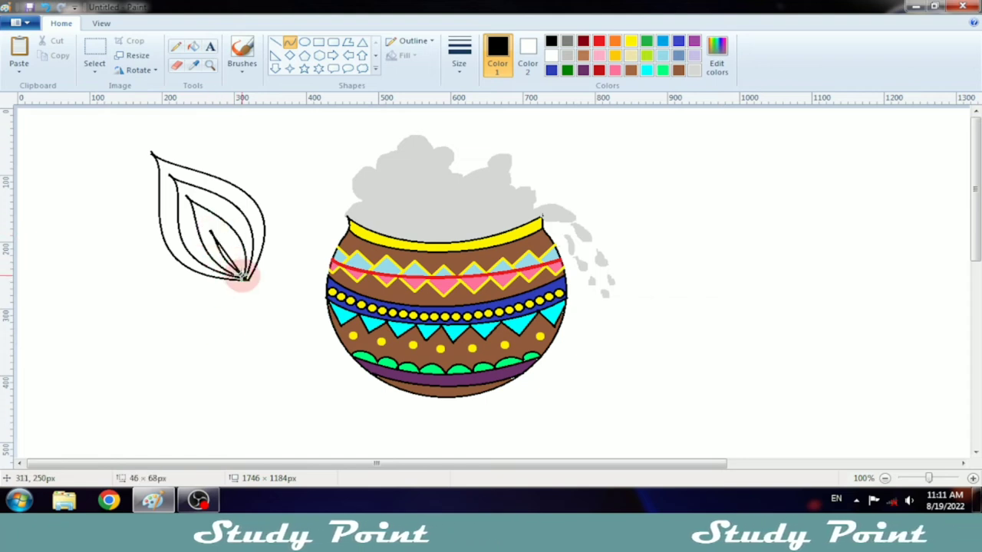
click(292, 184)
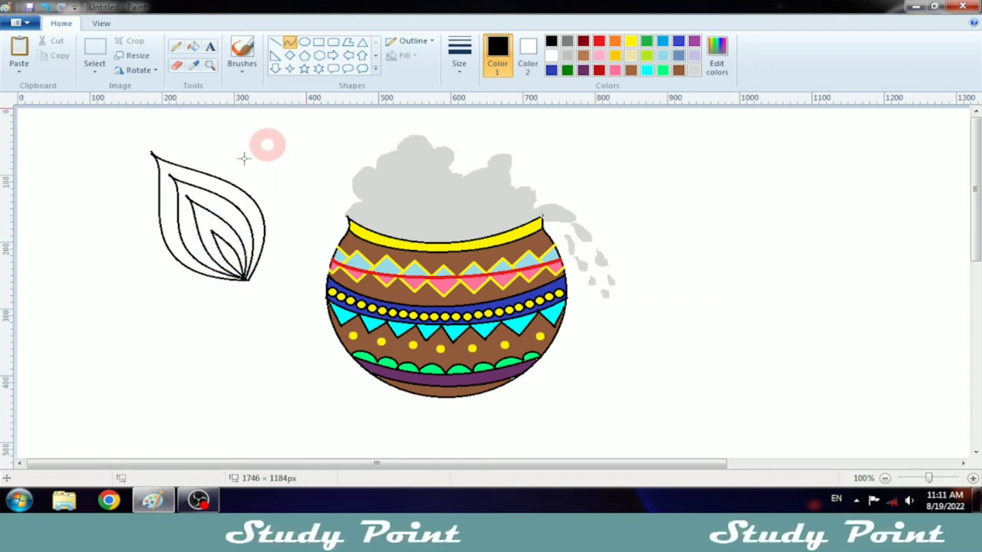
Fill the outermost band of the leaf with the basic color teal, RGB 64, 128, 128.
click(716, 57)
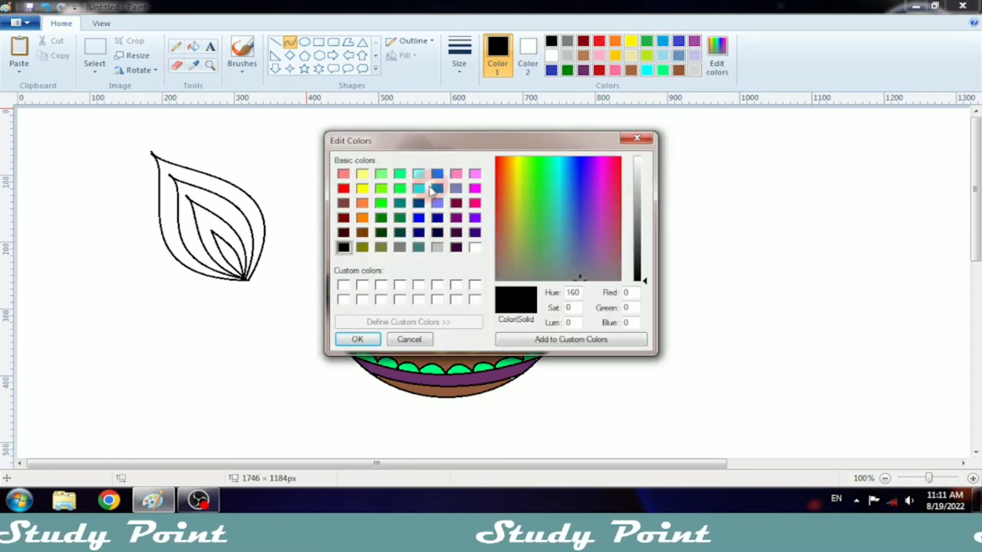
click(418, 247)
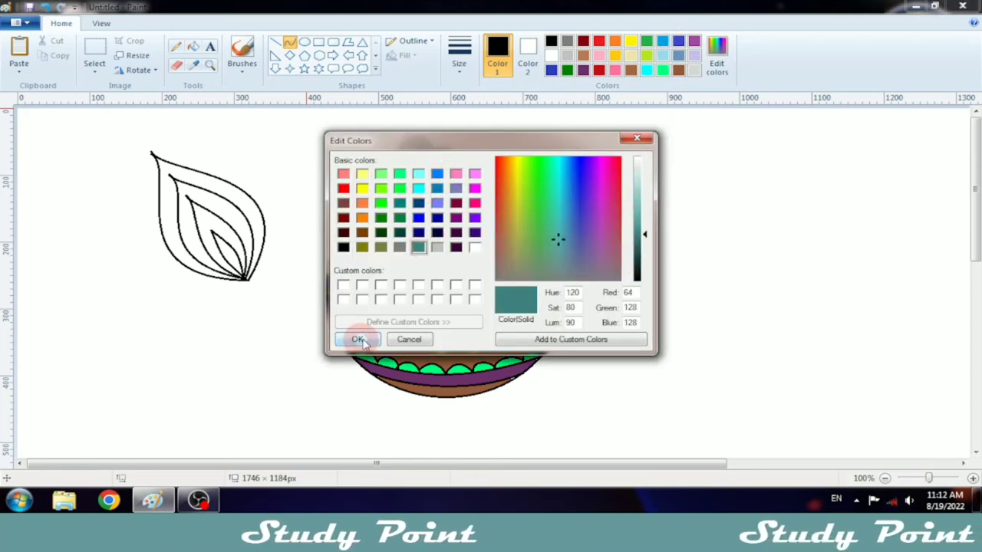
click(363, 340)
click(193, 47)
click(254, 213)
click(712, 58)
drag(644, 235, 642, 223)
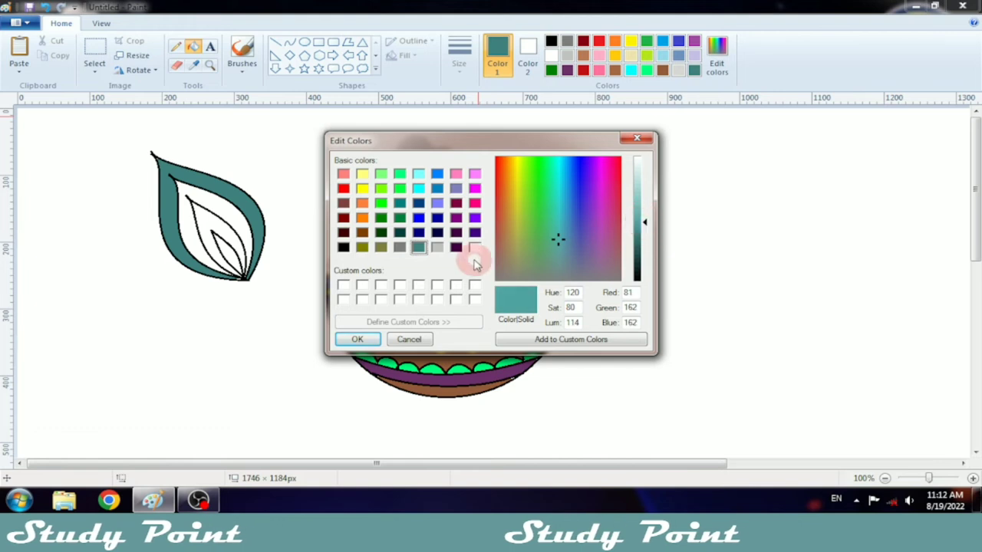
click(418, 232)
click(399, 232)
drag(644, 265, 644, 256)
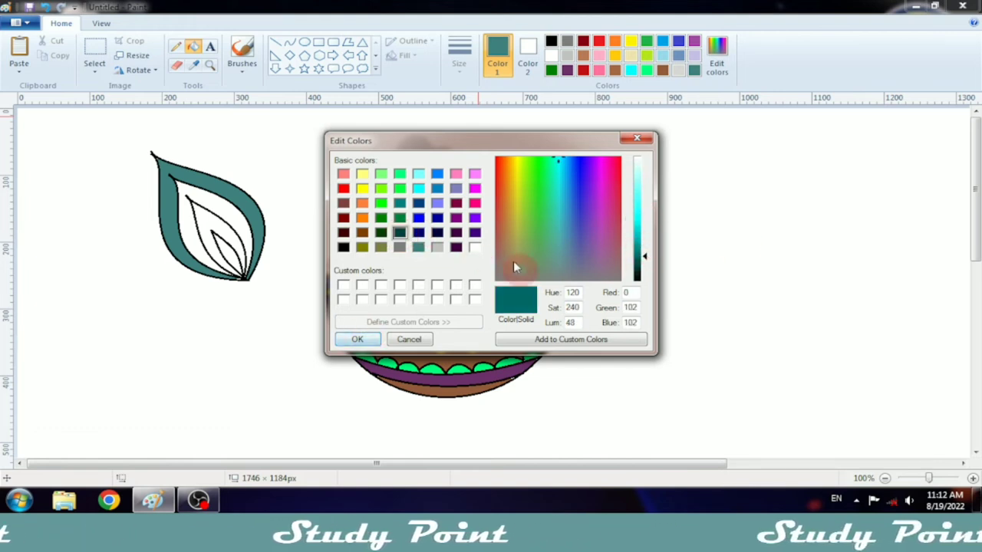
click(400, 233)
click(363, 339)
click(256, 222)
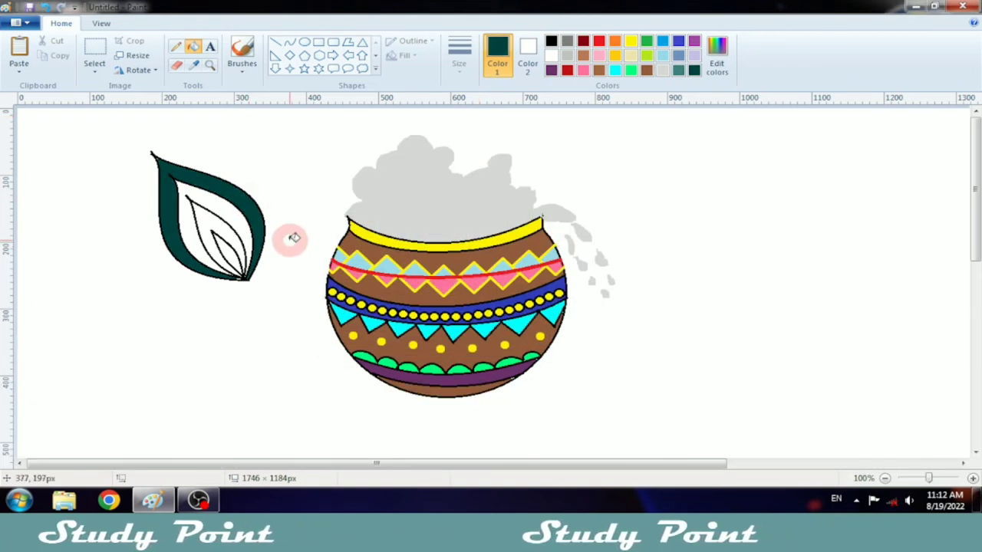
key(ctrl+z)
Fill the second band of the leaf with yellow.
click(630, 41)
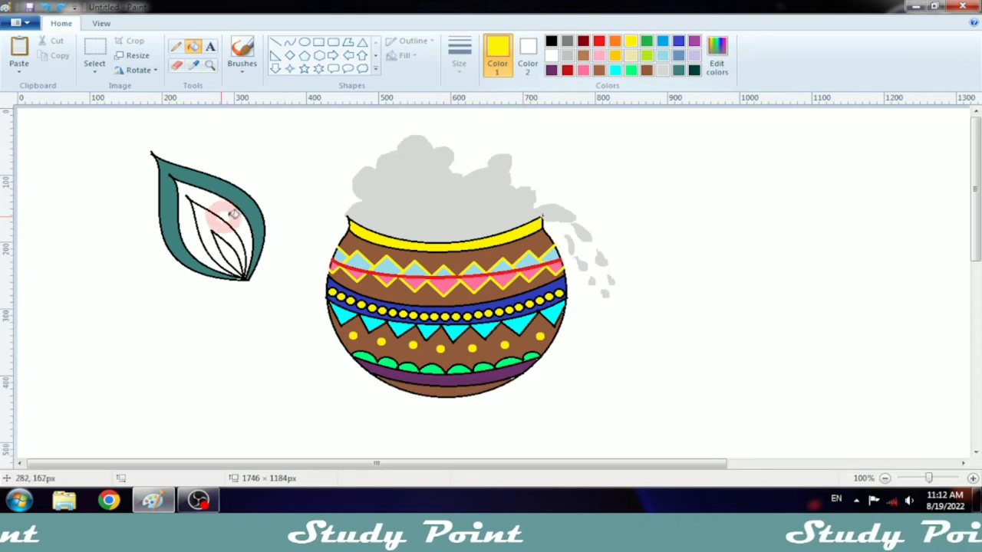
click(217, 198)
click(716, 47)
drag(644, 219, 644, 229)
click(358, 339)
click(240, 208)
click(257, 224)
key(ctrl+z)
key(ctrl+z)
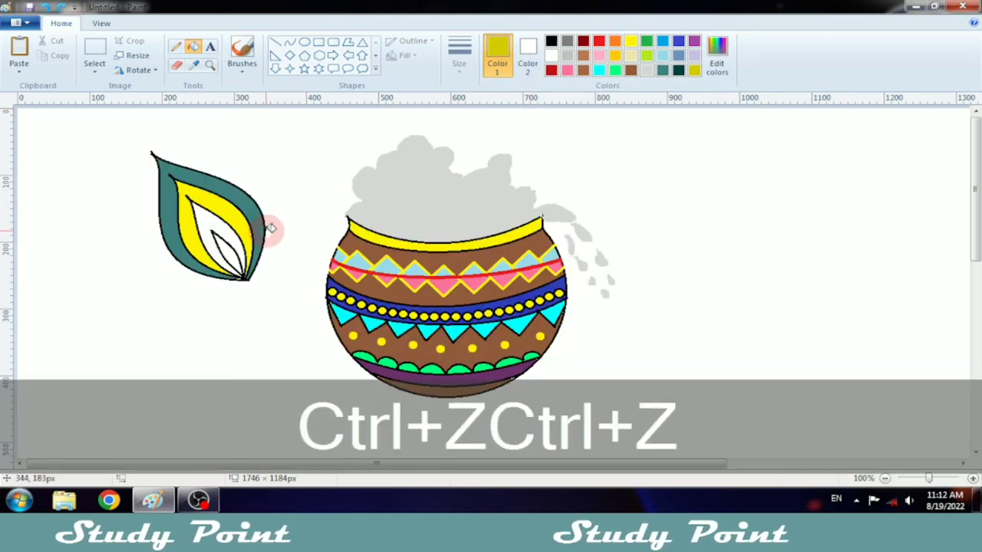
Fill the third band of the leaf with light turquoise and the innermost petal with a darkened indigo.
click(664, 55)
click(233, 237)
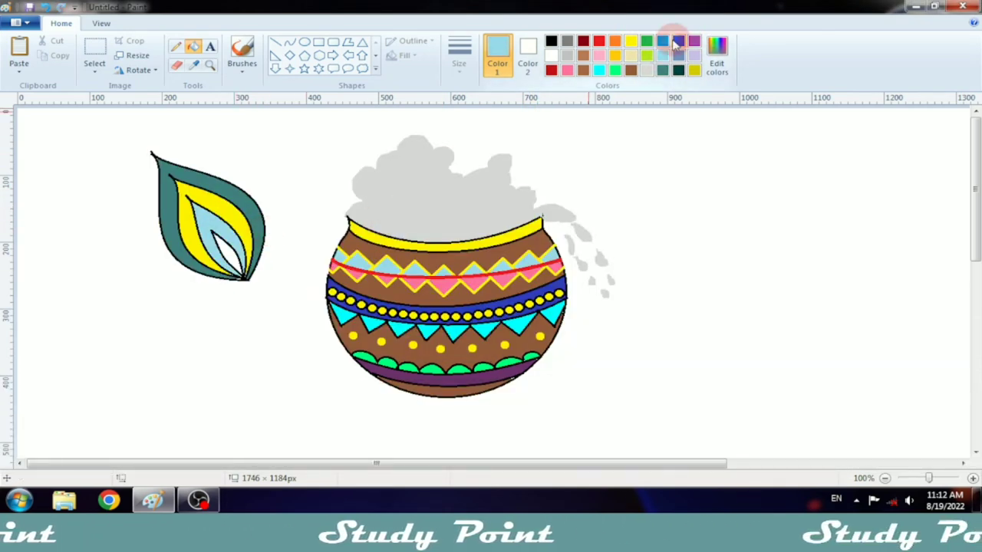
click(678, 41)
click(714, 52)
drag(645, 216, 644, 237)
click(357, 339)
click(244, 261)
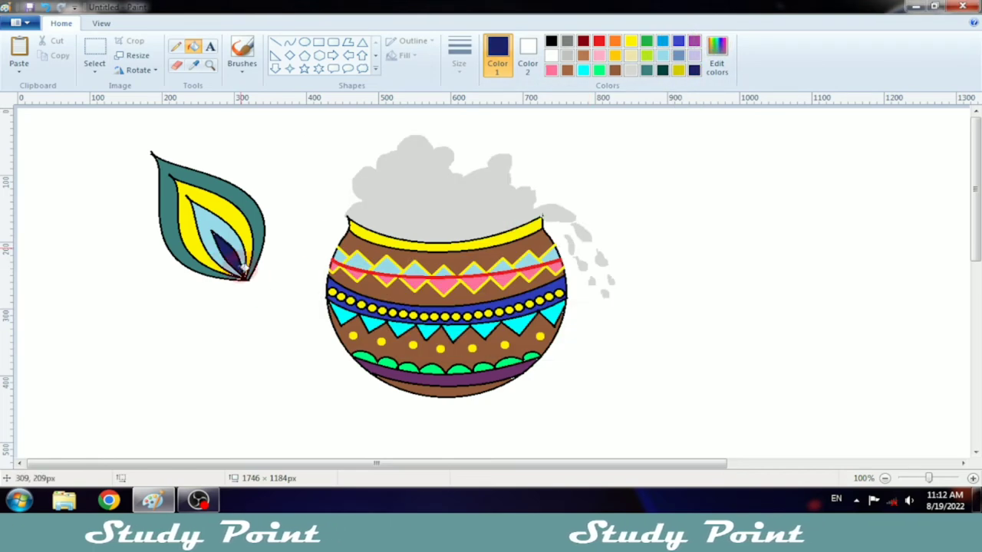
click(248, 193)
key(ctrl+z)
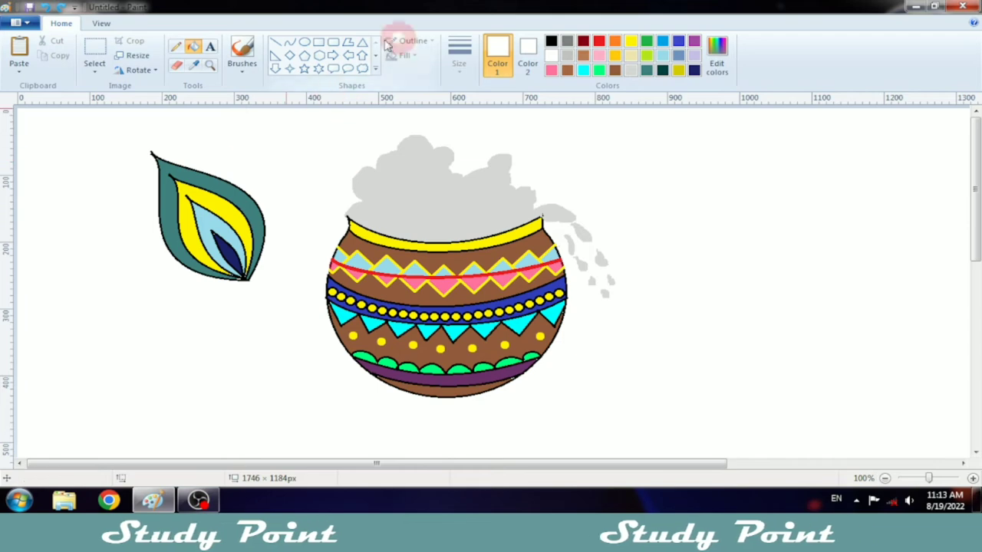
Mix a darker yellow and trace the yellow band's outer left edge with a curve in the thickest line.
click(630, 41)
click(718, 57)
click(646, 238)
click(356, 339)
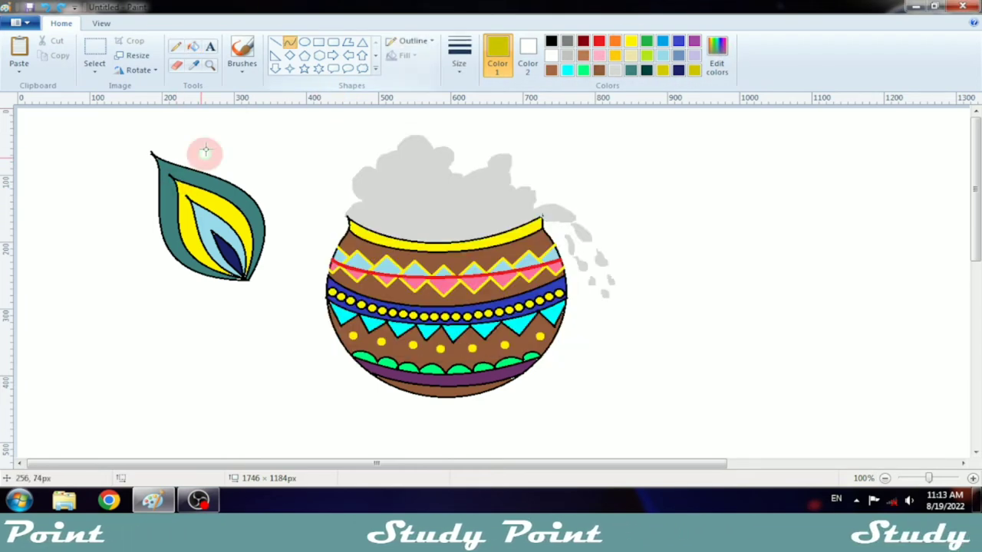
drag(172, 176, 244, 278)
drag(178, 206, 145, 268)
click(460, 57)
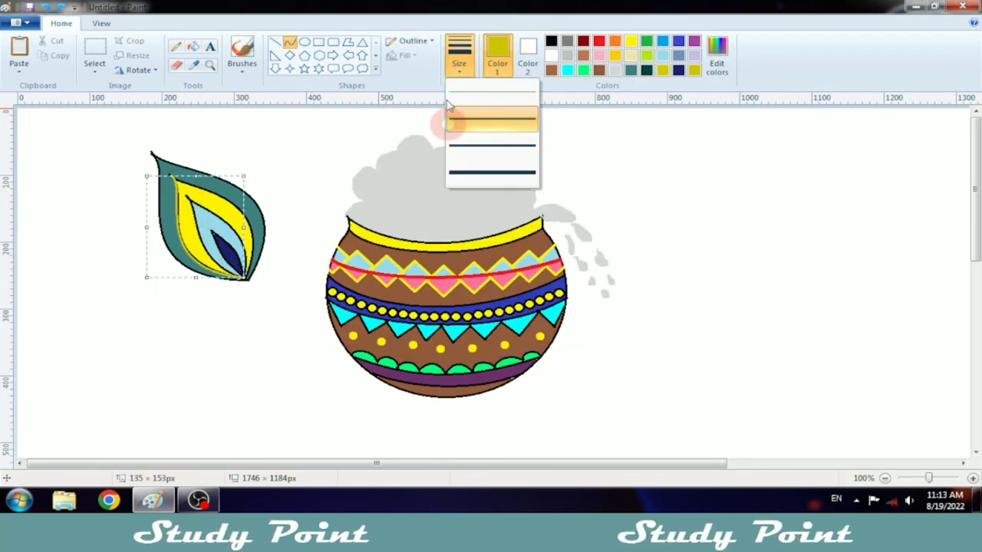
click(471, 166)
Trace the yellow band's outer right edge with a matching thick dark yellow curve.
drag(172, 176, 243, 271)
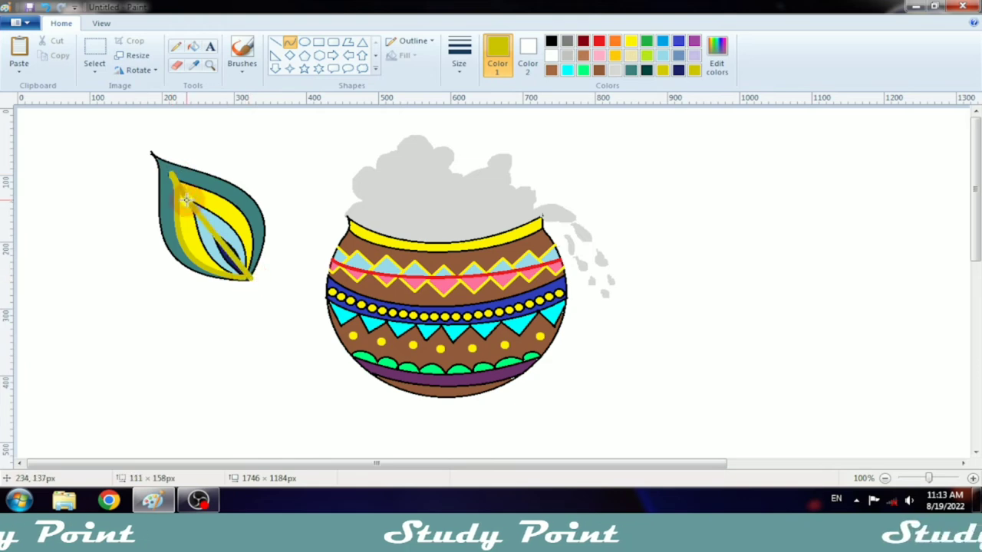
drag(186, 200, 256, 169)
click(269, 179)
drag(273, 277, 269, 276)
click(267, 168)
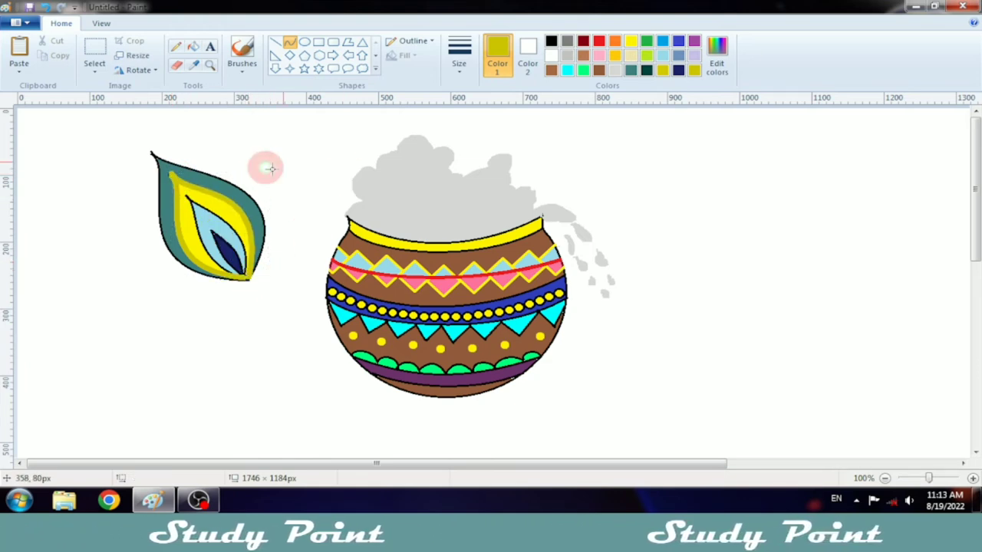
Mix a darker blue from light turquoise as the drawing color.
click(663, 42)
click(663, 56)
click(716, 57)
drag(640, 187, 640, 214)
click(360, 339)
drag(188, 197, 244, 274)
click(467, 59)
click(476, 145)
drag(194, 210, 176, 239)
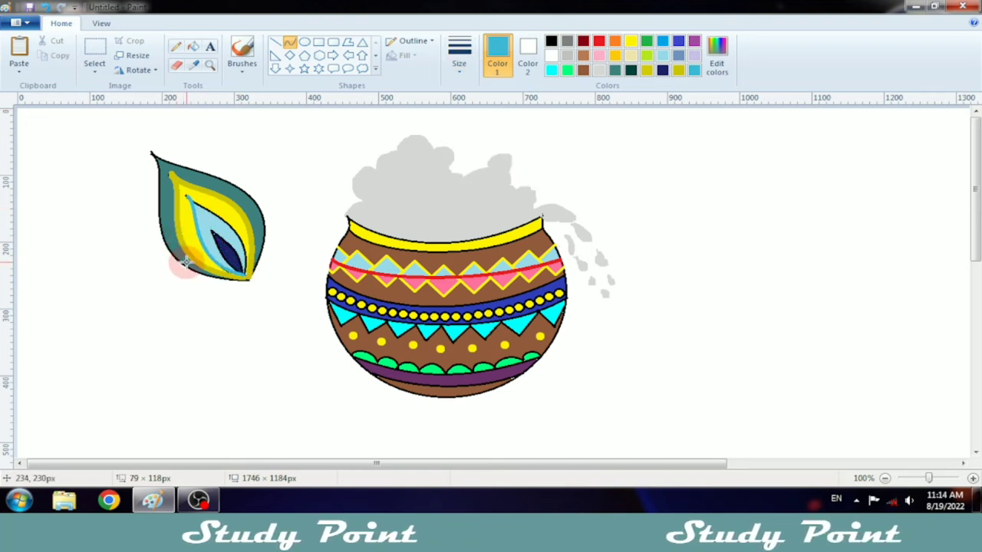
click(256, 193)
drag(187, 196, 242, 256)
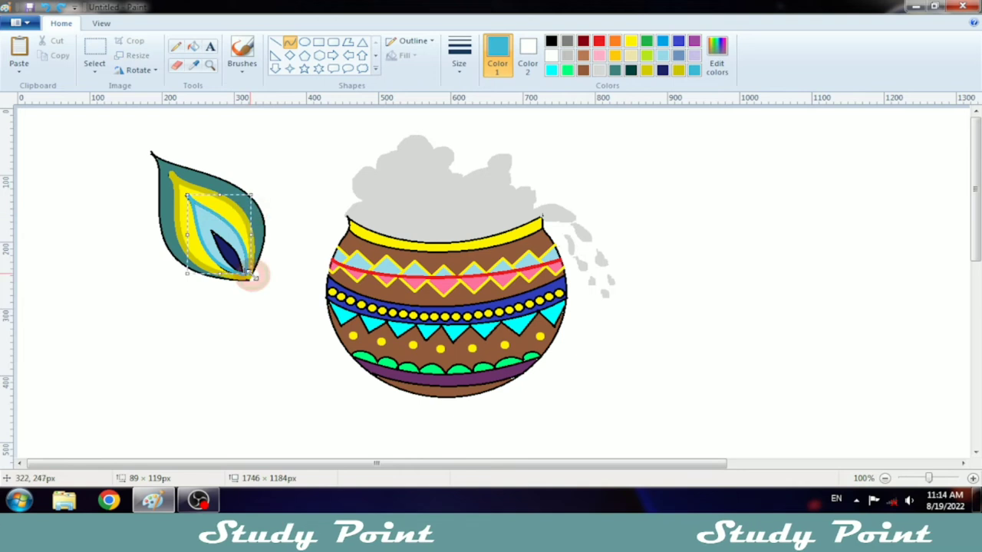
click(350, 187)
key(ctrl+shift+z)
key(ctrl+shift+z)
Outline both sides of the light blue band with darker blue curves in the thickest line.
click(465, 57)
click(483, 119)
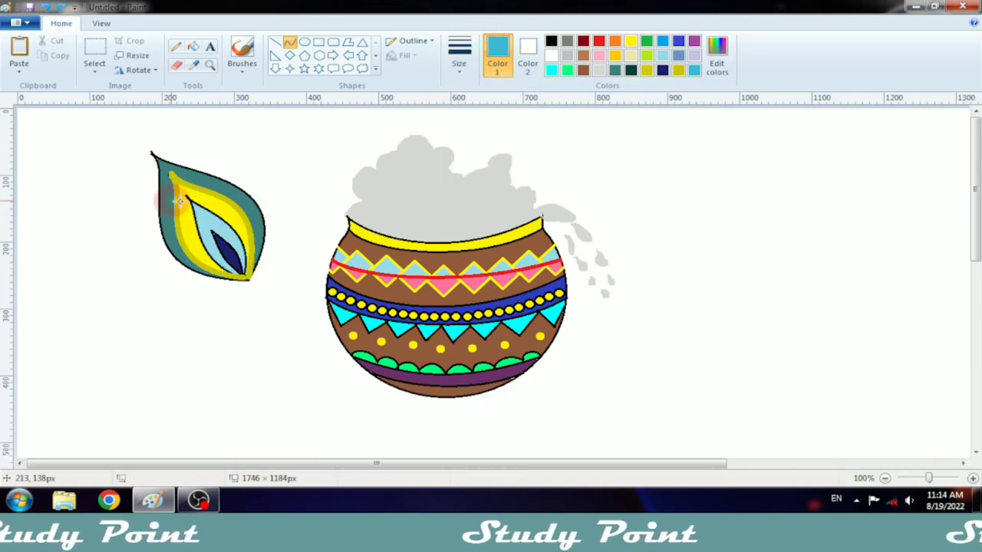
key(shift)
mouse_move(236, 276)
mouse_down()
mouse_move(198, 205)
mouse_move(257, 256)
mouse_move(245, 274)
mouse_up()
click(461, 52)
click(368, 175)
click(466, 51)
click(487, 135)
click(458, 54)
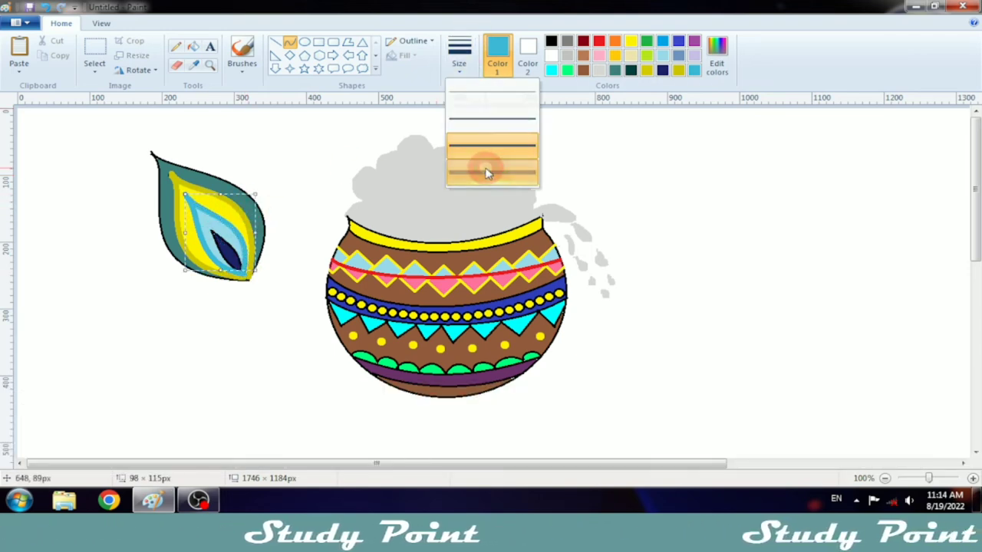
click(482, 164)
Mix a darker shade of the outer band's teal as the drawing color.
click(715, 58)
mouse_move(644, 249)
mouse_down()
mouse_move(645, 227)
mouse_move(644, 249)
mouse_up()
click(410, 339)
click(615, 70)
click(720, 53)
click(361, 342)
click(723, 54)
click(360, 339)
Outline both outer edges of the leaf with thick dark teal curves from its tip to its base, about 134 by 189 px.
drag(150, 153, 249, 280)
click(170, 163)
drag(126, 244, 128, 294)
drag(249, 295, 245, 293)
click(219, 333)
drag(150, 153, 250, 279)
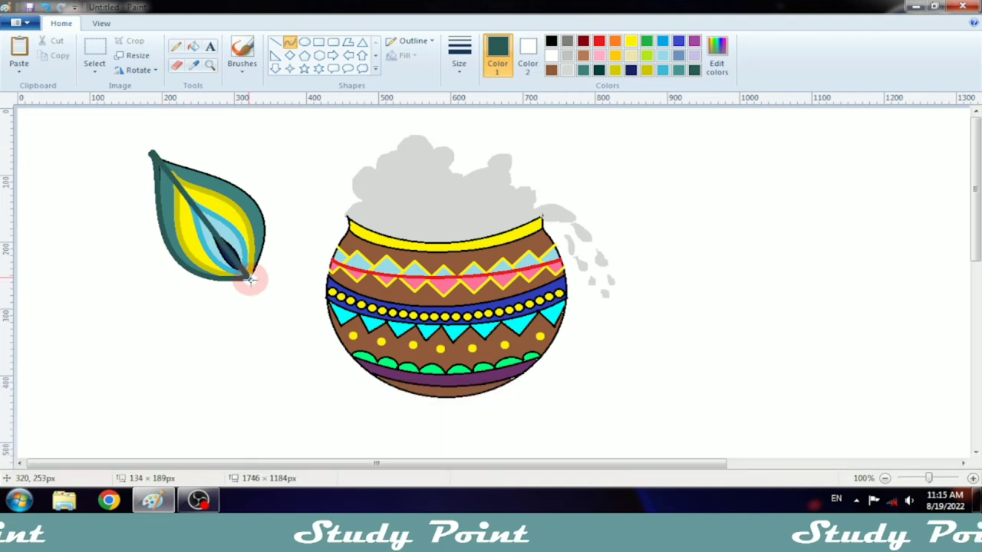
click(160, 170)
drag(237, 172, 316, 167)
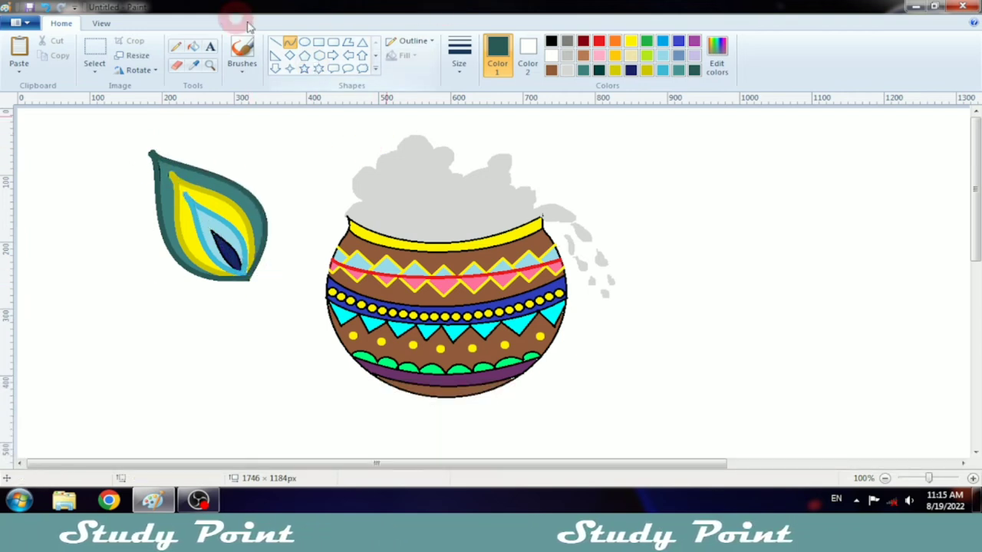
Recolor the black outline of the innermost petal with the mixed darker blue.
click(192, 47)
click(664, 71)
click(225, 236)
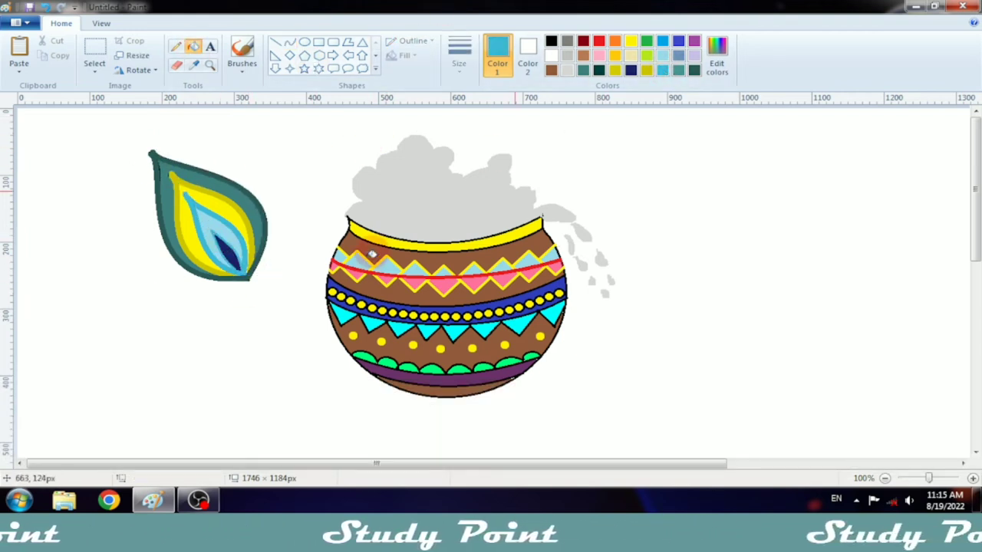
Mix a medium green and outline the innermost petal with green curves in the third line thickness, about 36 by 54 px.
click(717, 54)
click(541, 192)
click(355, 340)
click(219, 219)
key(ctrl+z)
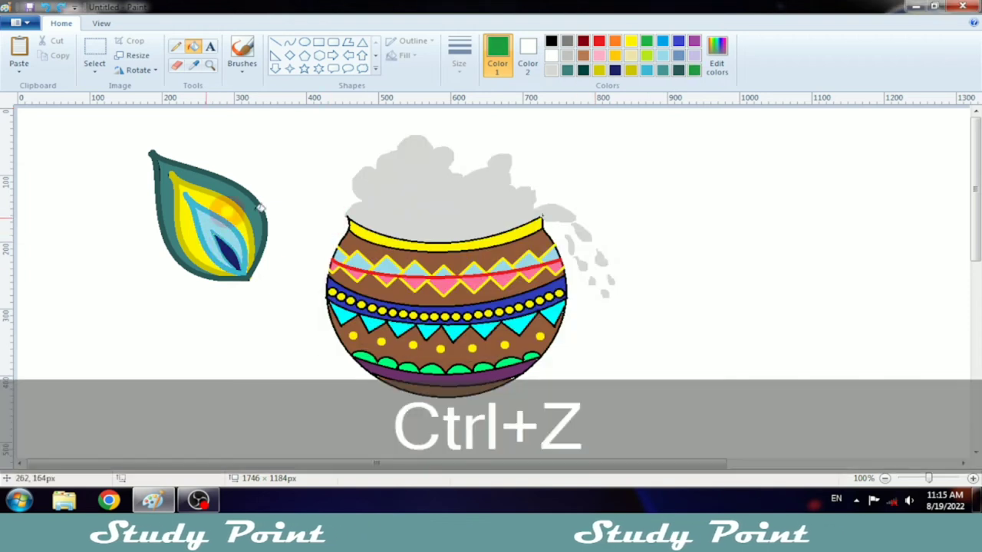
click(289, 42)
mouse_move(220, 255)
mouse_down()
mouse_move(210, 231)
mouse_move(240, 270)
mouse_up()
click(458, 54)
click(493, 148)
key(ctrl+z)
drag(227, 252, 218, 253)
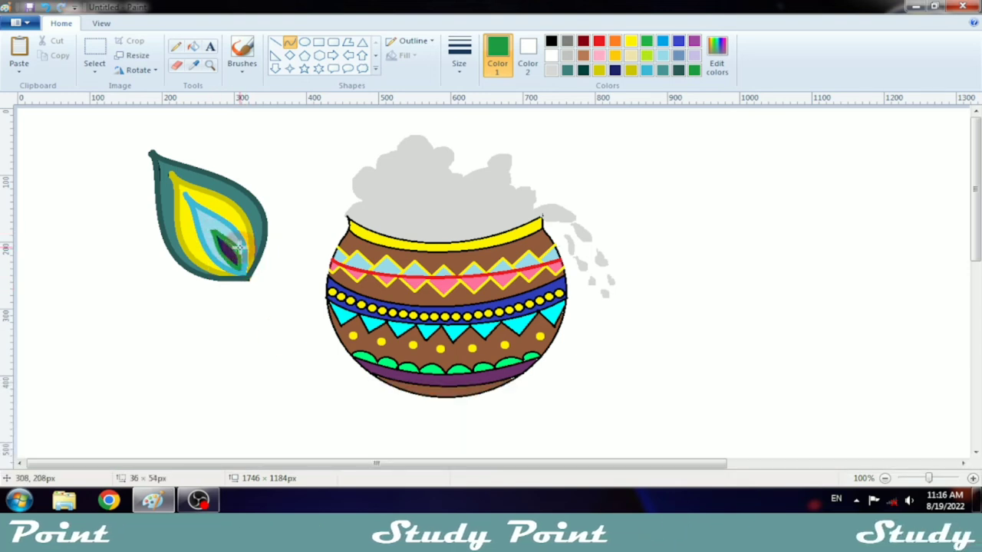
Move the finished feather to the far right side of the pot, and shift the pot with its froth up and left.
click(95, 51)
drag(132, 134, 273, 303)
drag(257, 254, 872, 254)
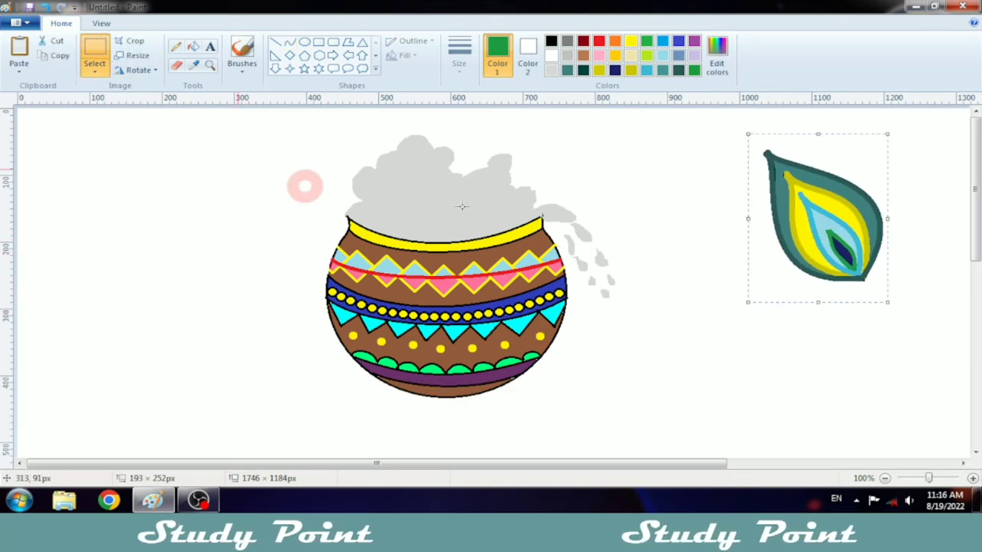
drag(210, 131, 650, 440)
drag(530, 365, 492, 343)
Draw a thick dark gray horizontal line about 555 px long just beneath the pot.
click(276, 43)
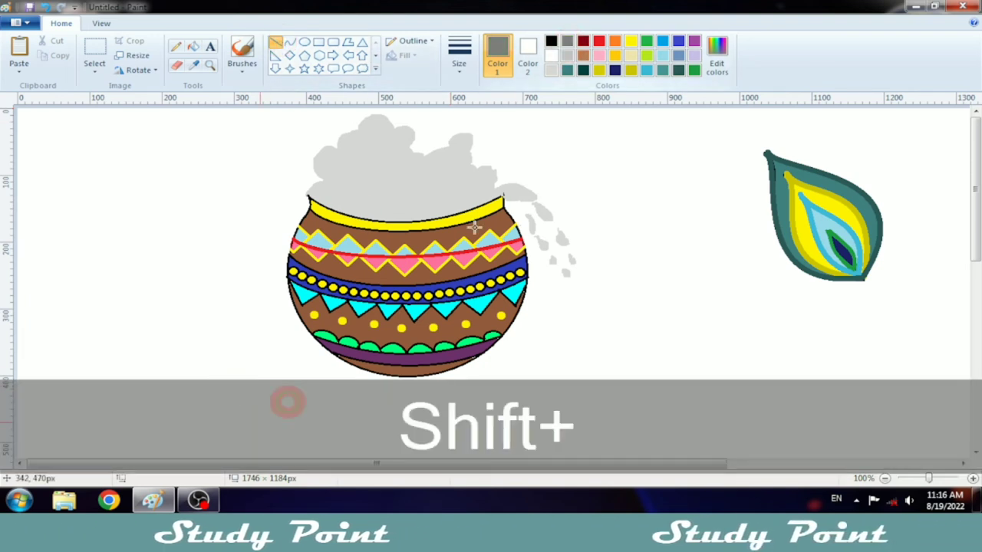
drag(238, 383, 662, 415)
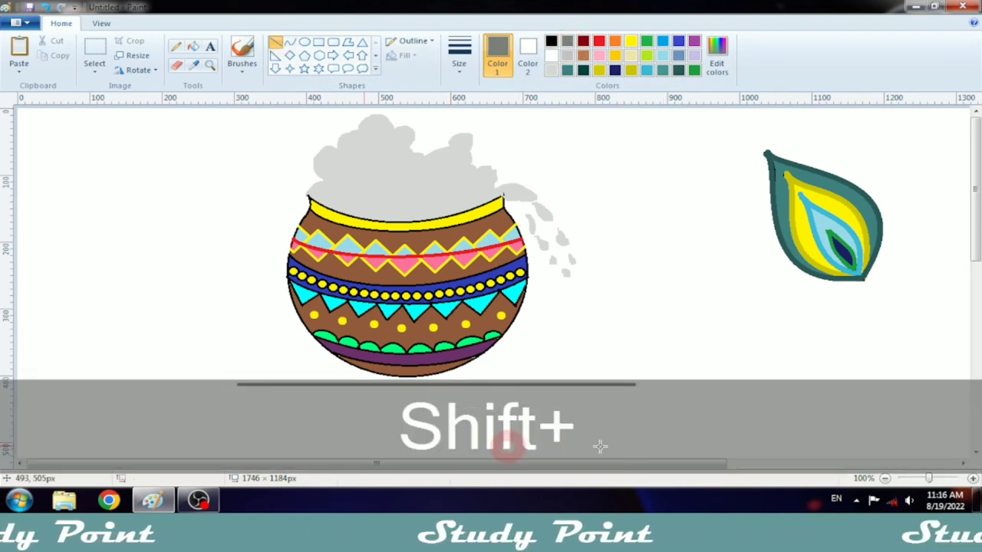
Duplicate the gray line beneath the pot and place the copy a short distance below it, aligned with the original.
click(94, 50)
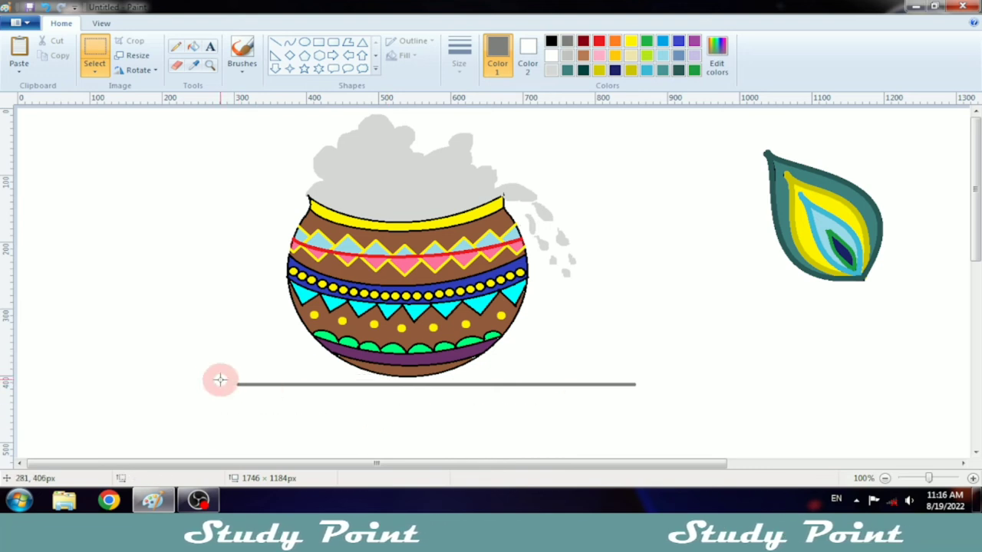
drag(221, 379, 657, 412)
drag(577, 396, 574, 424)
click(304, 42)
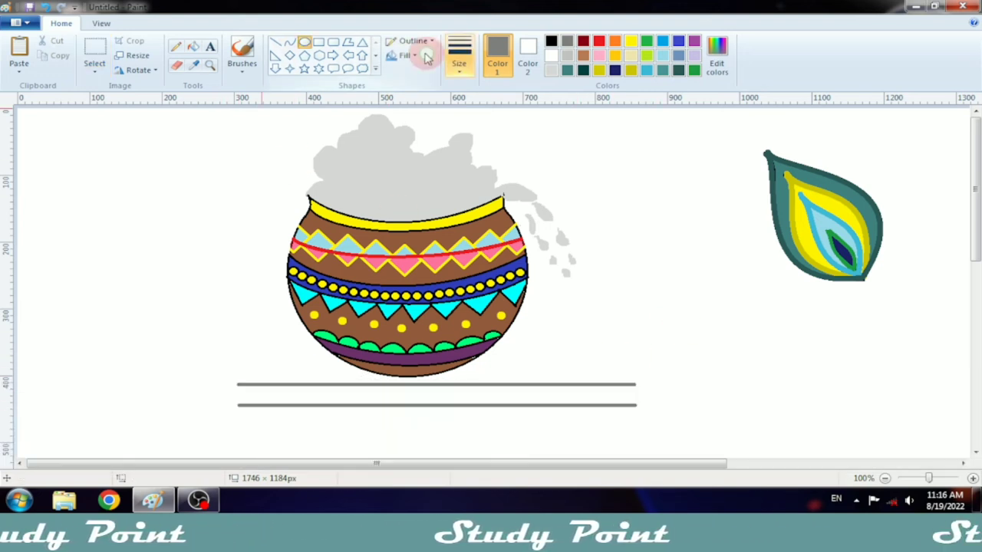
click(459, 55)
click(468, 134)
drag(229, 381, 247, 409)
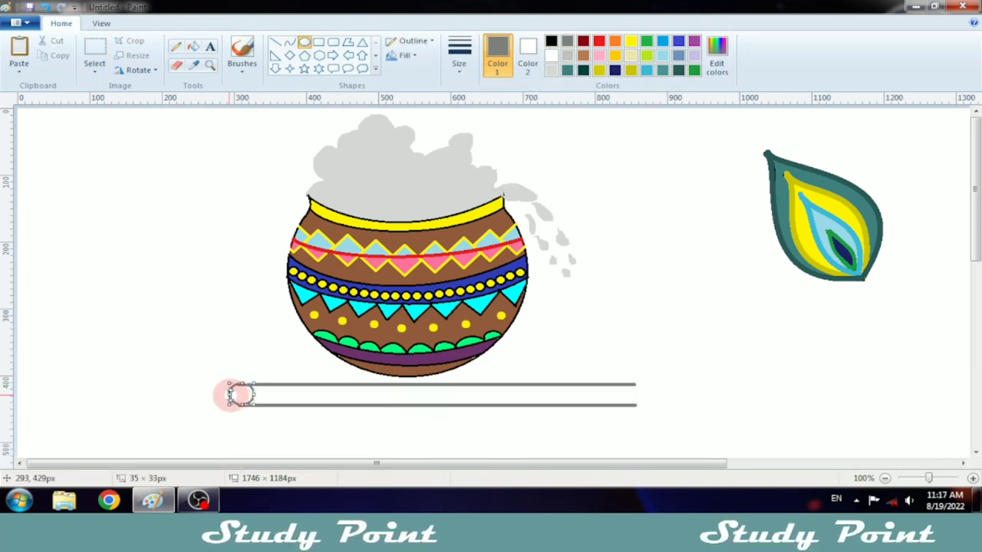
key(ctrl+z)
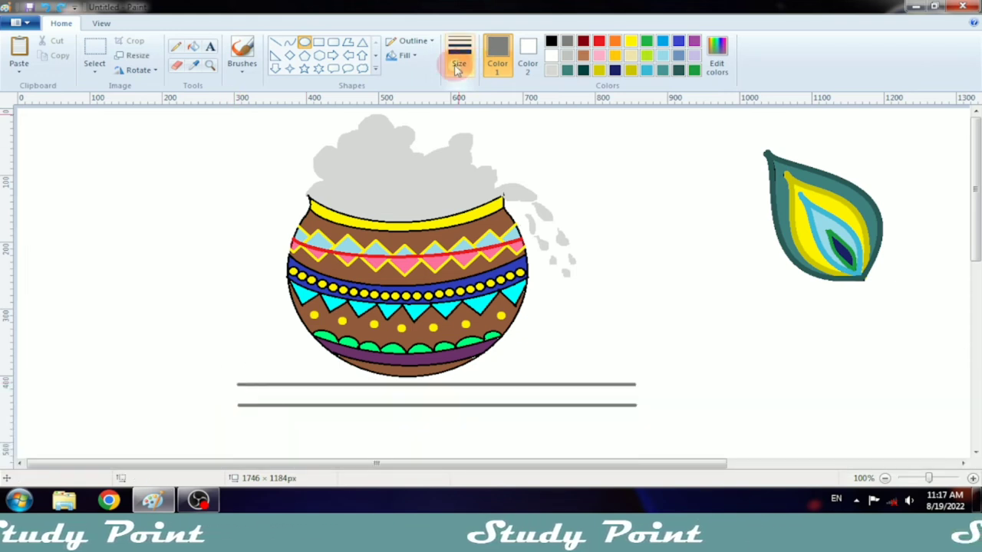
click(458, 69)
click(476, 147)
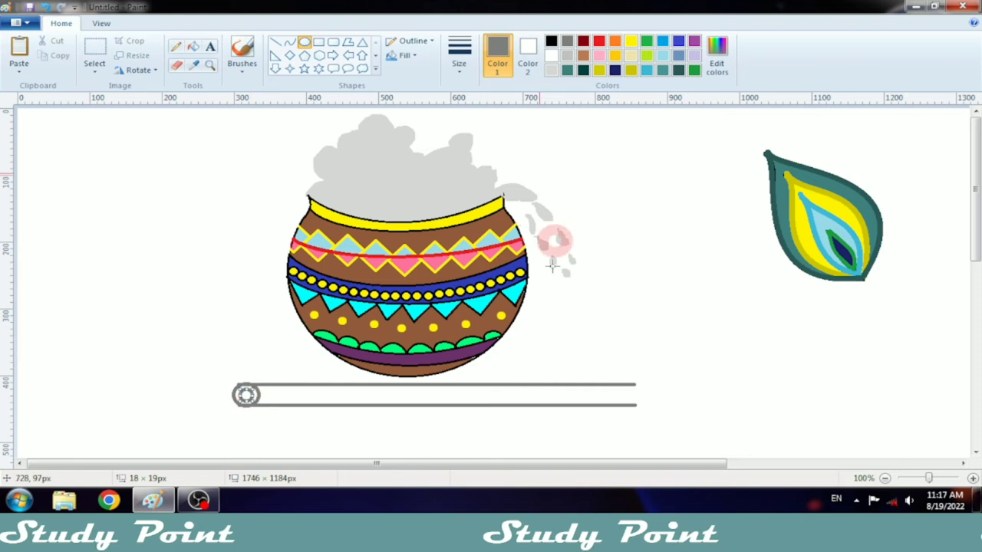
click(462, 50)
click(491, 119)
click(355, 429)
click(503, 436)
key(ctrl+z)
Close the left end of the two gray lines with opposing curves in the third line thickness, forming a round flute end.
click(288, 43)
drag(238, 383, 239, 408)
key(ctrl+z)
click(459, 62)
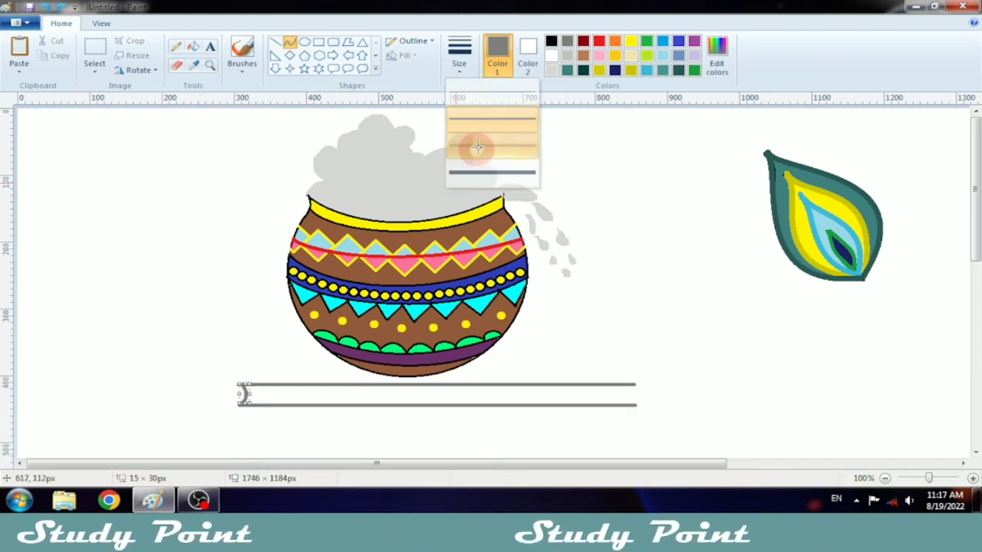
click(469, 145)
drag(234, 385, 222, 397)
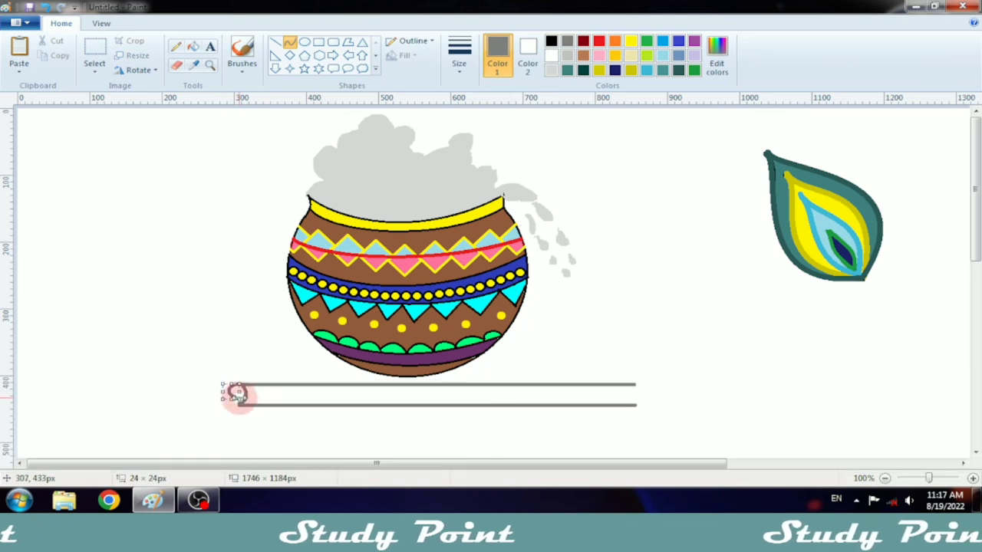
key(ctrl+shift+z)
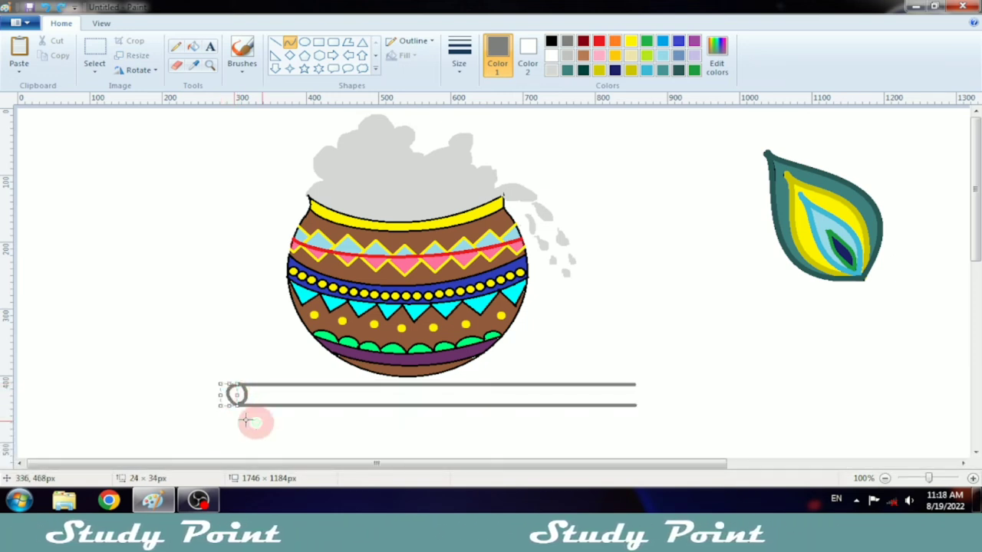
key(ctrl+z)
drag(239, 396, 225, 395)
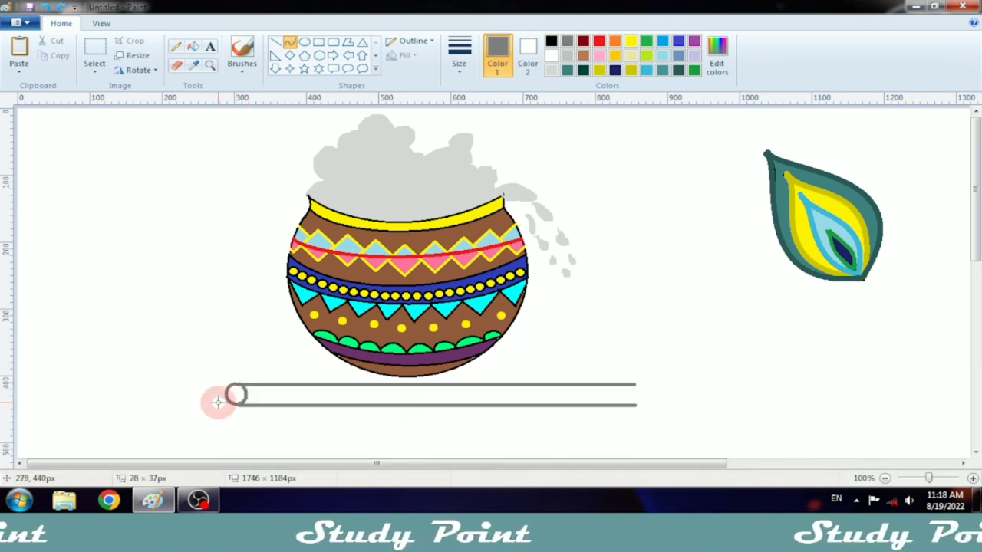
Round off the flute's right end with a gray outward curve joining the two lines.
drag(635, 385, 637, 405)
drag(640, 400, 645, 384)
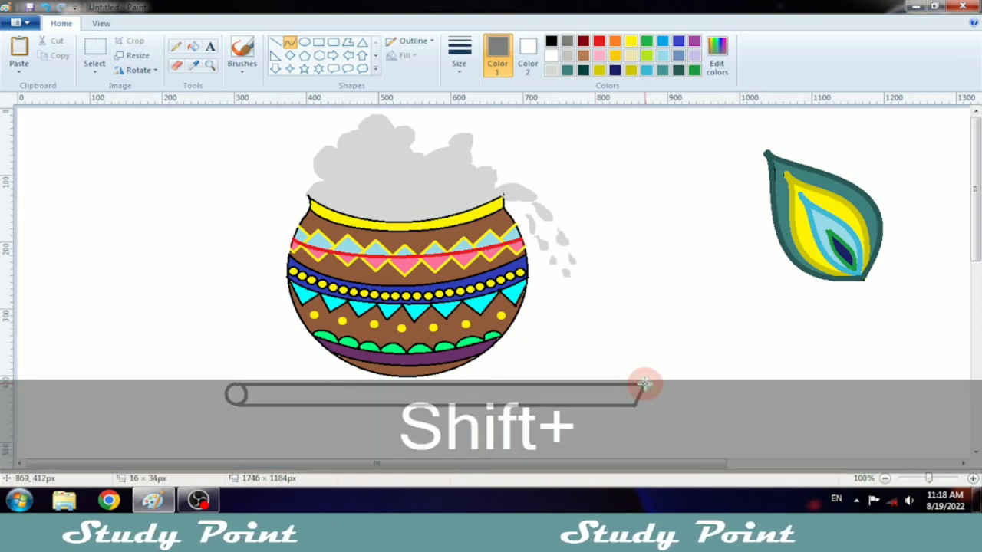
click(651, 400)
click(740, 399)
click(546, 388)
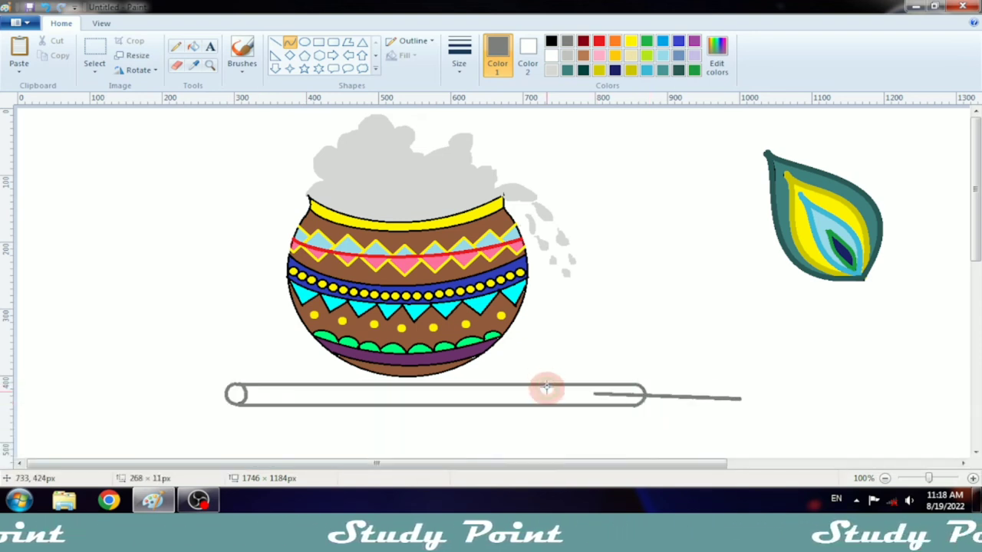
Draw a pair of black curved bands across the flute near each end in the second line thickness.
click(553, 41)
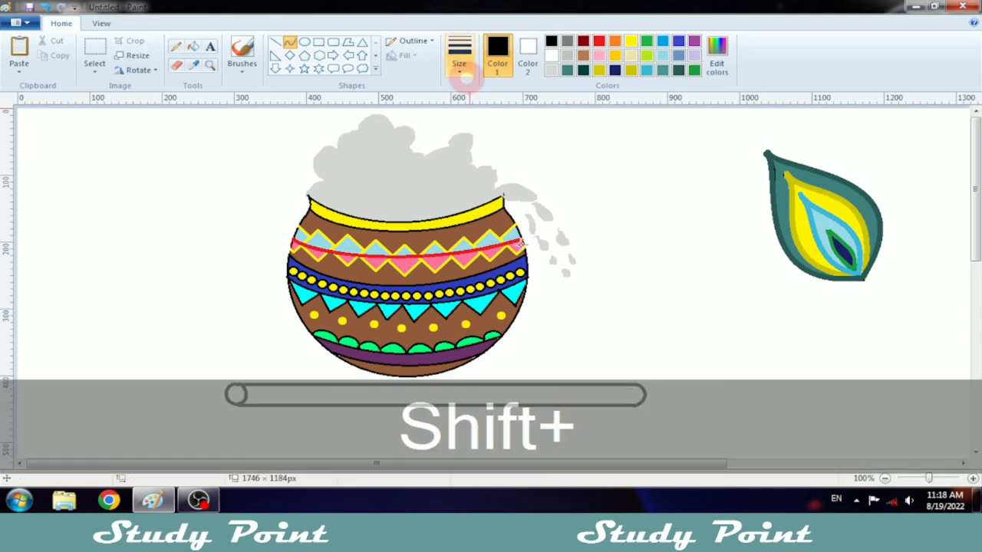
click(464, 78)
click(491, 121)
click(575, 399)
mouse_move(565, 403)
mouse_down()
mouse_move(557, 389)
mouse_move(556, 404)
mouse_up()
click(574, 399)
click(565, 396)
mouse_move(252, 386)
mouse_down()
mouse_move(253, 405)
mouse_move(276, 395)
mouse_up()
double_click(263, 395)
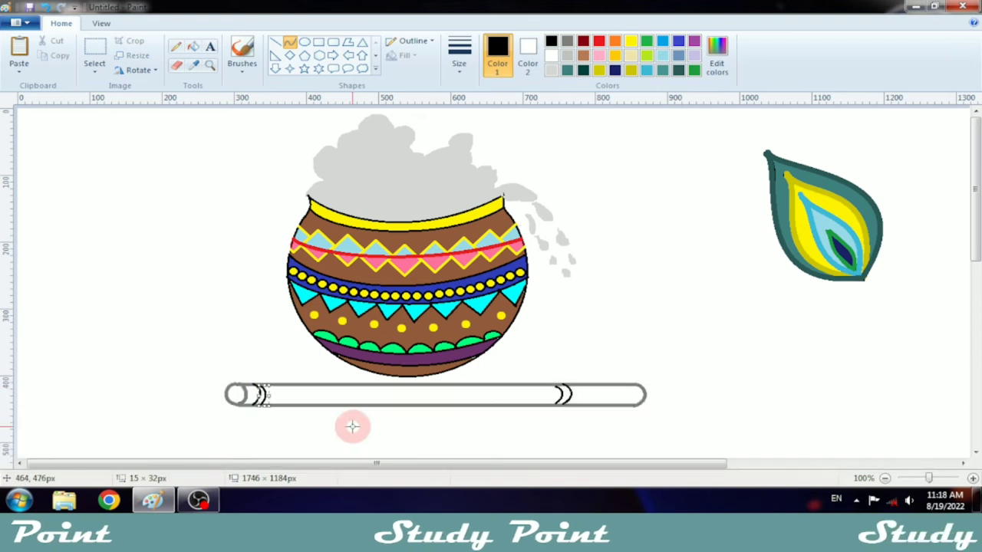
Draw a small black circle left of the pot and copy its lower arc onto the flute's upper edge as the first finger hole.
click(305, 41)
mouse_move(165, 244)
mouse_down()
mouse_move(191, 266)
mouse_move(177, 272)
mouse_move(191, 260)
mouse_move(193, 269)
mouse_up()
click(95, 52)
key(ctrl+z)
drag(178, 259, 189, 285)
drag(171, 275, 281, 392)
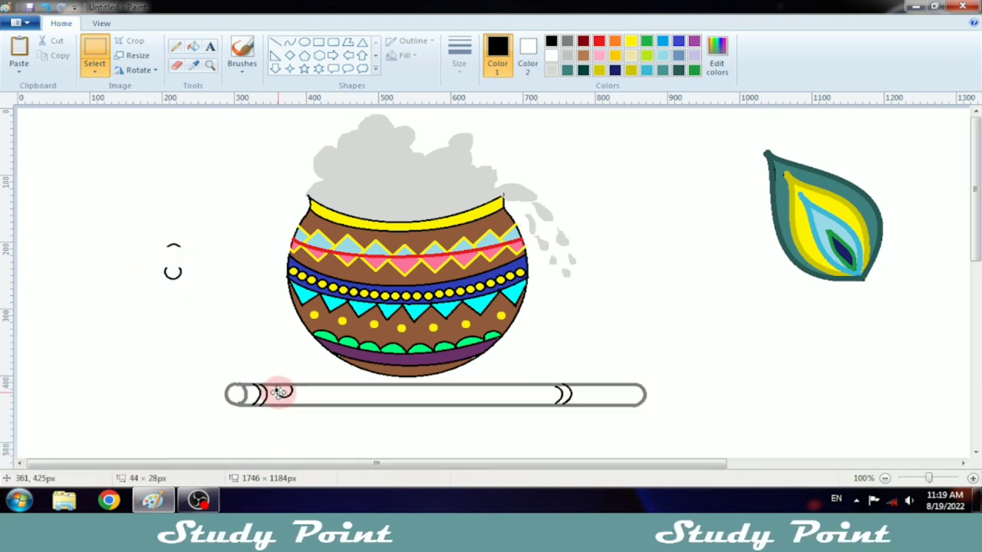
scroll(284, 390, down, 3)
drag(284, 305, 299, 306)
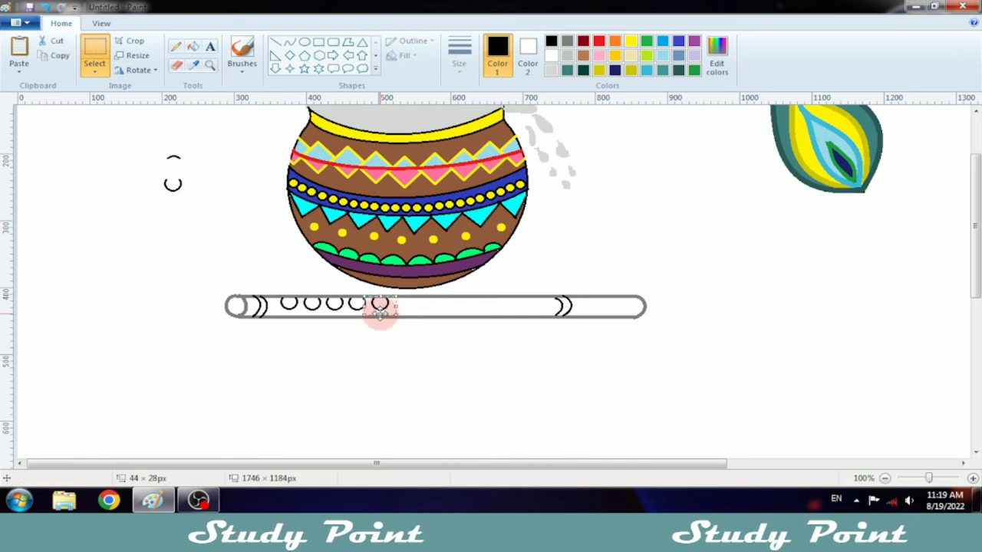
key(ctrl+z)
key(ctrl+z)
key(ctrl+z)
key(ctrl+z)
Copy the arc along the flute to make nine evenly spaced finger holes, and delete the leftover circle pieces beside the pot.
drag(158, 175, 364, 307)
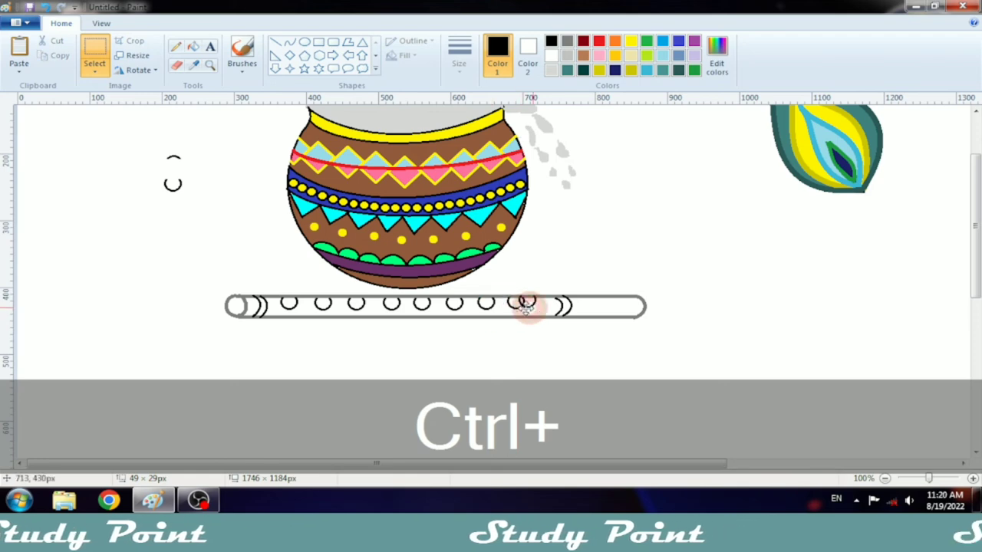
drag(526, 308, 540, 308)
scroll(339, 287, down, 1)
scroll(230, 254, up, 2)
mouse_move(130, 195)
mouse_down()
mouse_move(191, 250)
mouse_move(219, 300)
mouse_move(241, 384)
mouse_move(272, 360)
mouse_move(266, 384)
mouse_move(259, 371)
mouse_move(248, 391)
mouse_up()
key(Delete)
Draw a narrow brown tassel outline with a crossbar from straight lines beneath the flute's left end, and erase the overshooting line ends.
scroll(215, 306, down, 2)
scroll(230, 318, up, 1)
click(275, 42)
key(ctrl+z)
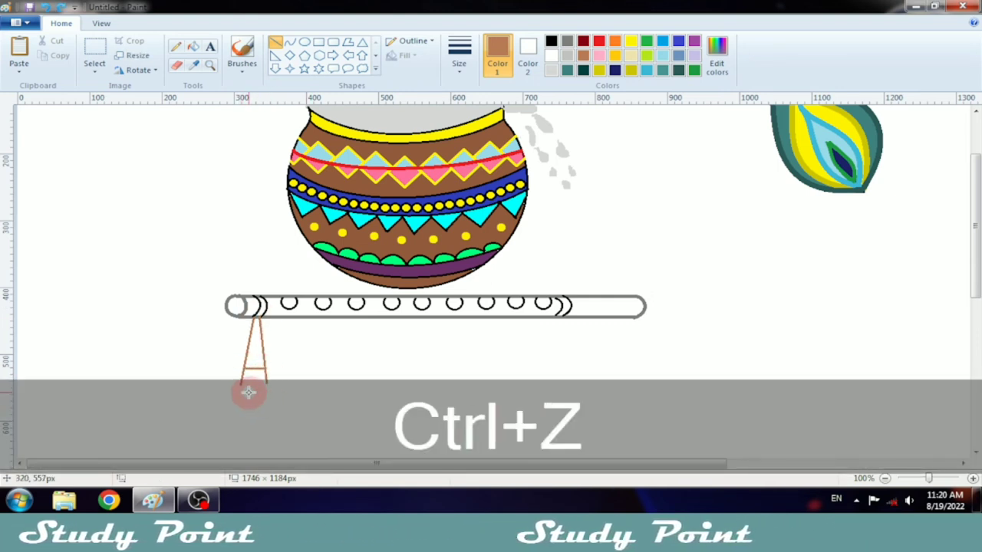
click(176, 64)
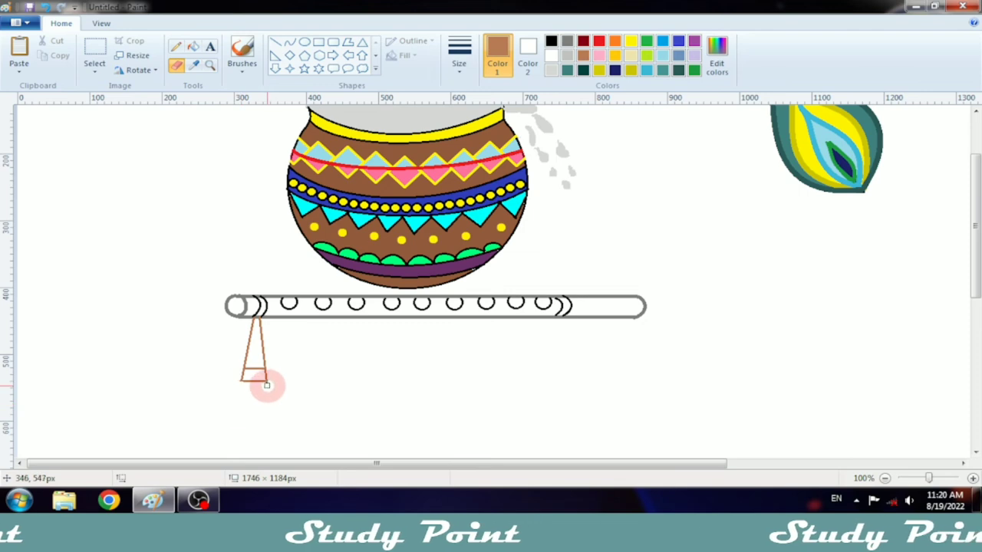
Move the peacock feather to the left side of the pot, and shift the flute with its tassel left.
scroll(345, 244, up, 3)
click(94, 53)
mouse_move(734, 131)
mouse_down()
mouse_move(916, 302)
mouse_move(259, 375)
mouse_move(181, 283)
mouse_move(316, 338)
mouse_up()
scroll(220, 383, down, 3)
drag(196, 293, 697, 433)
drag(611, 392, 490, 400)
scroll(489, 399, up, 3)
drag(40, 142, 200, 298)
drag(170, 253, 180, 357)
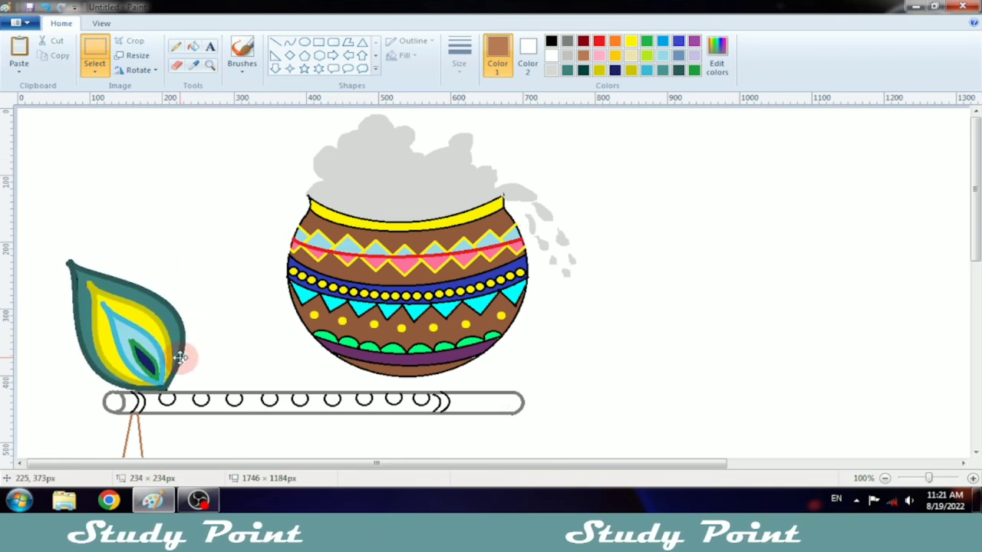
scroll(622, 305, down, 1)
scroll(622, 306, down, 1)
scroll(615, 307, up, 1)
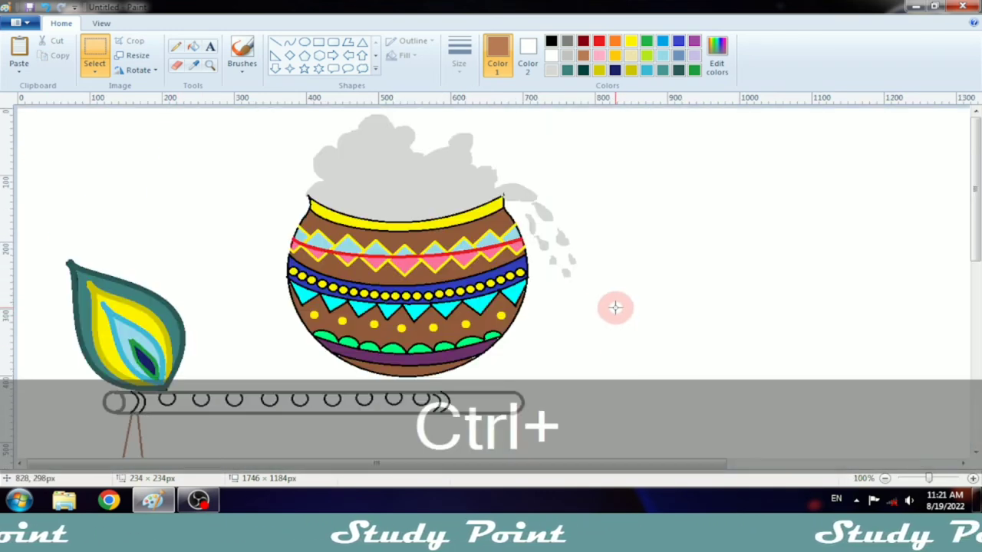
scroll(567, 361, down, 1)
scroll(558, 376, up, 1)
key(ctrl+z)
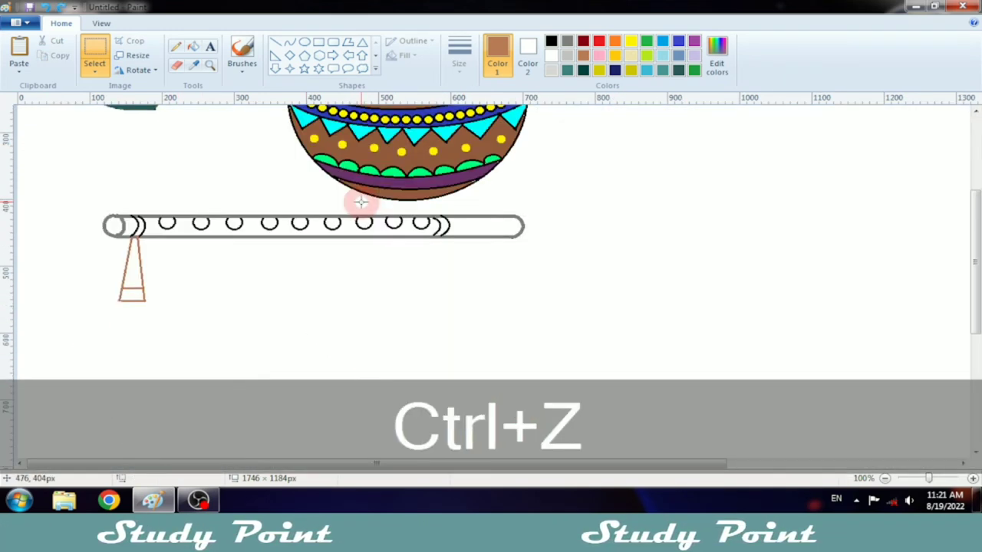
Nudge the pot with its froth up by about 10 px.
drag(254, 113, 685, 386)
key(Up)
key(Up)
key(Up)
key(Up)
key(Up)
key(Up)
key(Up)
key(Up)
key(Up)
key(Up)
click(594, 448)
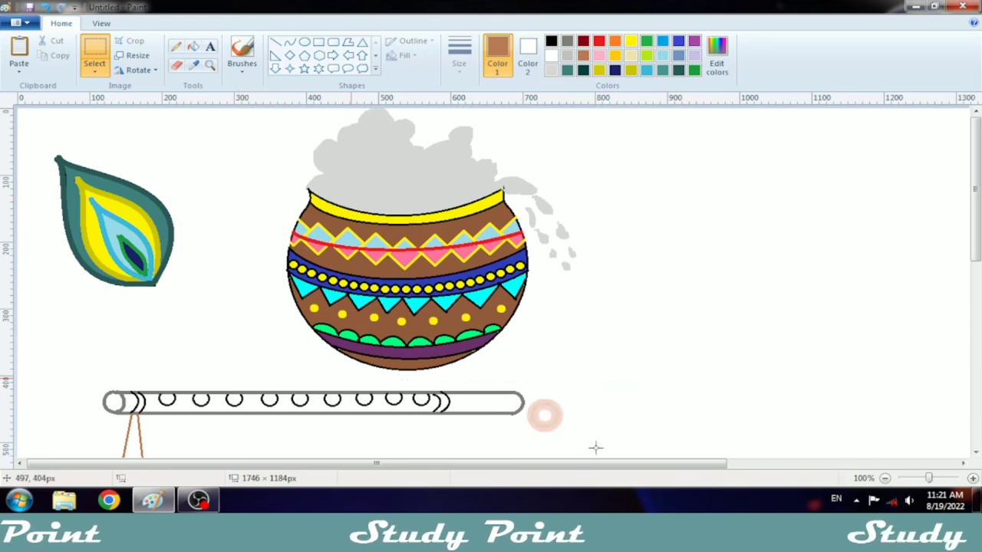
Nudge the flute with its tassel up until its upper edge meets the bottom of the pot.
scroll(71, 369, down, 2)
drag(69, 297, 570, 402)
key(Up)
key(Up)
key(Up)
key(Up)
key(Up)
key(Up)
key(Up)
key(Up)
key(Up)
key(Up)
key(Up)
key(Up)
key(Up)
key(Up)
key(Up)
key(Up)
key(Up)
key(Up)
key(Up)
key(Up)
scroll(570, 400, up, 2)
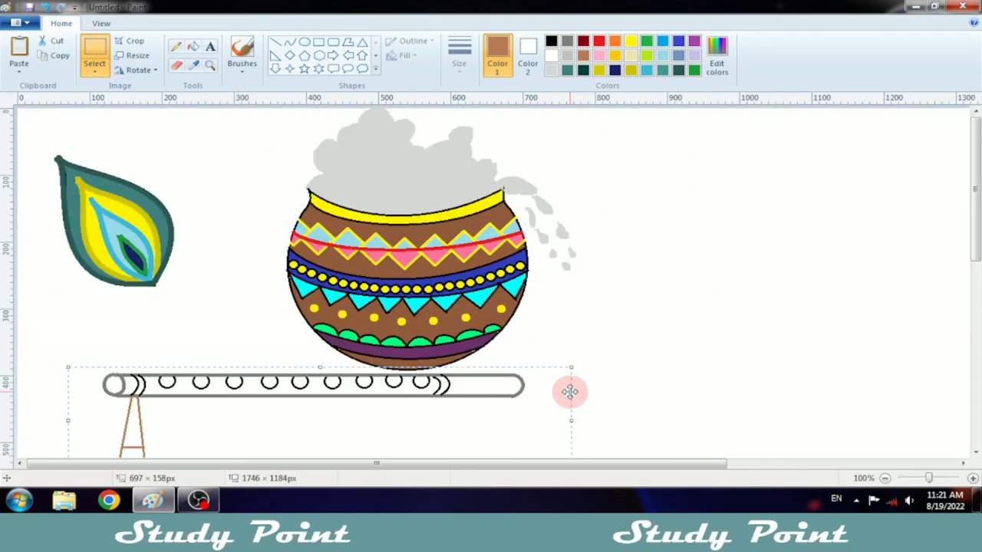
key(Up)
key(Up)
key(Up)
key(Up)
click(676, 322)
Move the peacock feather down so it rests on the flute's left end.
drag(19, 141, 194, 304)
drag(173, 258, 192, 342)
click(701, 309)
Mix a darker shade of yellow and recolor the flute's whole outline with it.
click(631, 41)
click(192, 46)
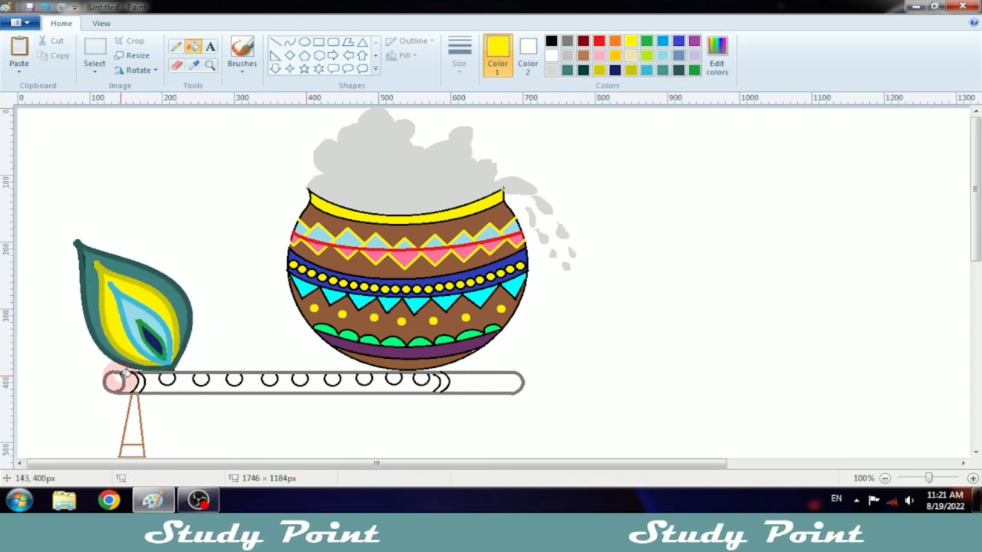
click(488, 373)
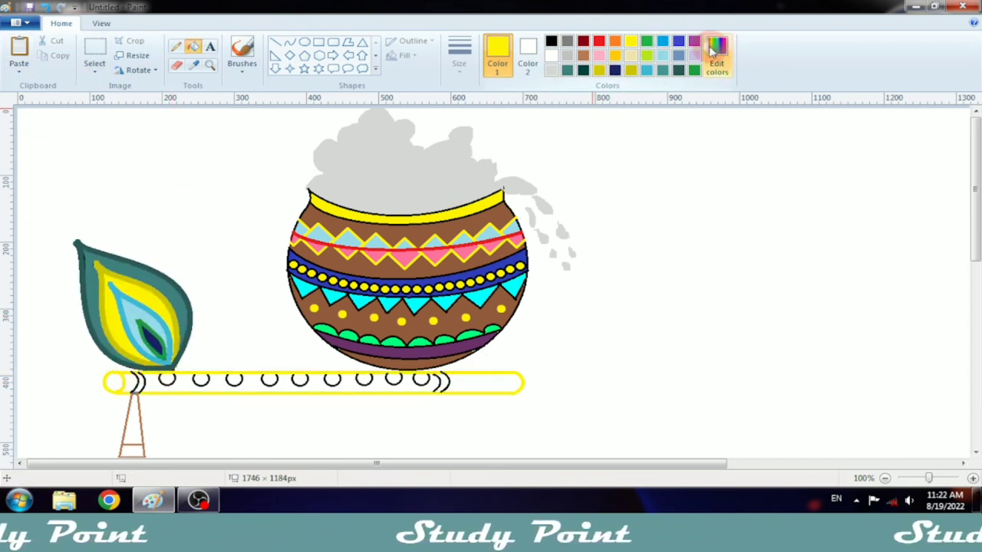
click(717, 58)
click(643, 230)
click(356, 340)
key(ctrl+z)
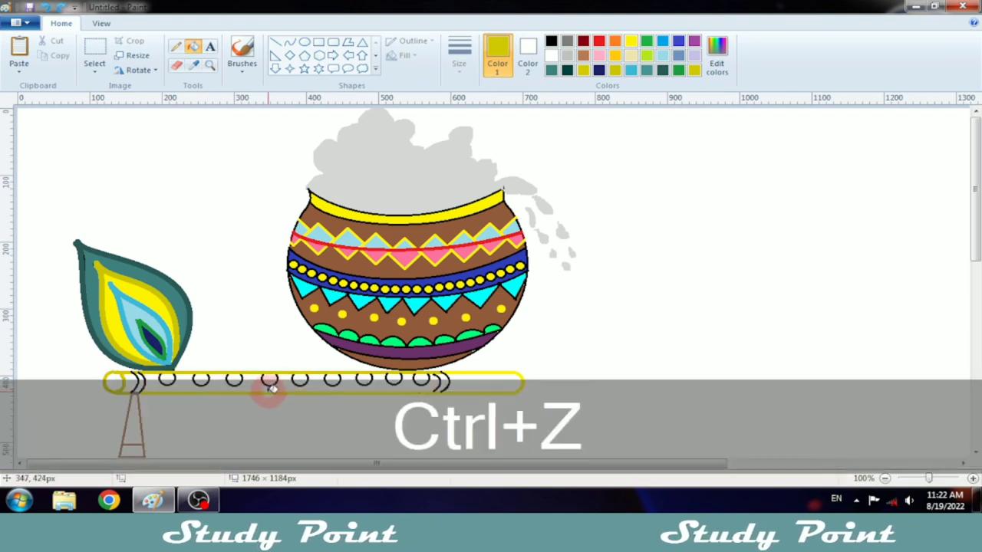
Fill the flute's body and its round left end with bright yellow, leaving the finger holes and curved bands unfilled.
click(630, 41)
click(115, 382)
key(ctrl+z)
click(471, 379)
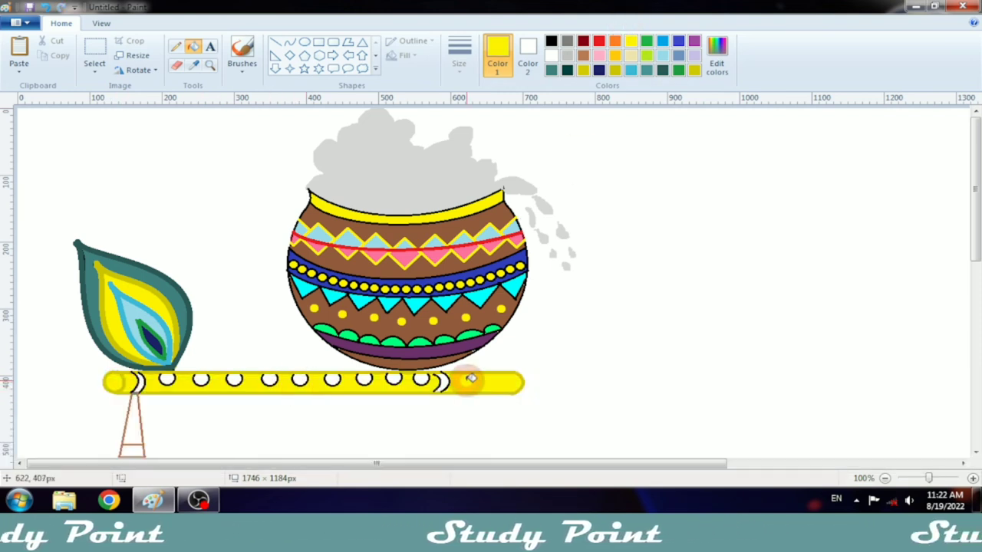
key(ctrl+z)
key(ctrl+y)
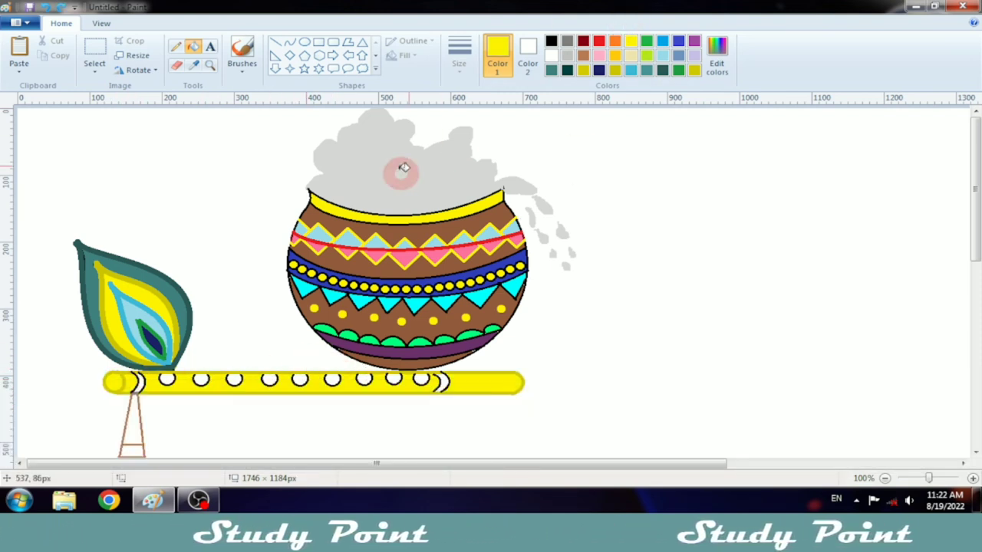
Fill the nine finger holes with dark red and paint a dark red dot in the flute's round left end.
click(583, 40)
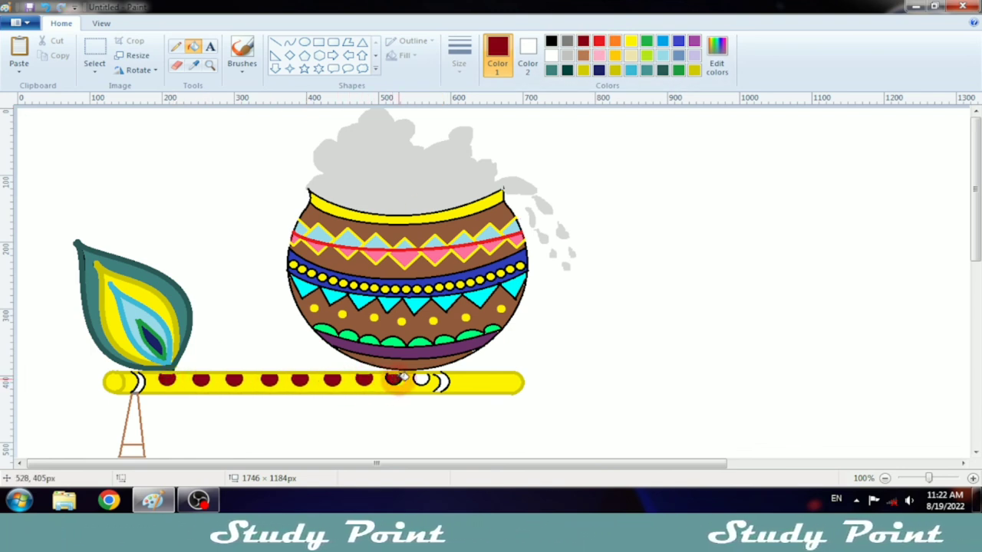
click(428, 381)
key(ctrl+z)
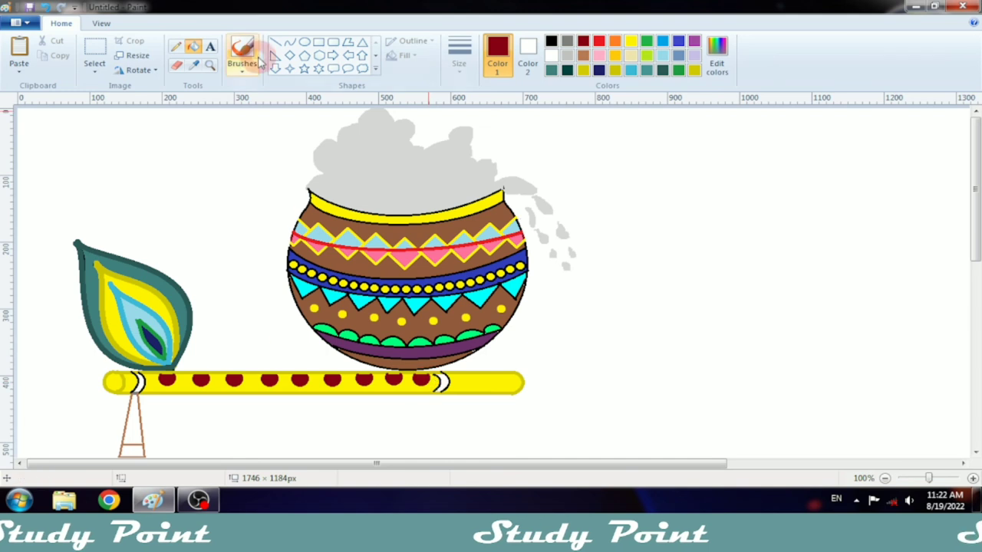
click(247, 52)
key(ctrl+KP_Add)
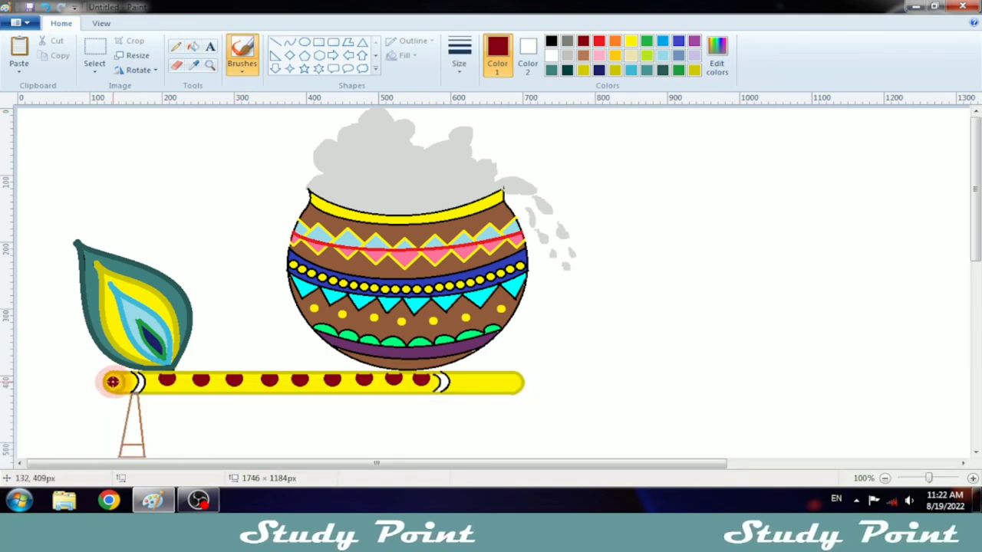
Fill the curved bands near both ends of the flute with bright red.
click(599, 41)
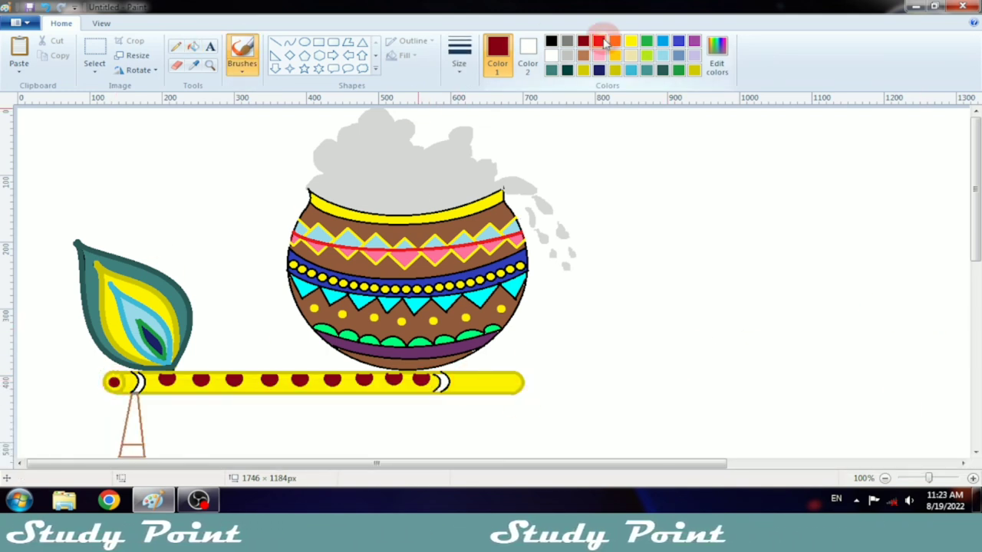
click(192, 46)
click(446, 380)
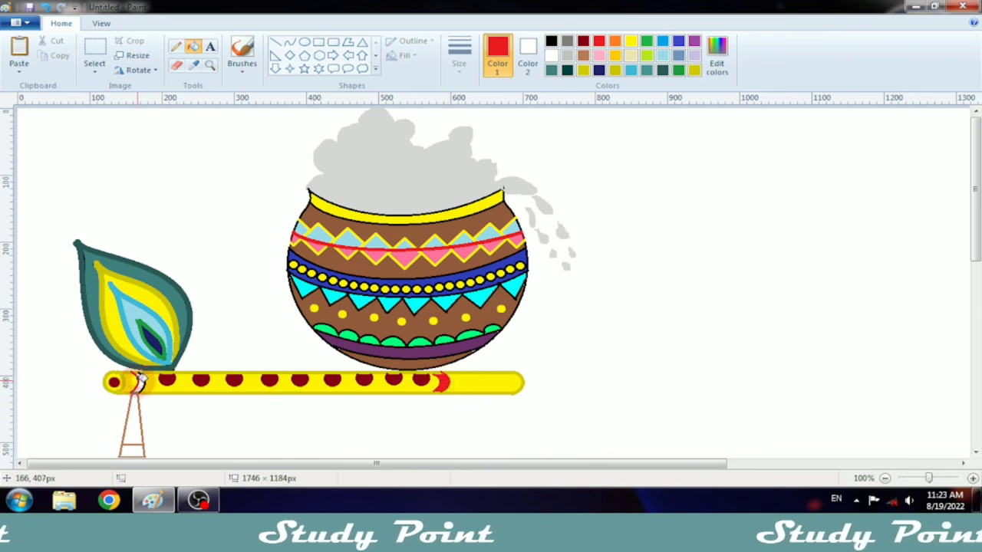
Draw a straight dark yellow line about 241 px long along the flute's lower edge.
click(276, 41)
click(694, 70)
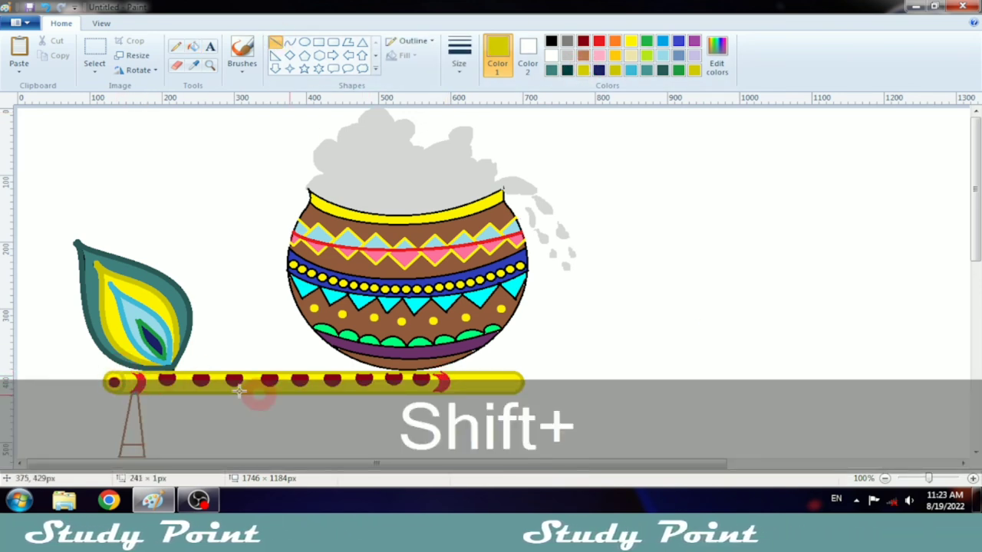
Fill the bottom band of the tassel with bright red.
scroll(253, 345, down, 3)
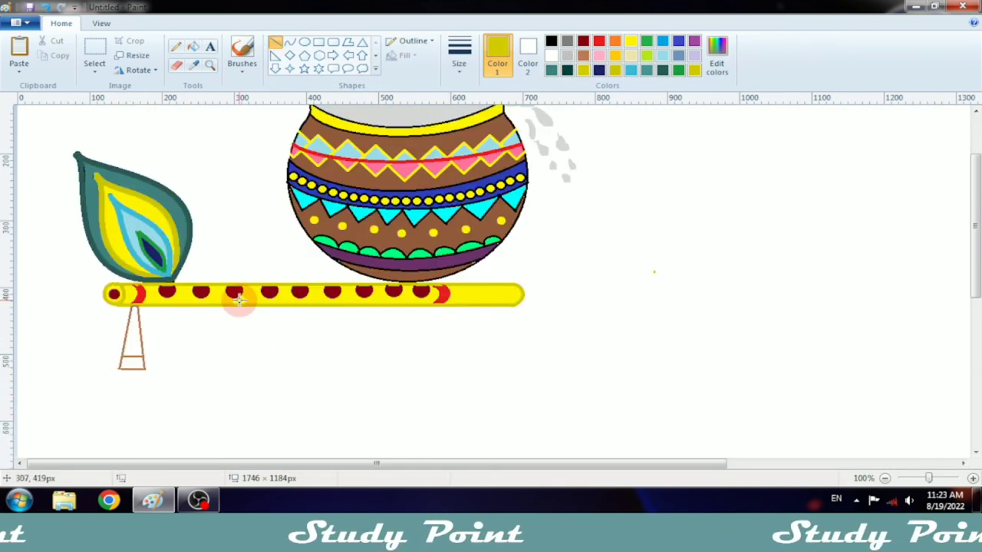
click(599, 41)
click(192, 46)
click(132, 360)
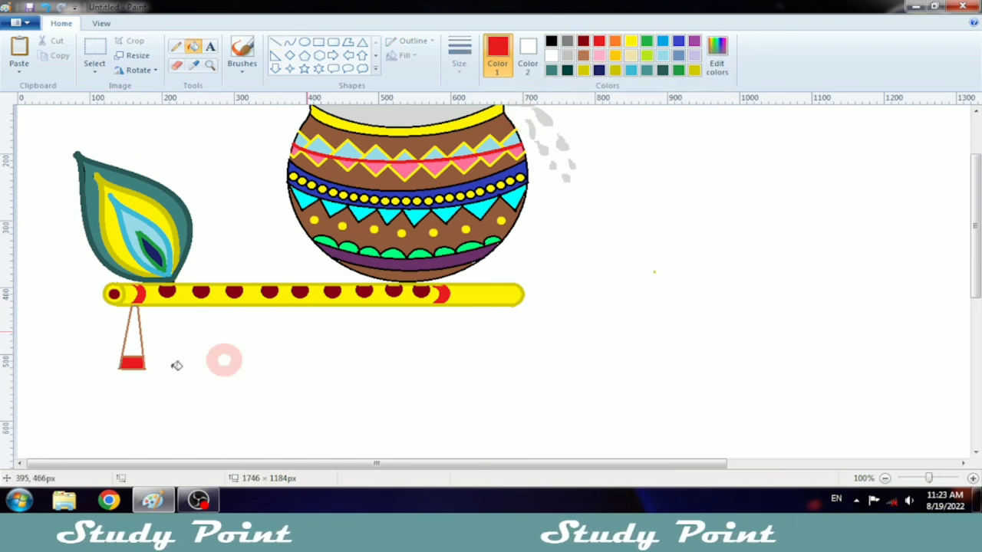
Fill the tassel's long upper part with rose and recolor it with pale cream.
click(599, 55)
click(143, 332)
click(632, 56)
click(133, 337)
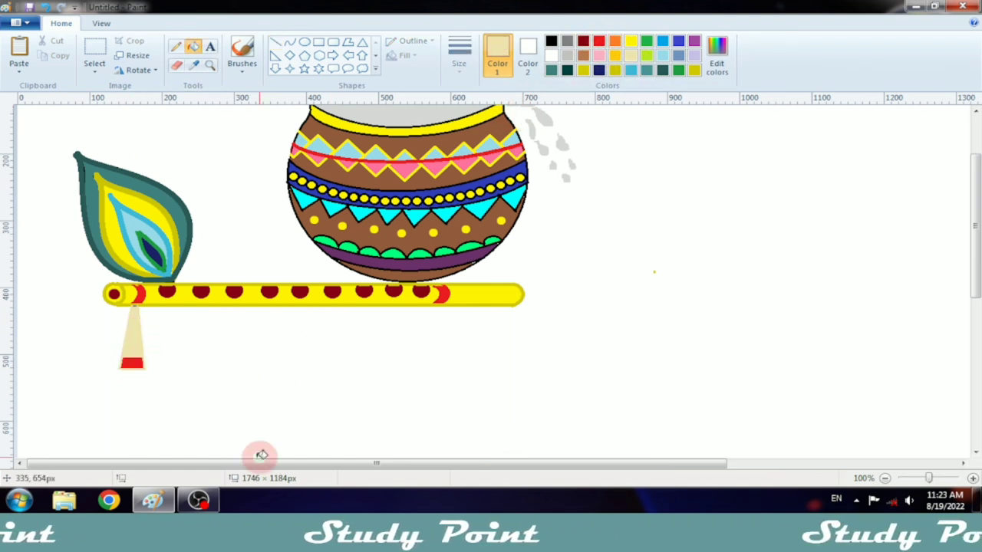
Mix a darker shade of red from bright red as the drawing color.
scroll(215, 366, up, 3)
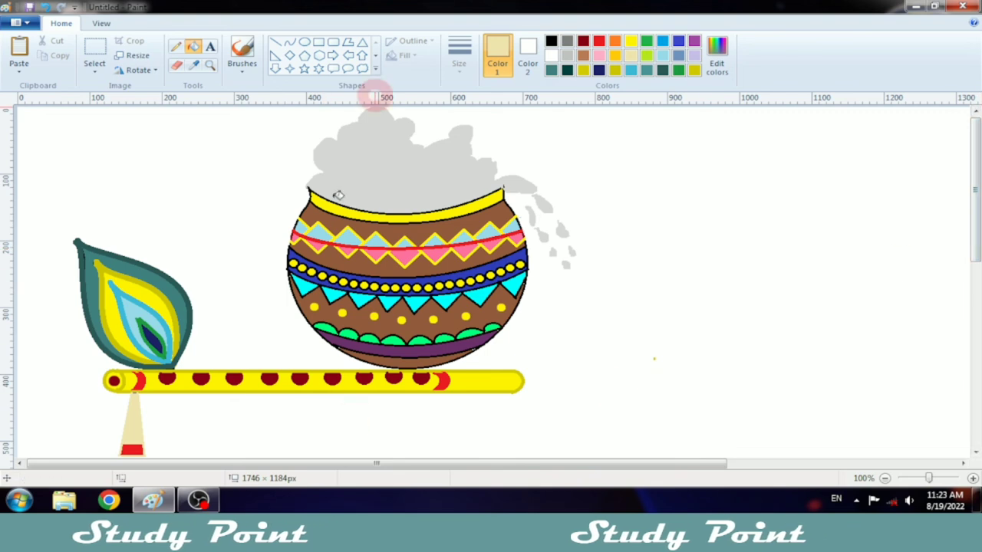
click(599, 40)
click(717, 58)
drag(644, 218, 648, 229)
click(355, 340)
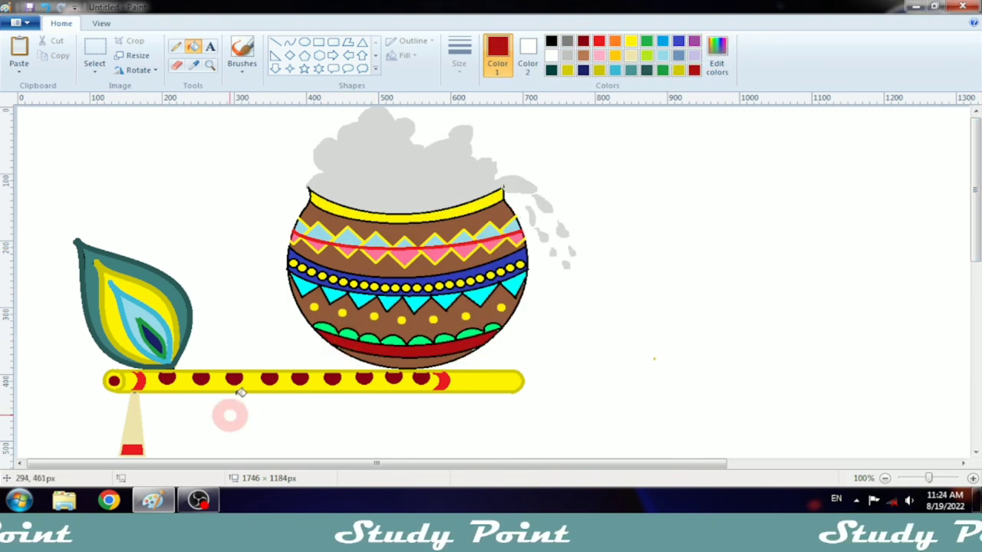
Undo the recent fills on the pot's band and the tassel, and draw a thick dark red line about 32 px long above the tassel's bottom band.
click(274, 41)
key(ctrl+shift+z)
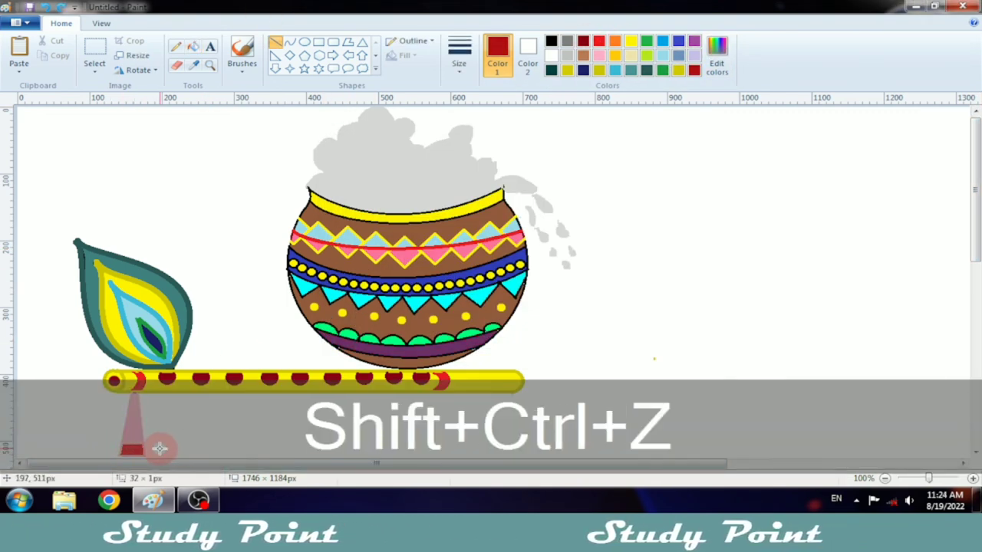
drag(151, 451, 145, 451)
click(456, 54)
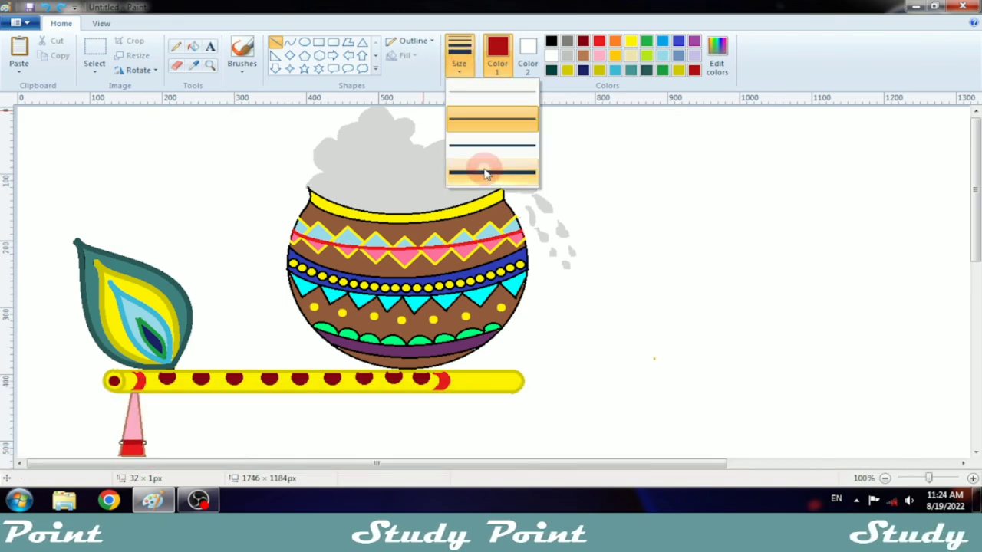
click(486, 152)
Recolor the outline of the tassel's bottom band with bright red.
scroll(149, 270, down, 3)
click(193, 46)
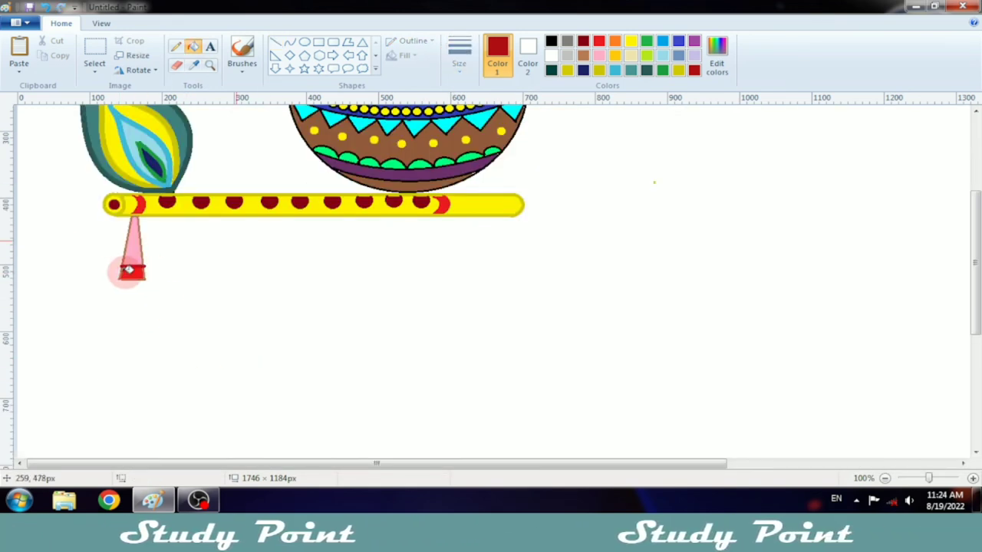
click(600, 41)
click(143, 274)
Fill the tassel's long upper part with pale cream.
scroll(145, 272, up, 3)
click(631, 55)
click(132, 418)
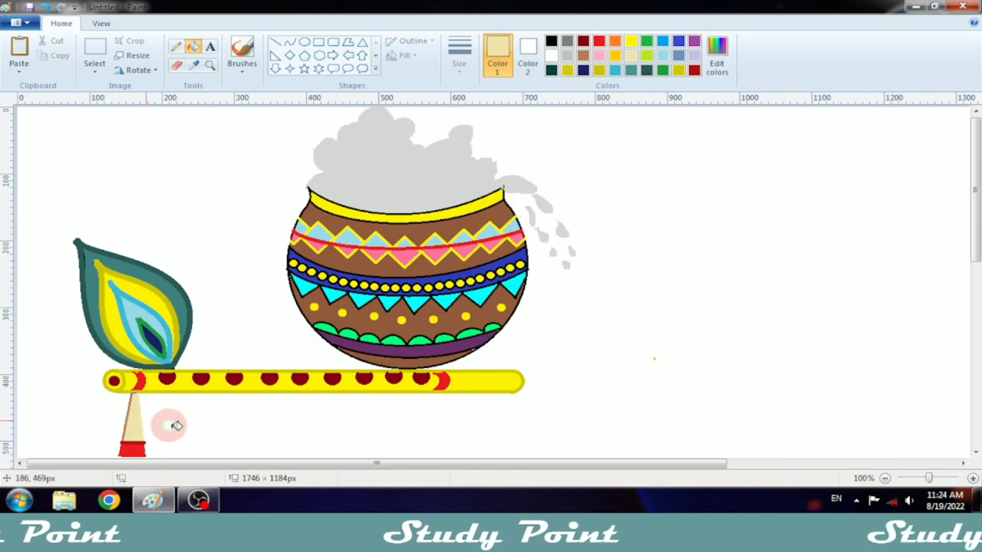
Draw a dark yellow line about 203 px long along the flute's lower edge, across the top of the tassel.
click(276, 41)
drag(117, 391, 116, 391)
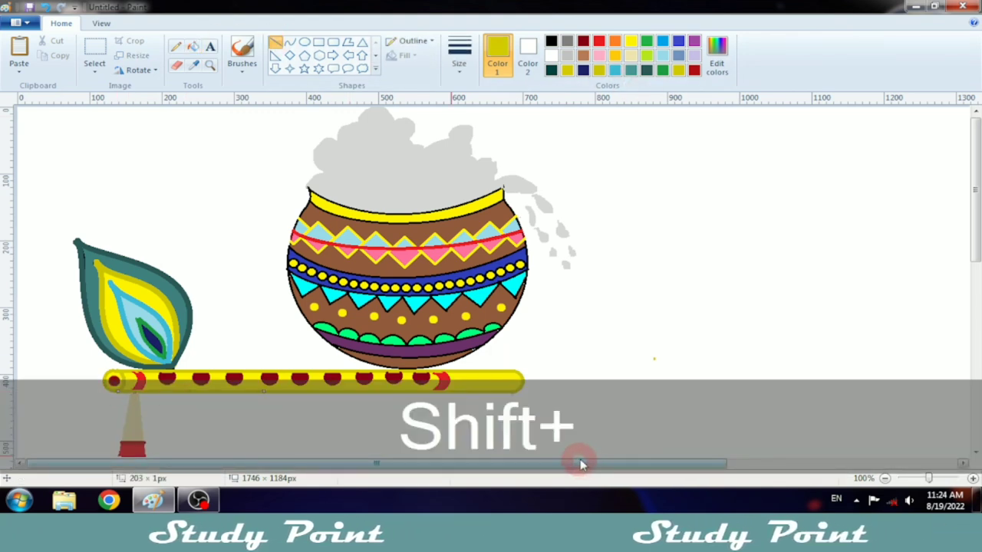
click(642, 420)
scroll(642, 421, down, 3)
scroll(629, 391, up, 3)
Choose light yellow from the basic colors and refill the tassel's long upper part with it.
click(716, 55)
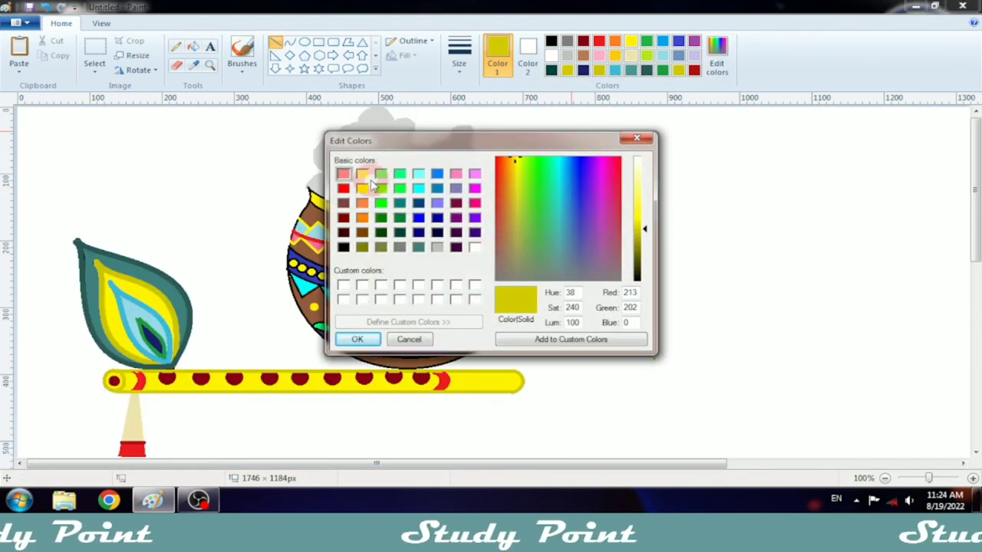
click(362, 175)
click(357, 340)
Paint a white dot in each of the flute's nine dark red finger holes with the brush.
click(241, 54)
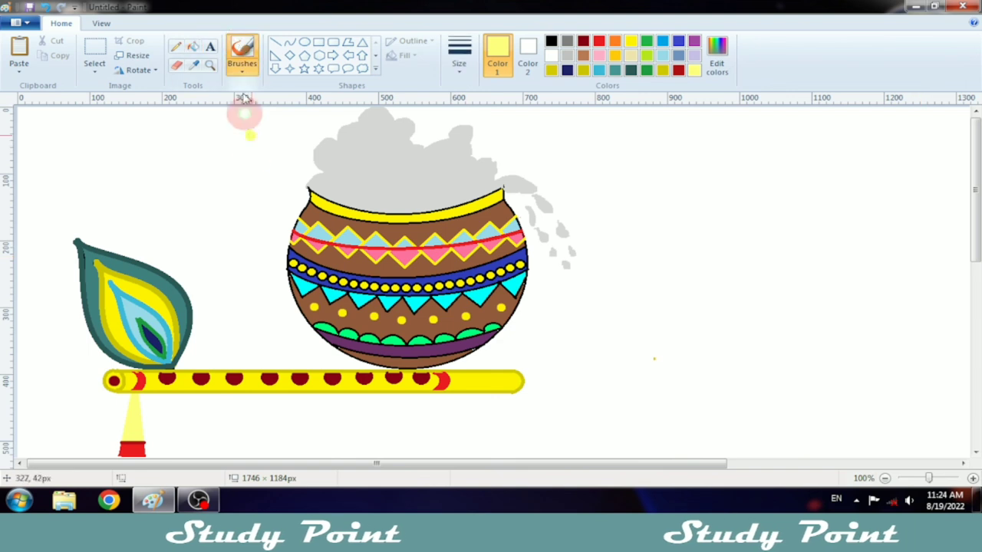
key(ctrl+KP_Subtract)
key(ctrl+KP_Add)
key(ctrl+KP_Add)
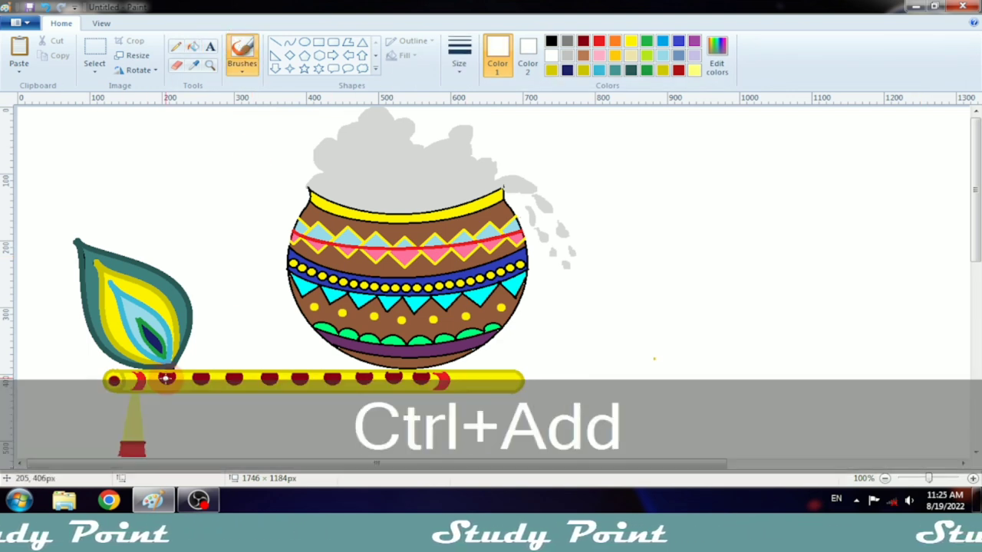
key(ctrl+KP_Add)
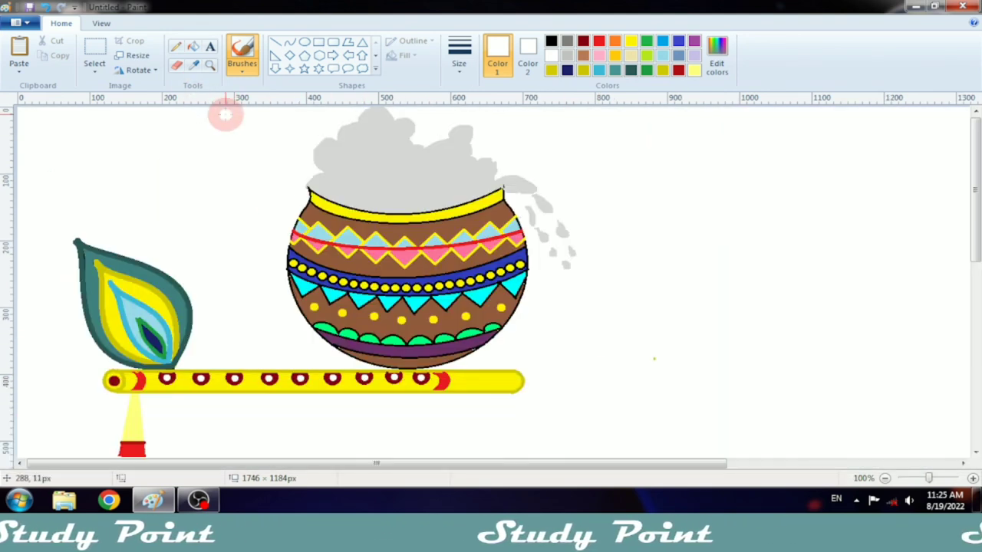
Select the whole drawing and move it about 165 px to the right.
click(94, 53)
key(ctrl+a)
drag(226, 206, 345, 208)
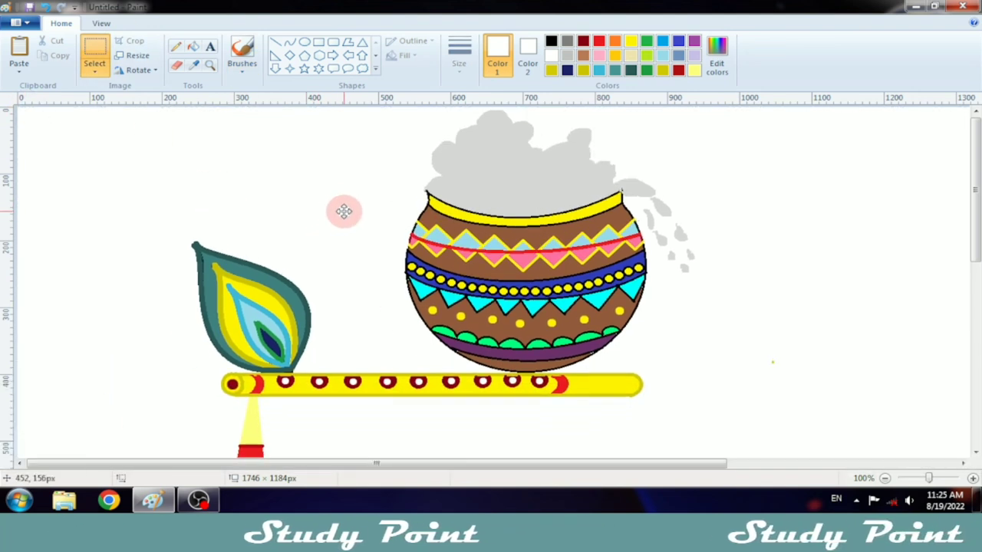
click(567, 56)
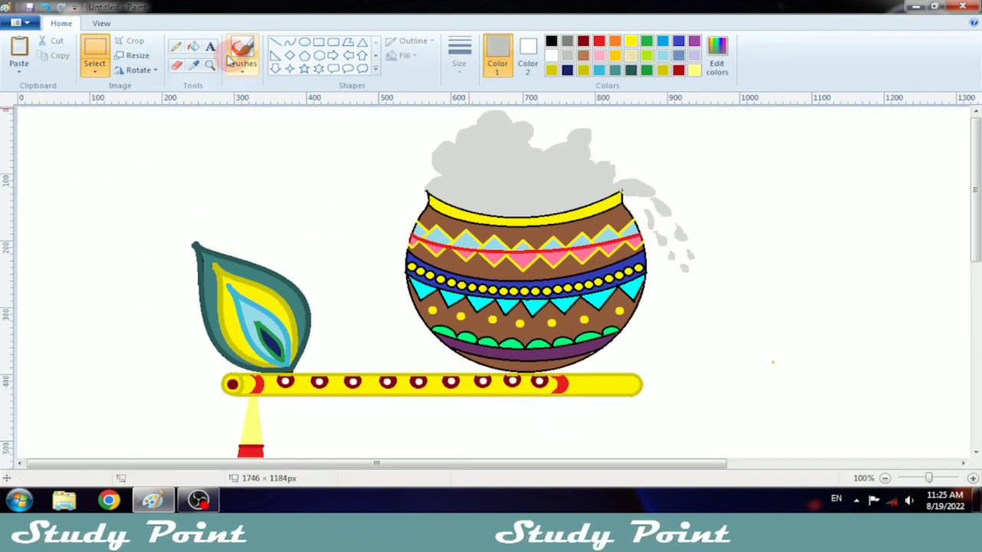
click(232, 60)
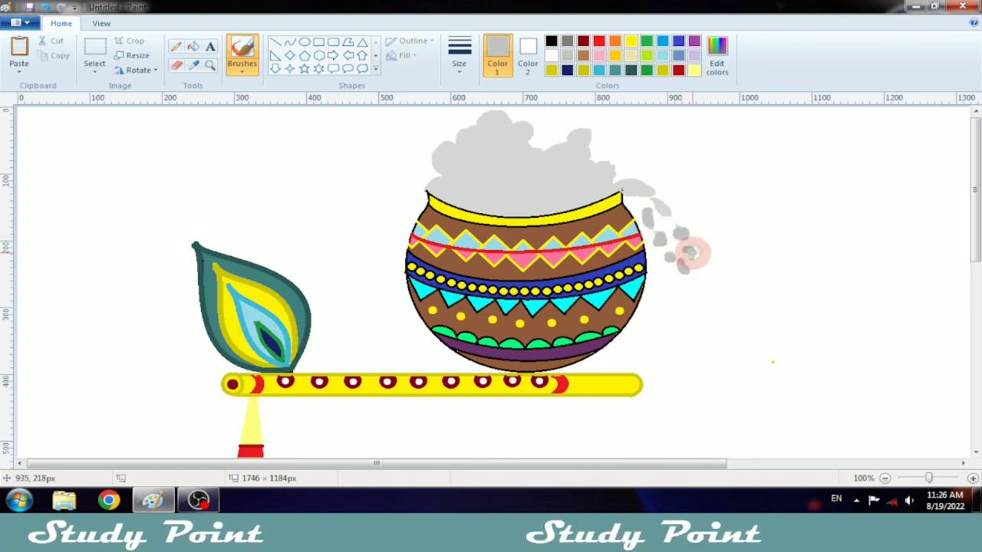
key(ctrl+z)
key(ctrl+z)
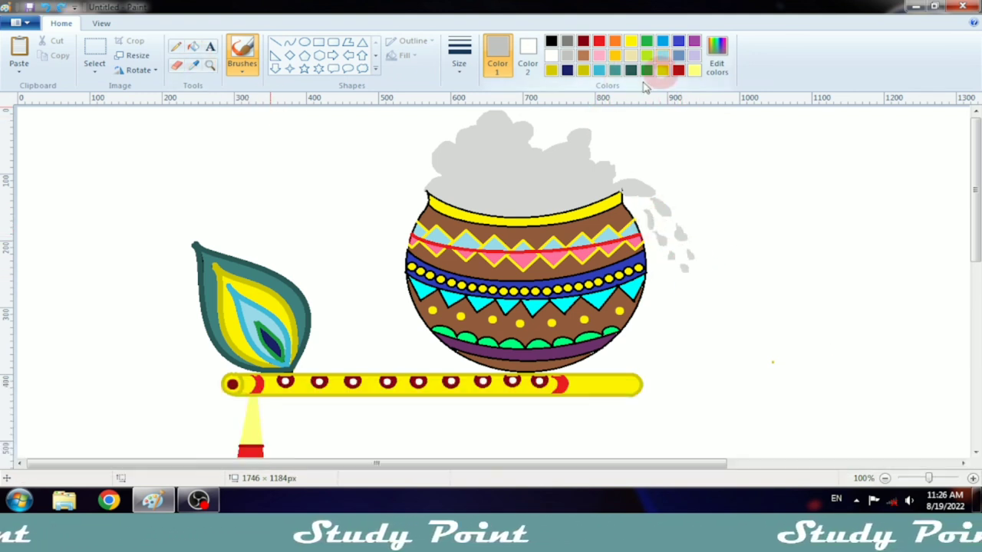
Sample the froth's light grey and repaint the spilled droplets beside the pot with the brush, adding one more round droplet.
click(194, 65)
click(550, 175)
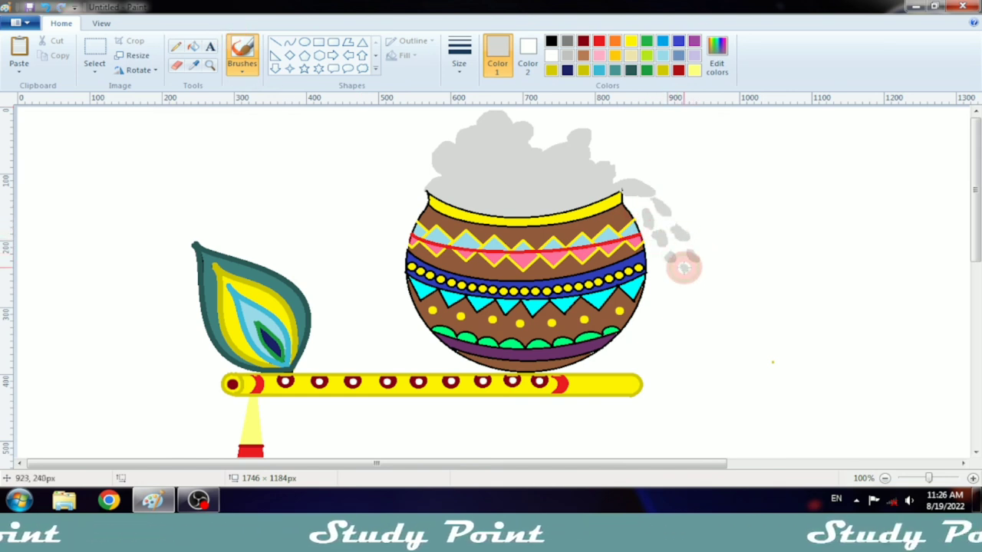
drag(684, 268, 687, 271)
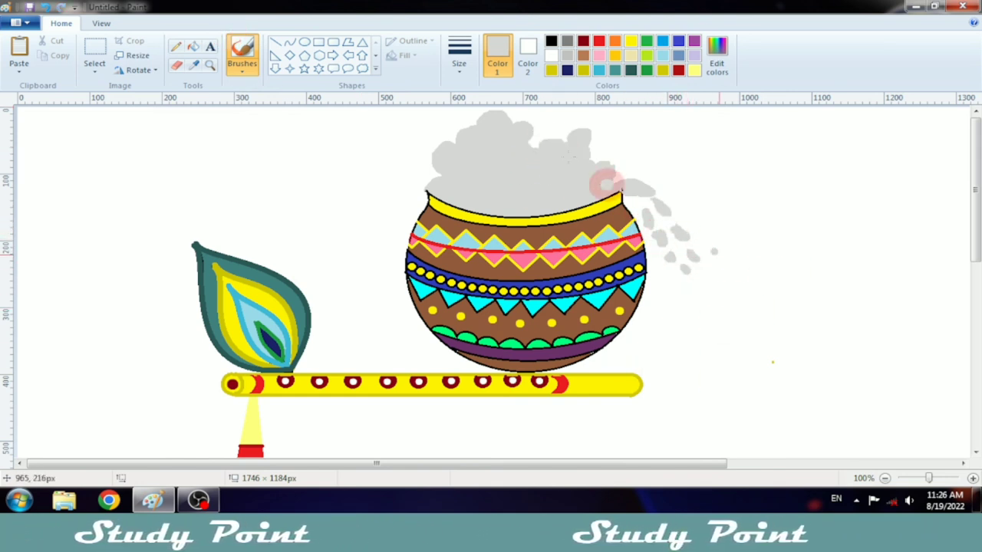